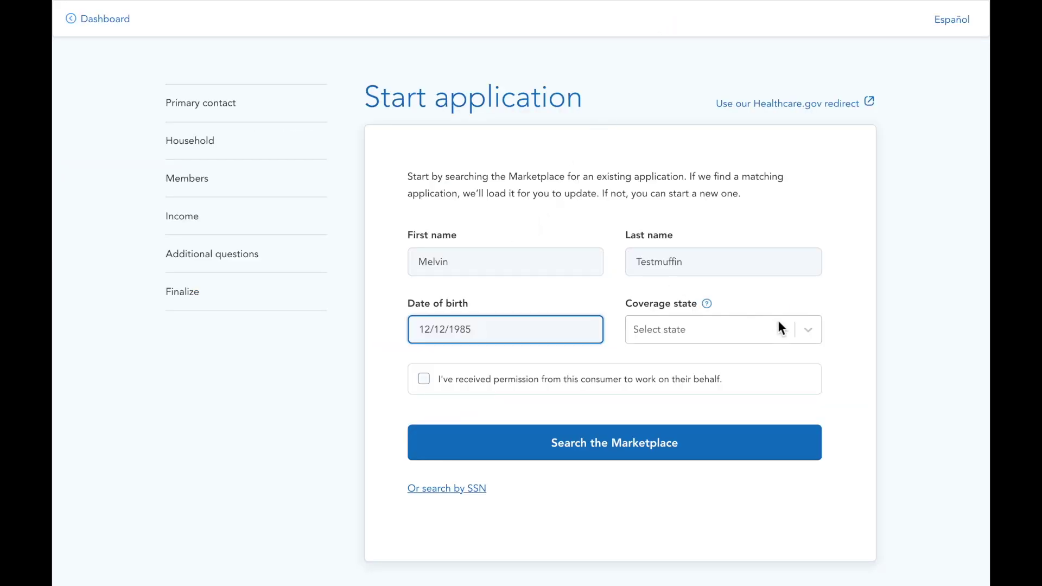
Search the Arizona Marketplace with consumer permission and, finding nothing, start a new application
left_click(801, 335)
left_click(749, 429)
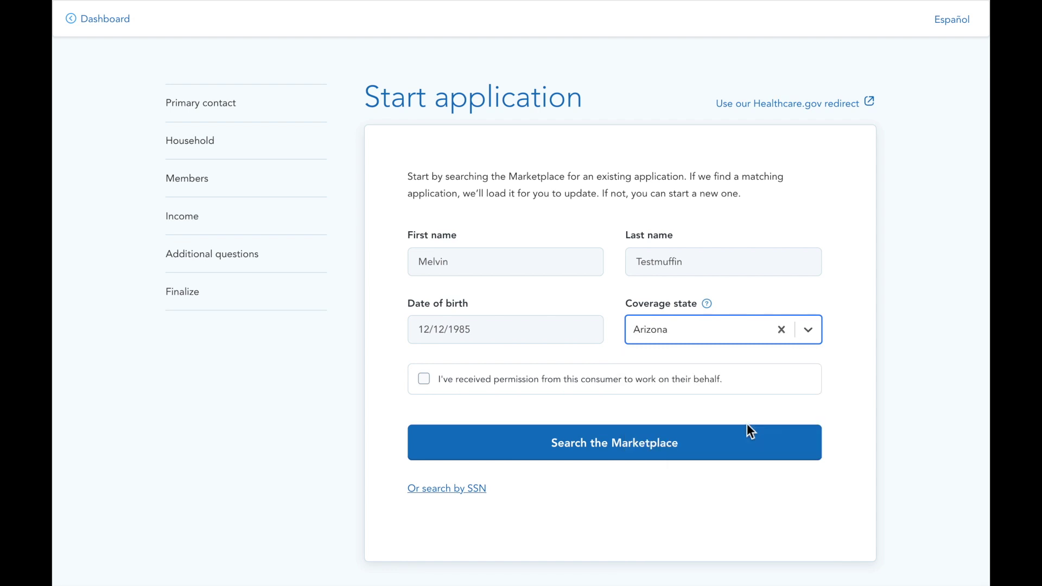
left_click(426, 381)
left_click(493, 460)
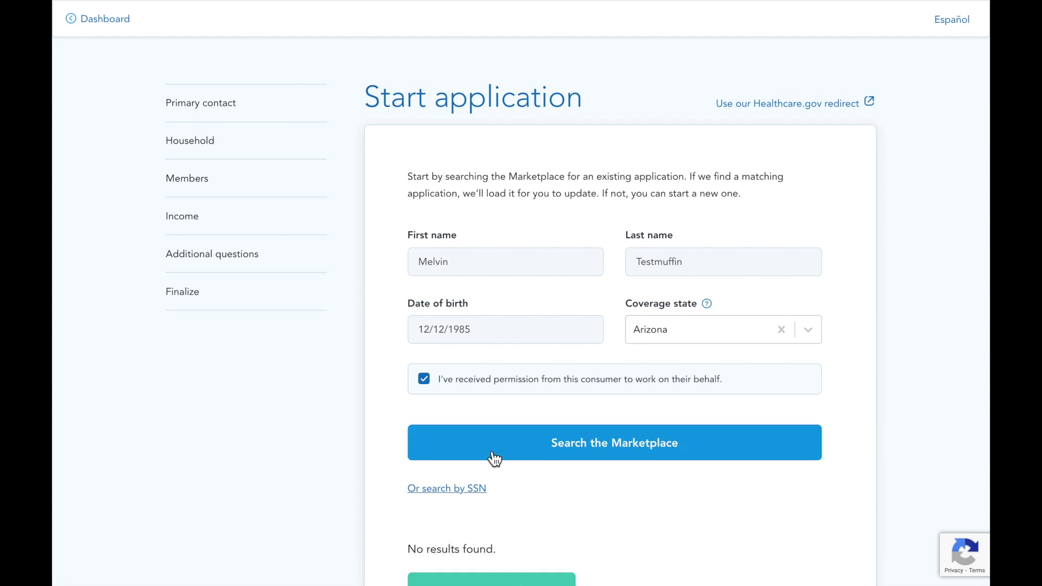
scroll(493, 460, "down", 3)
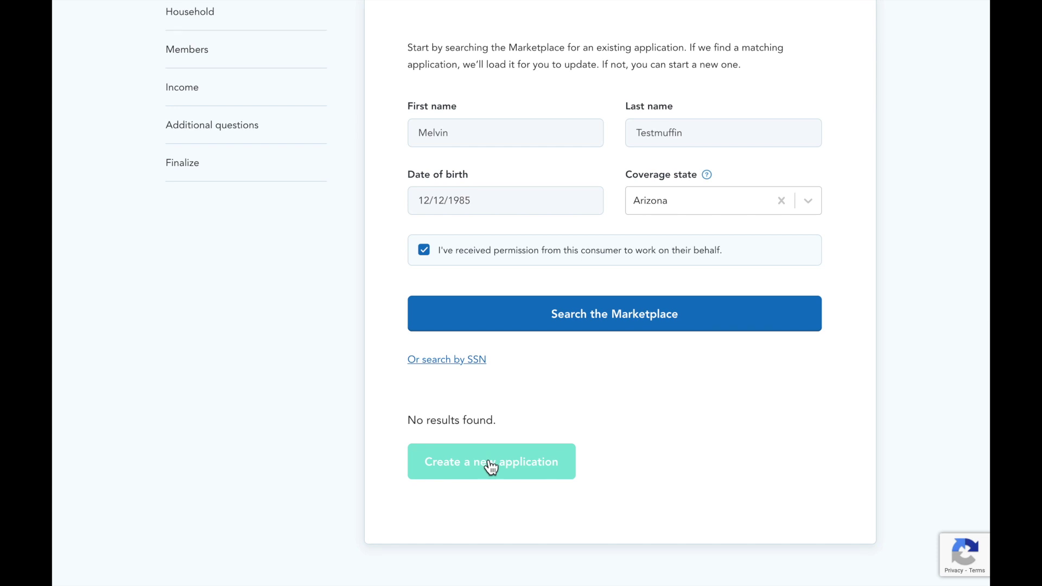
left_click(490, 466)
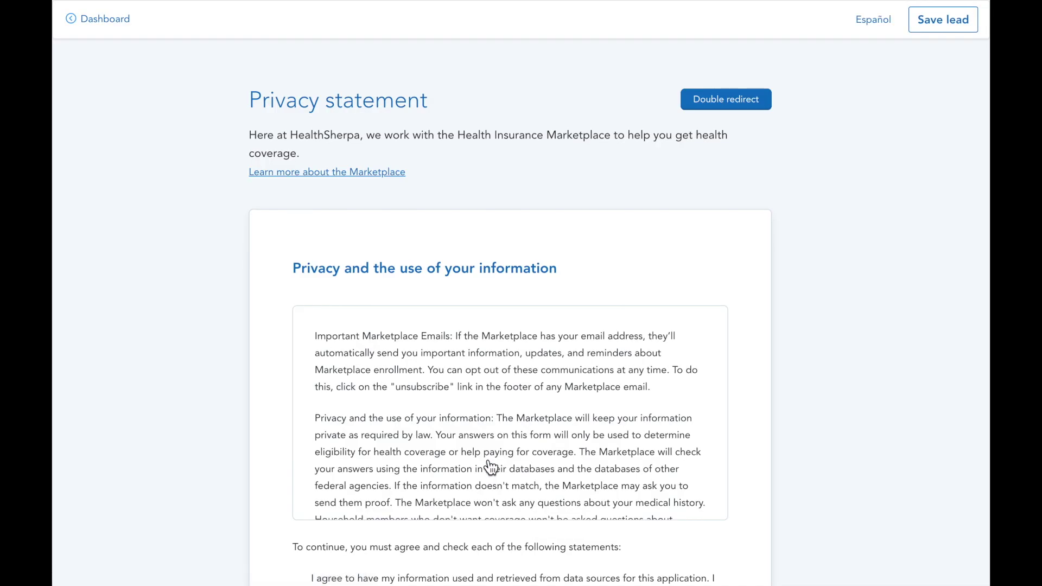
Accept the data-use and truthful-answers privacy agreements and continue
scroll(837, 425, "down", 3)
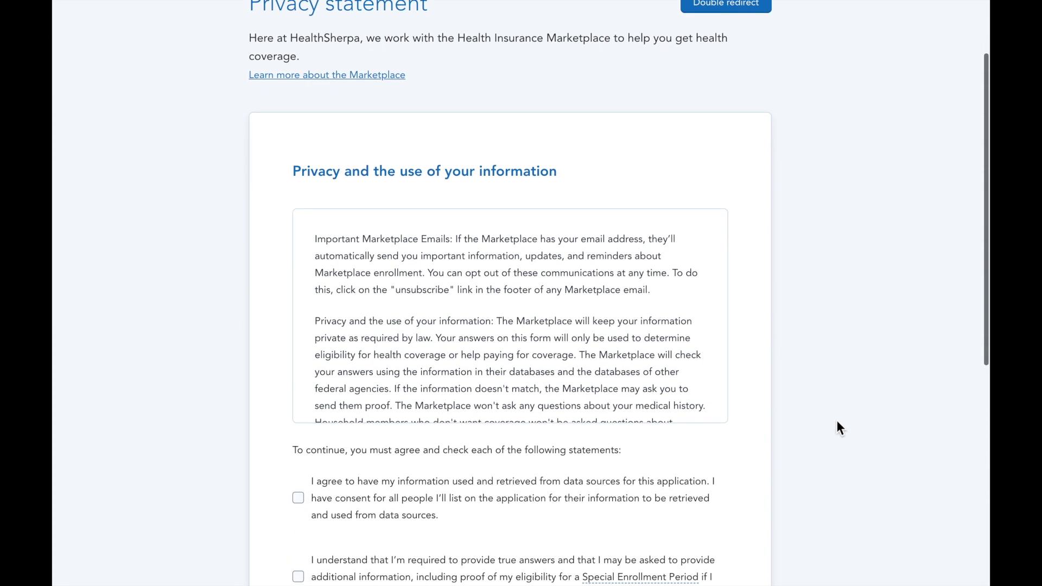
scroll(835, 420, "down", 1)
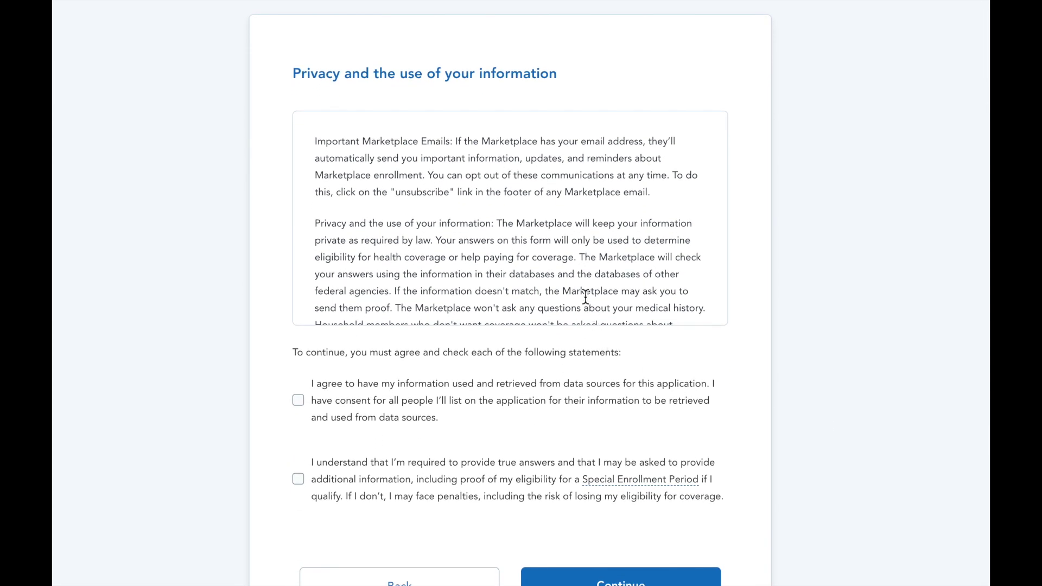
scroll(707, 291, "down", 5)
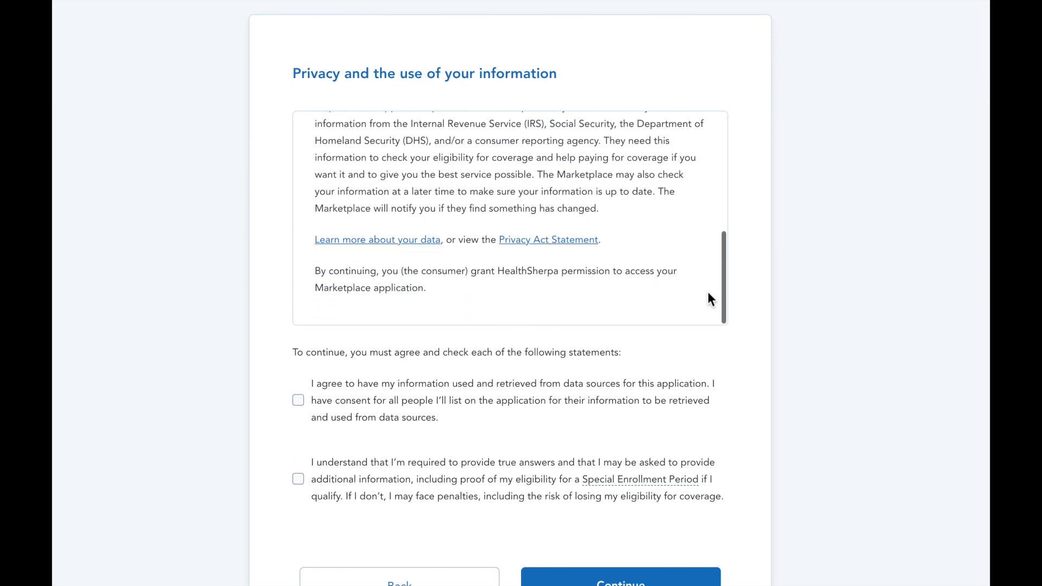
left_click(300, 401)
left_click(299, 478)
scroll(453, 488, "down", 1)
scroll(453, 488, "down", 1)
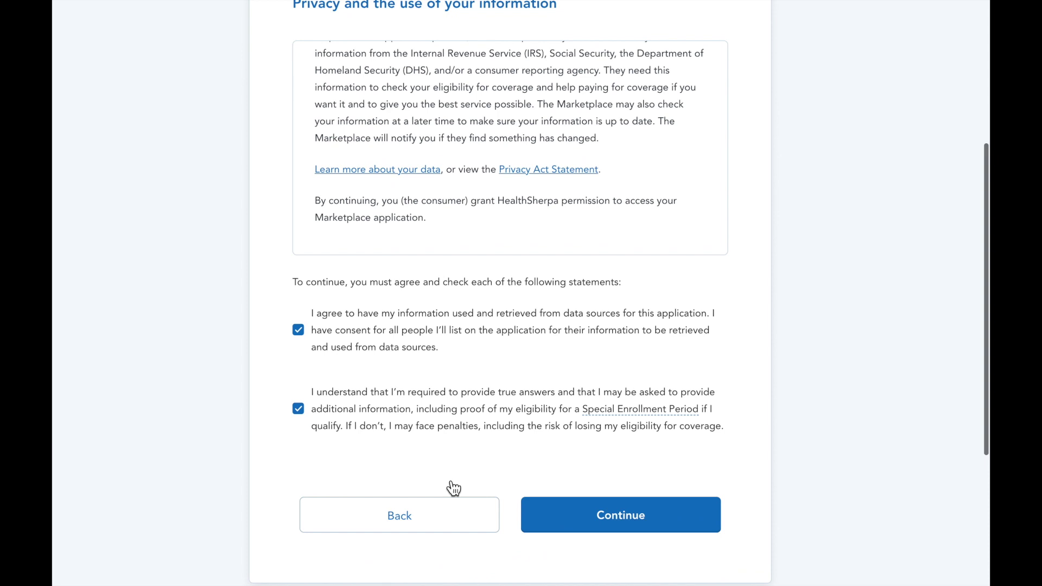
left_click(581, 518)
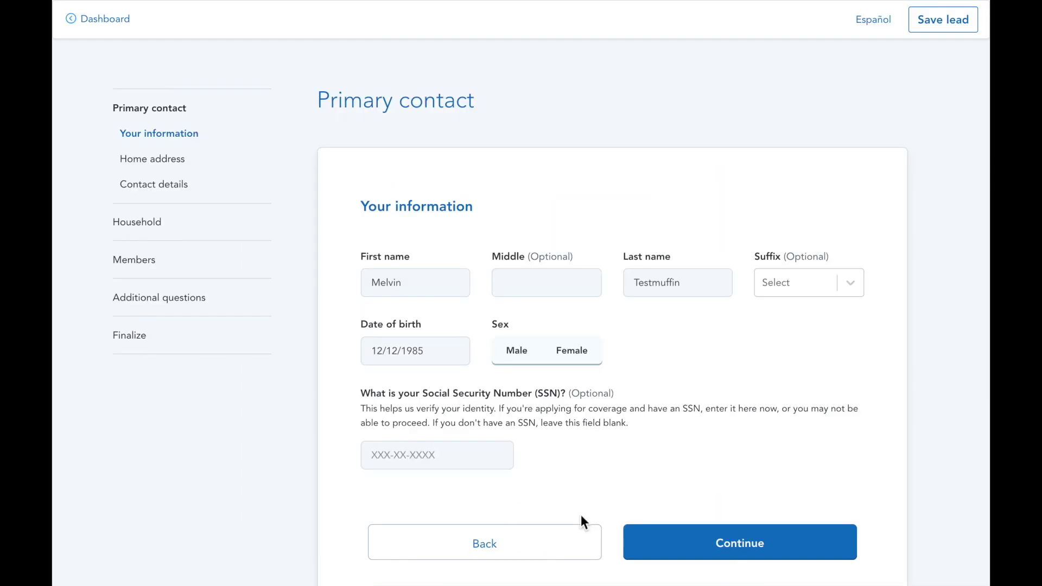
Record the applicant as male and enter home address 54321 Real Place, Phoenix 85005
left_click(525, 360)
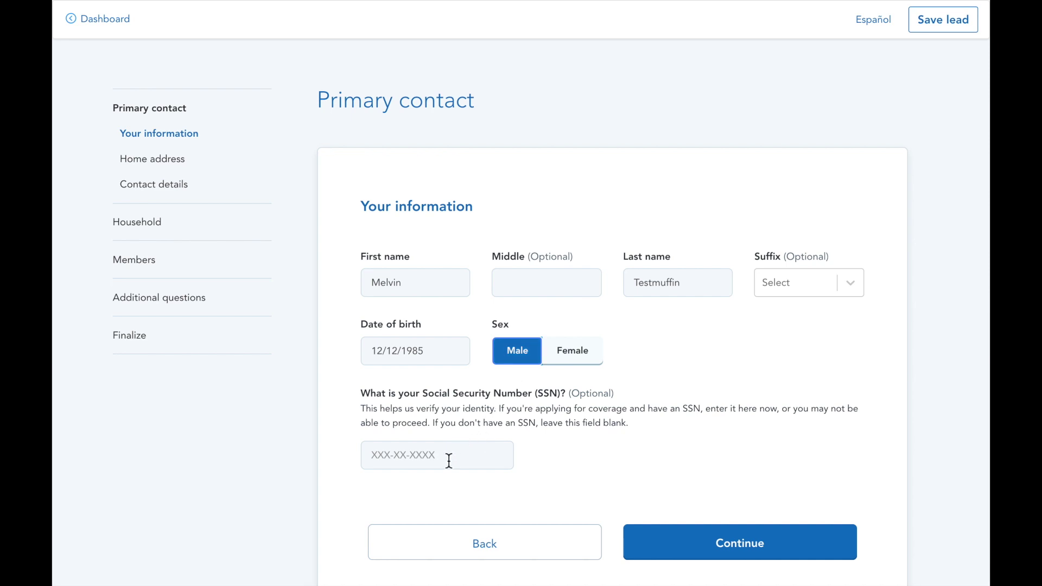
left_click(667, 549)
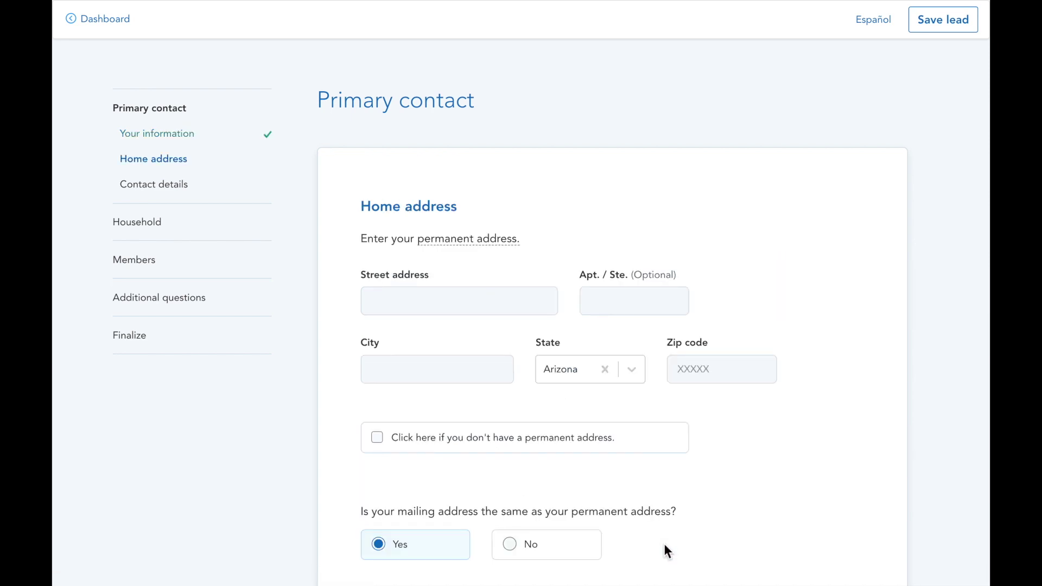
left_click(496, 305)
type("5432")
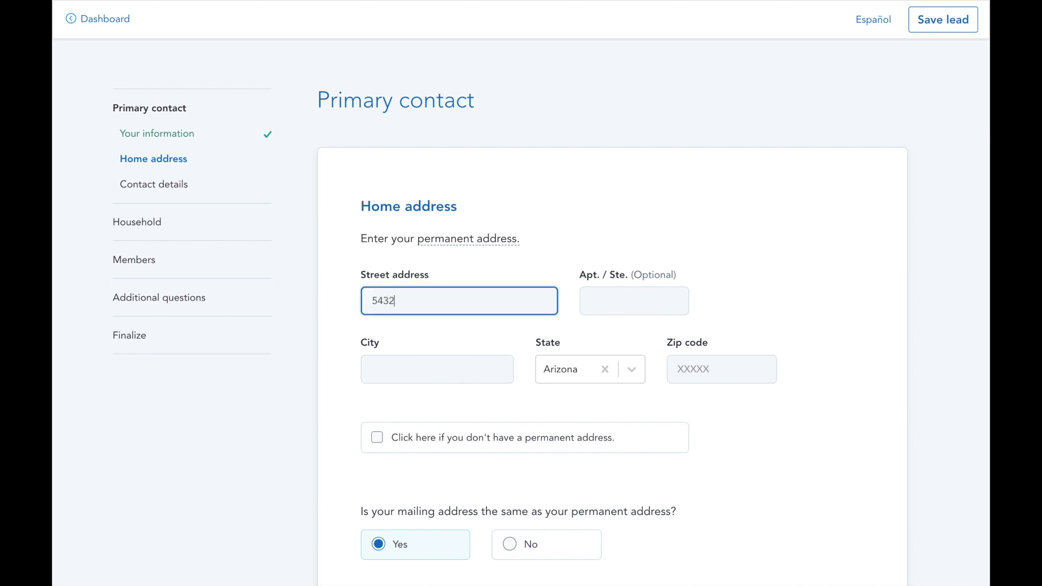
type("1 Real Place")
key("Tab")
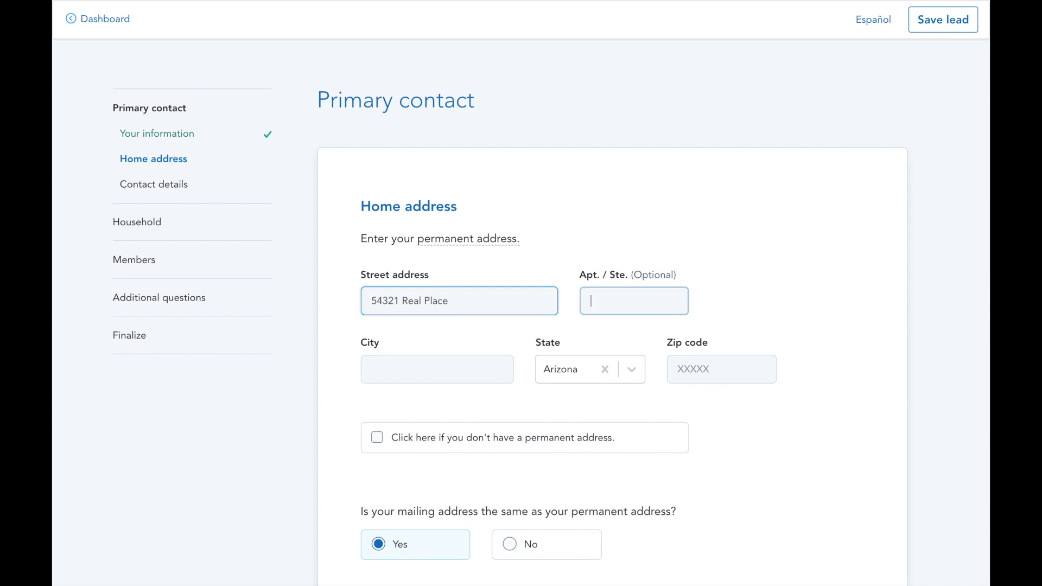
key("Tab")
type("Phoenix")
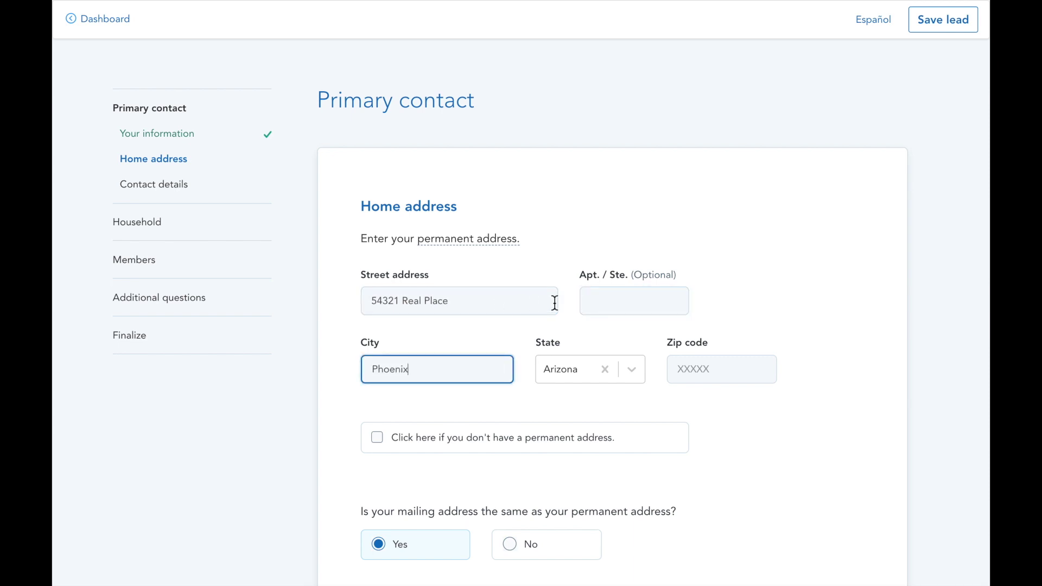
left_click(748, 366)
type("85005")
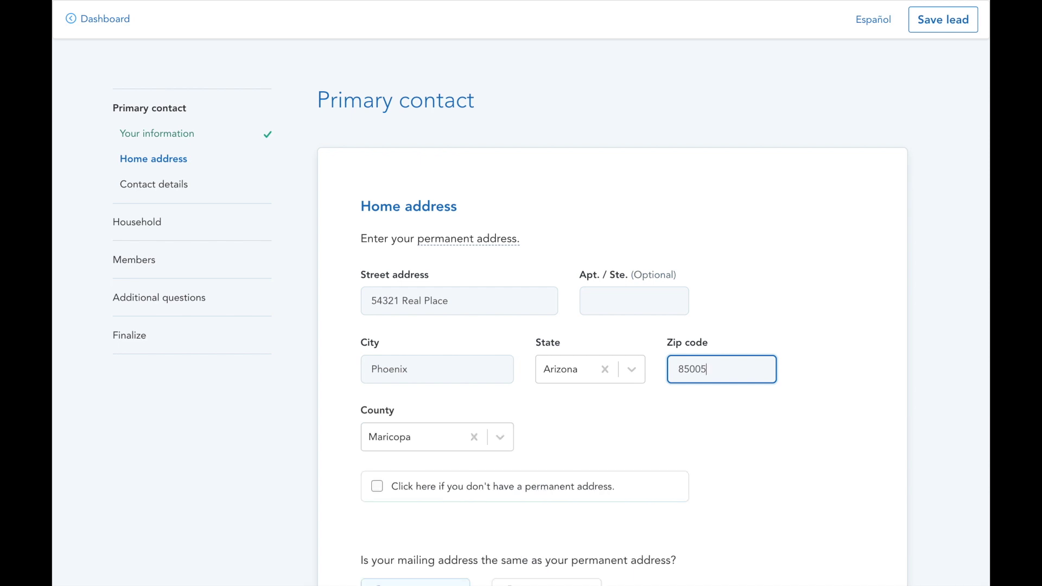
Set the county to Maricopa and save the home address
left_click(496, 443)
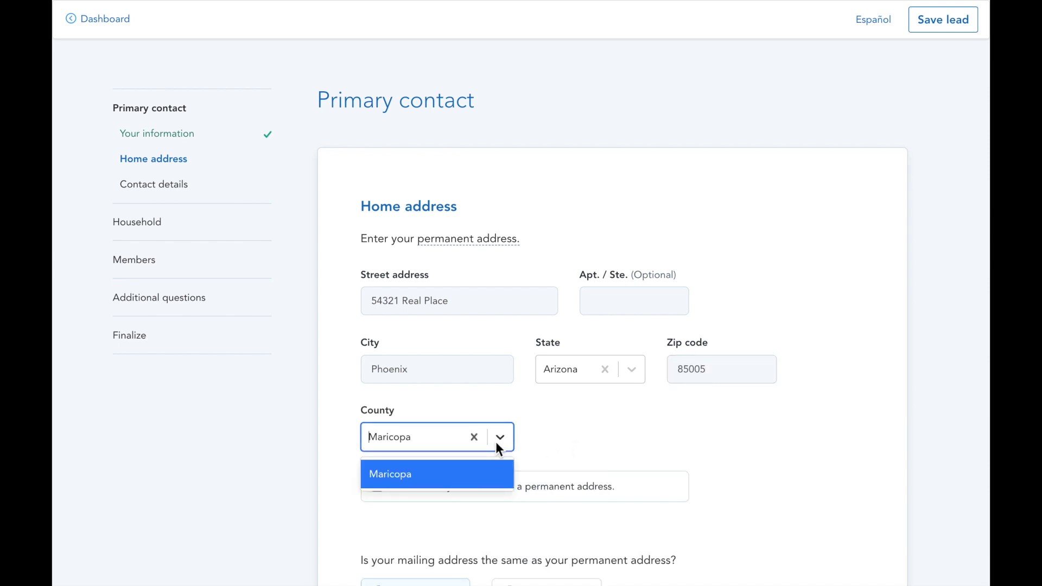
left_click(496, 442)
scroll(496, 443, "down", 2)
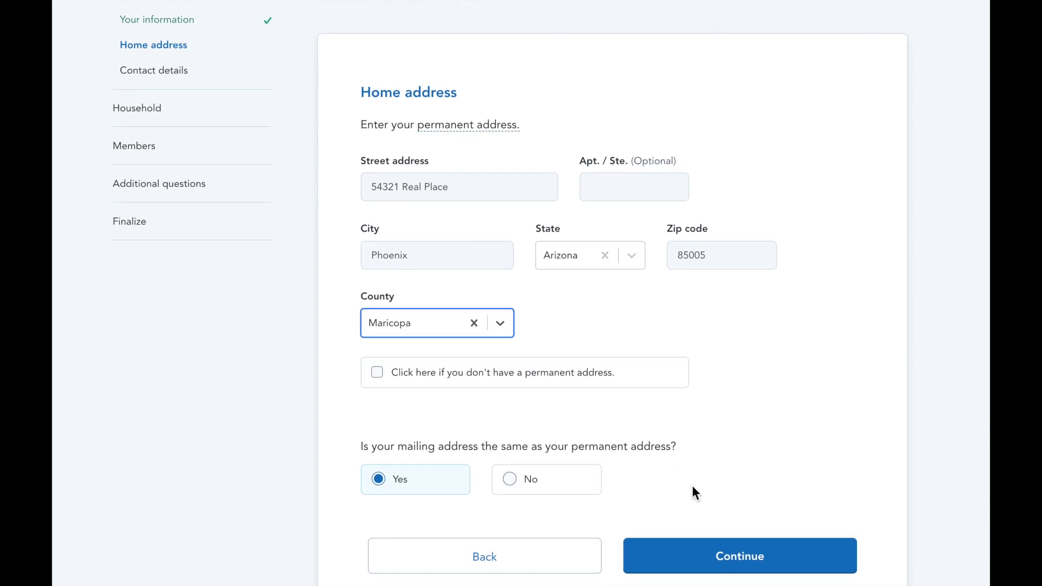
scroll(695, 492, "down", 1)
left_click(695, 506)
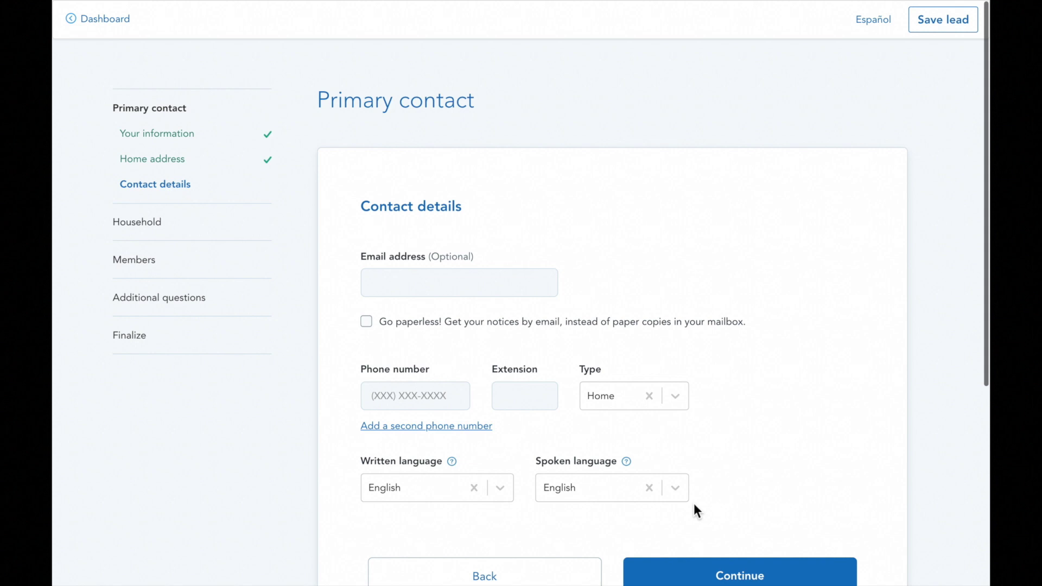
Enter the contact's email address and phone number, opt into paperless notices, and submit
left_click(523, 292)
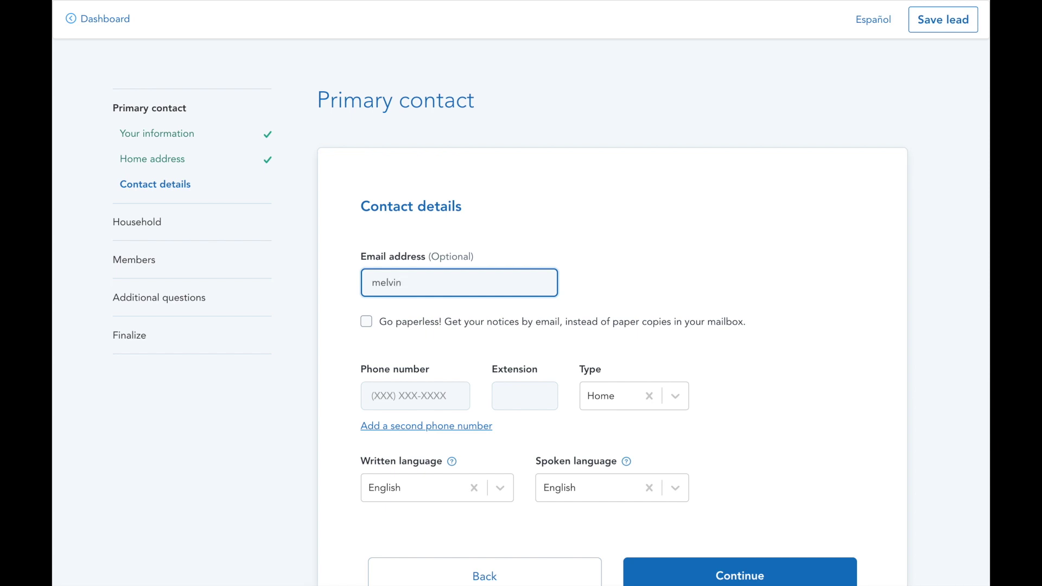
left_click(369, 325)
left_click(372, 395)
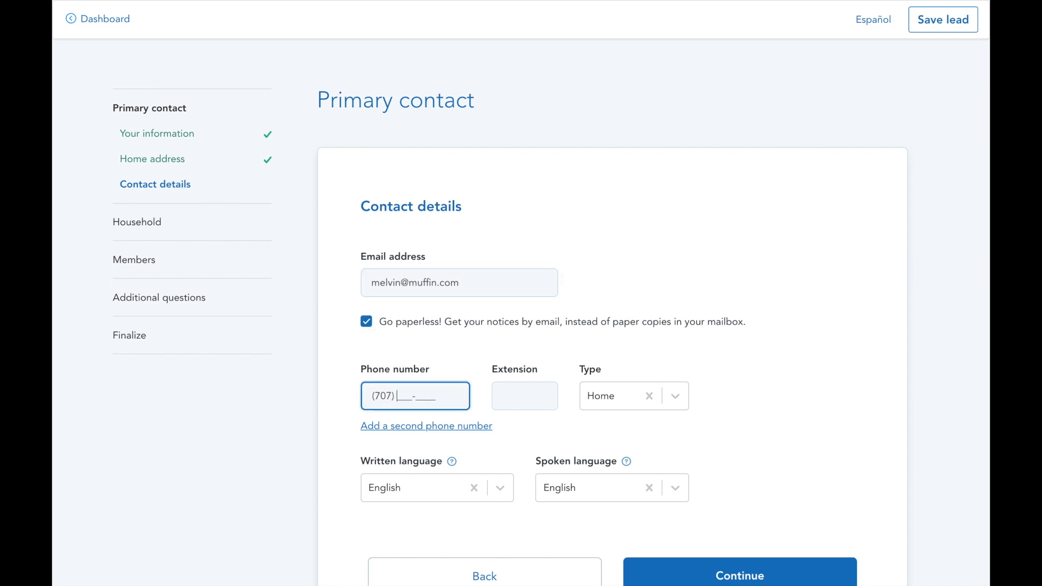
scroll(401, 418, "down", 3)
left_click(682, 441)
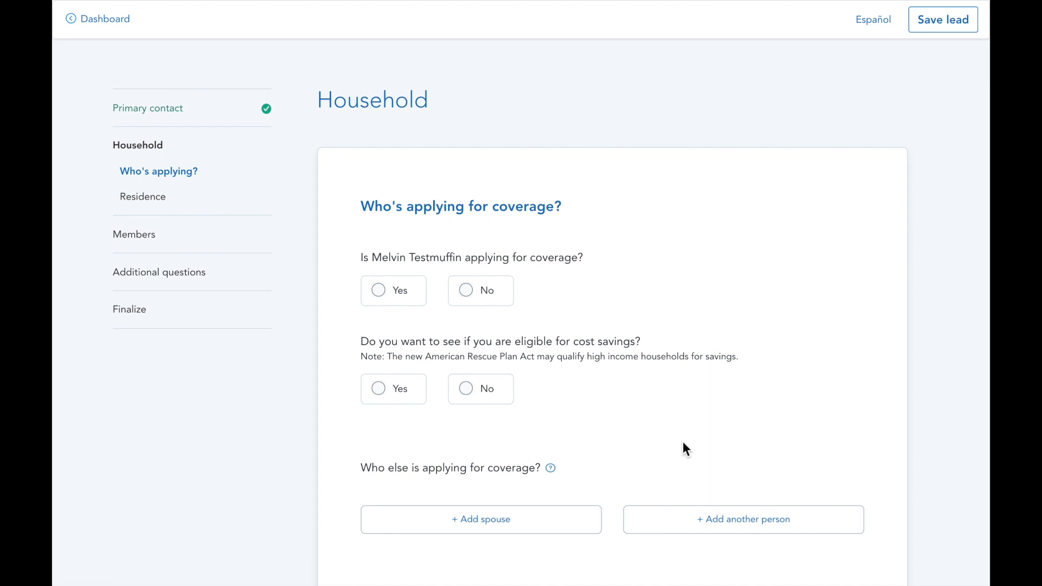
Mark the primary contact as applying with cost-savings check, and add a spouse applicant
left_click(383, 297)
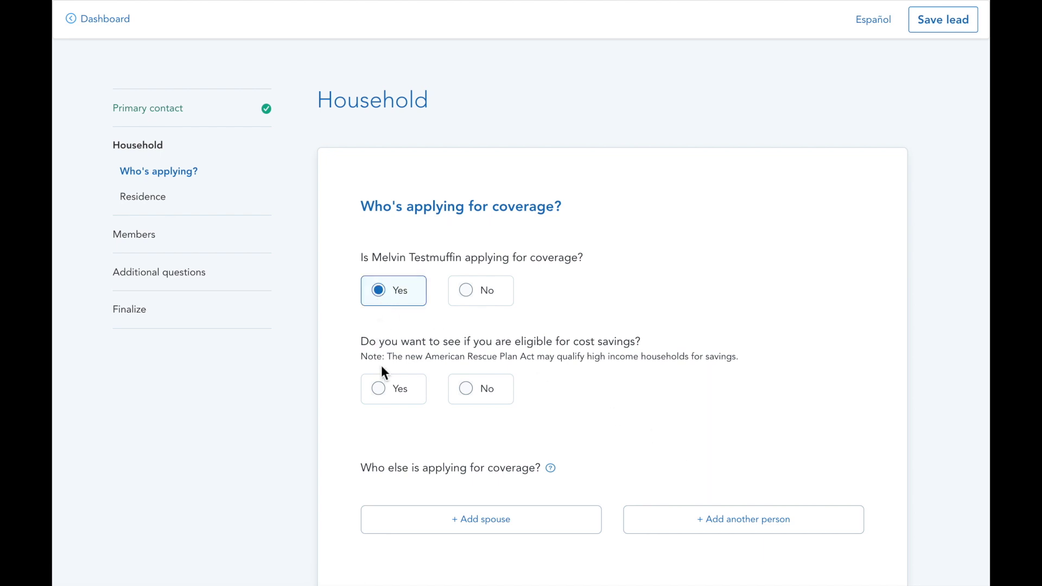
left_click(386, 397)
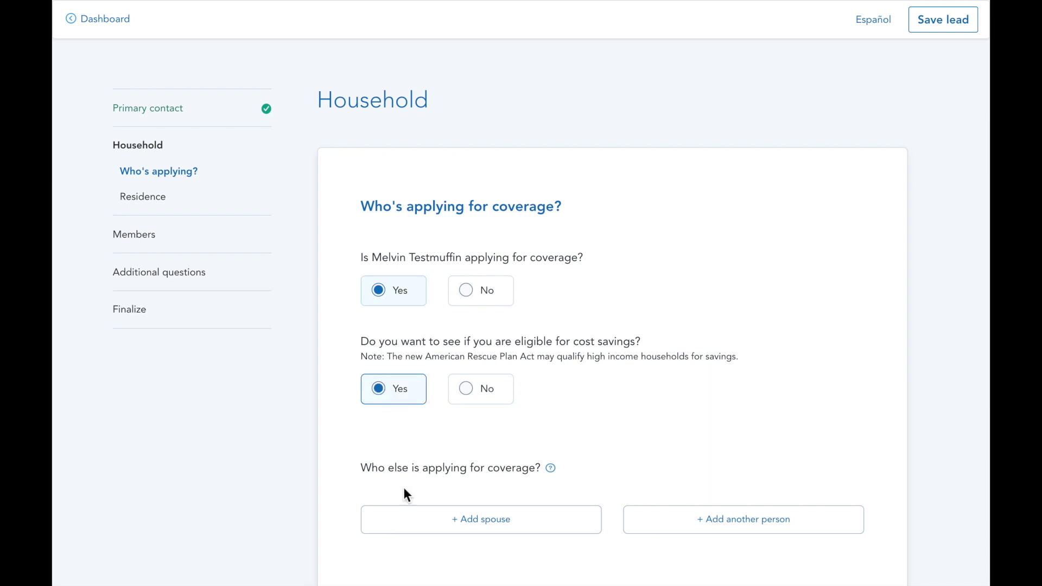
left_click(408, 525)
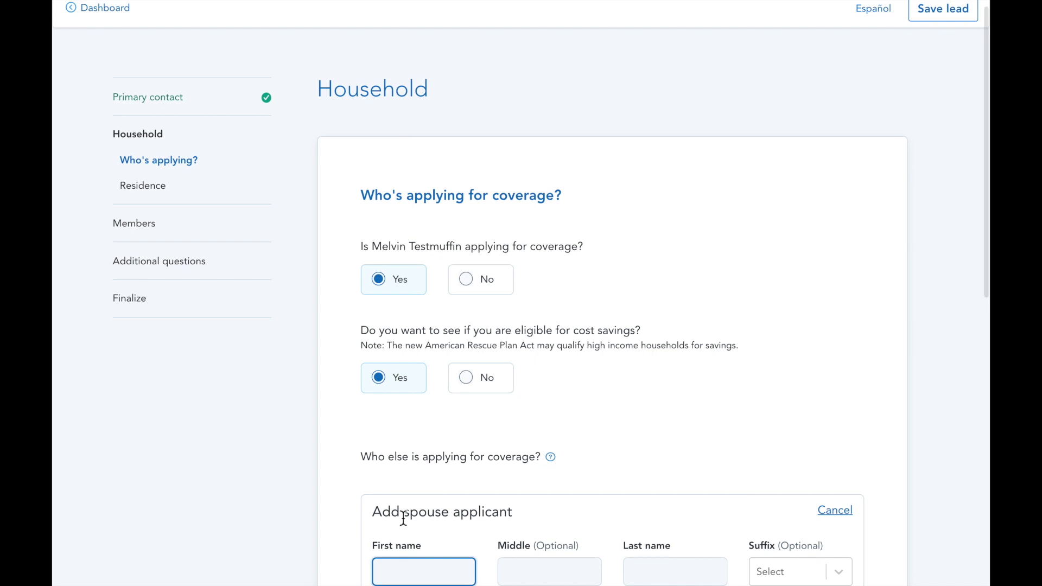
scroll(406, 518, "down", 2)
scroll(403, 518, "down", 1)
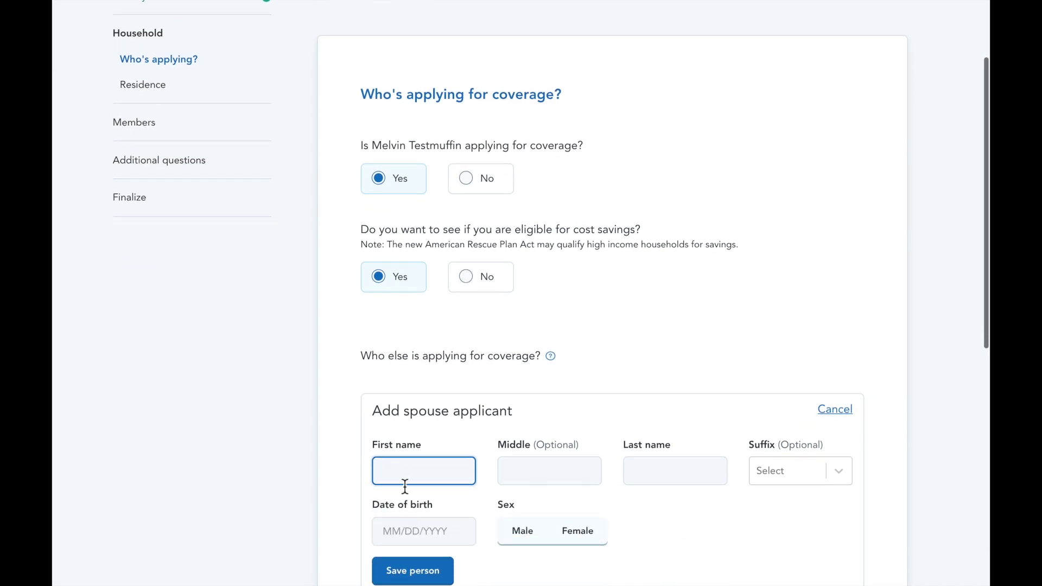
type("Trudy")
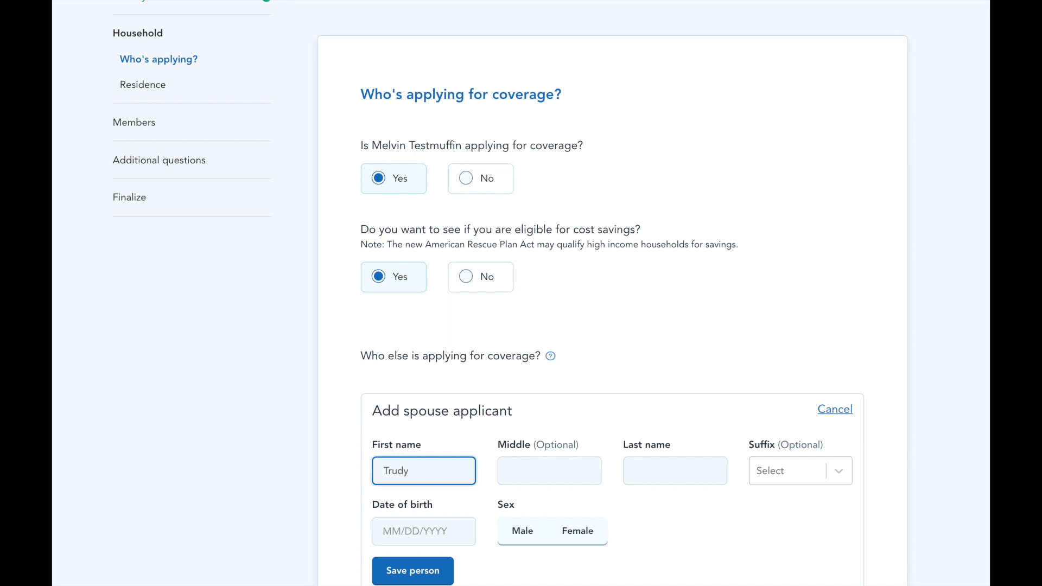
key("Tab")
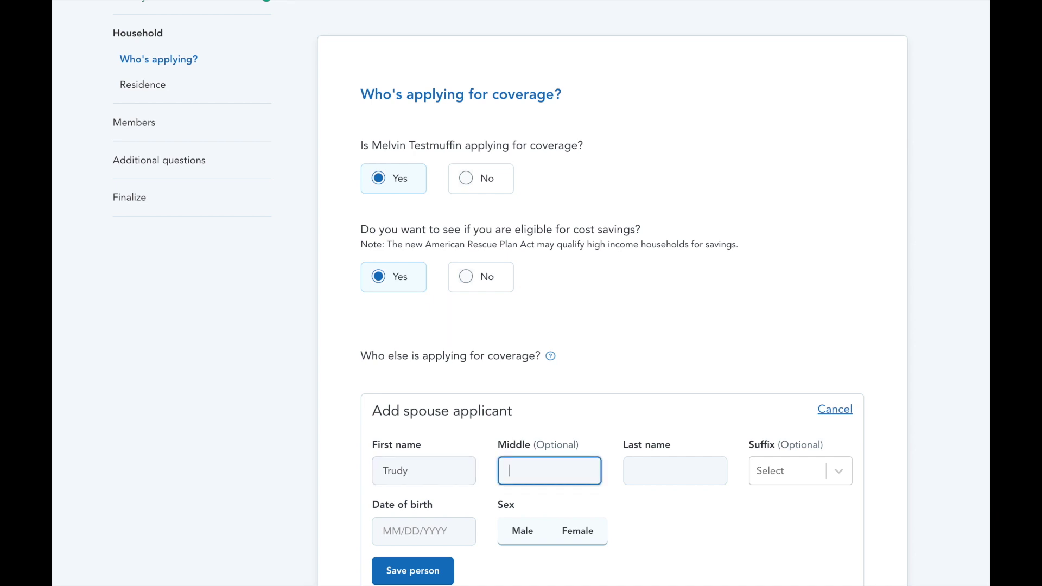
type("Testcake")
key("Tab")
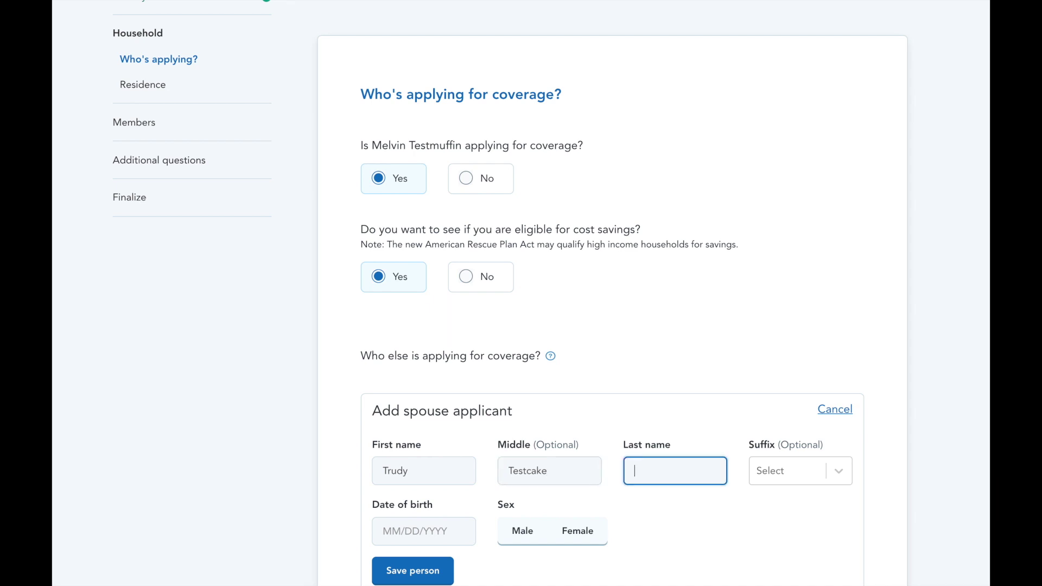
type("Testmuffin")
key("Tab")
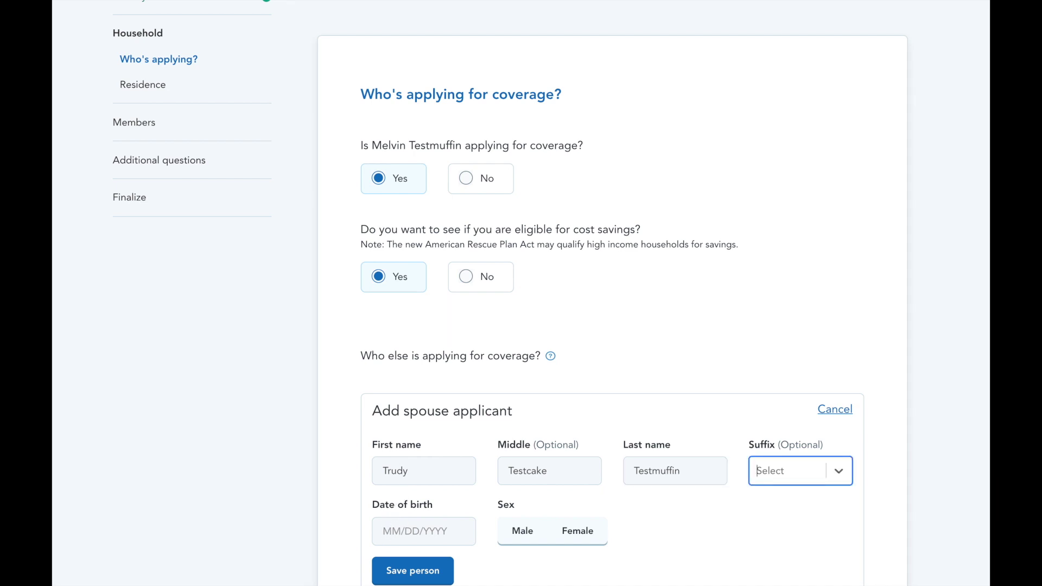
key("Tab")
type("07/")
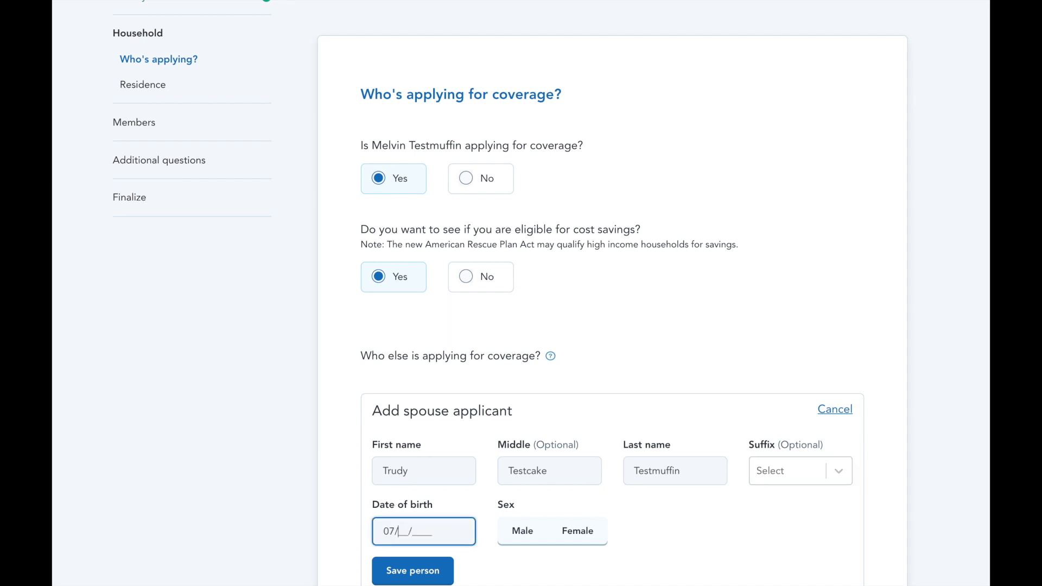
type("15/1984")
Mark the spouse as female, save her as an applicant, and continue
left_click(597, 543)
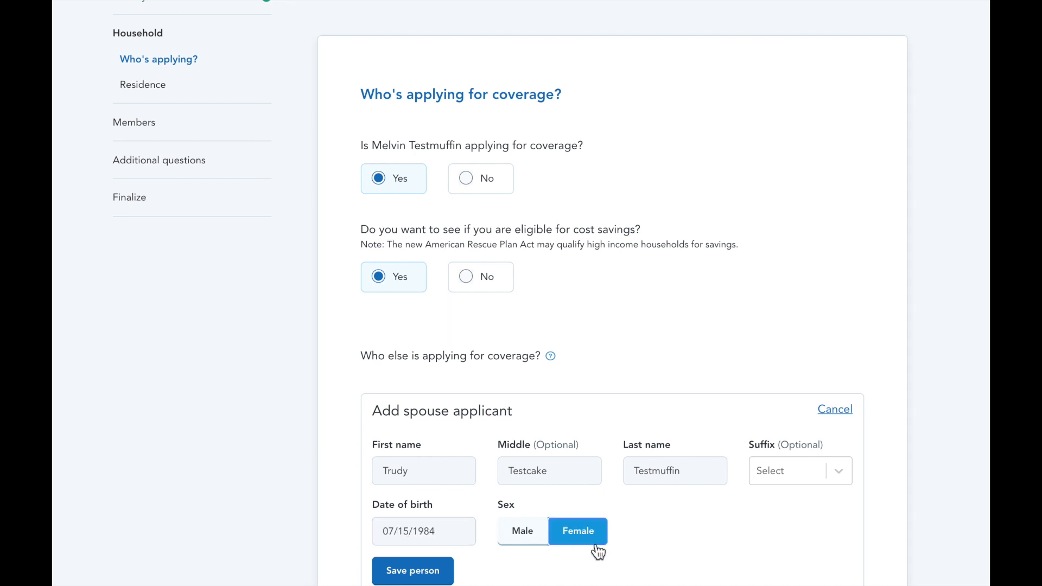
scroll(597, 547, "down", 3)
scroll(595, 546, "down", 1)
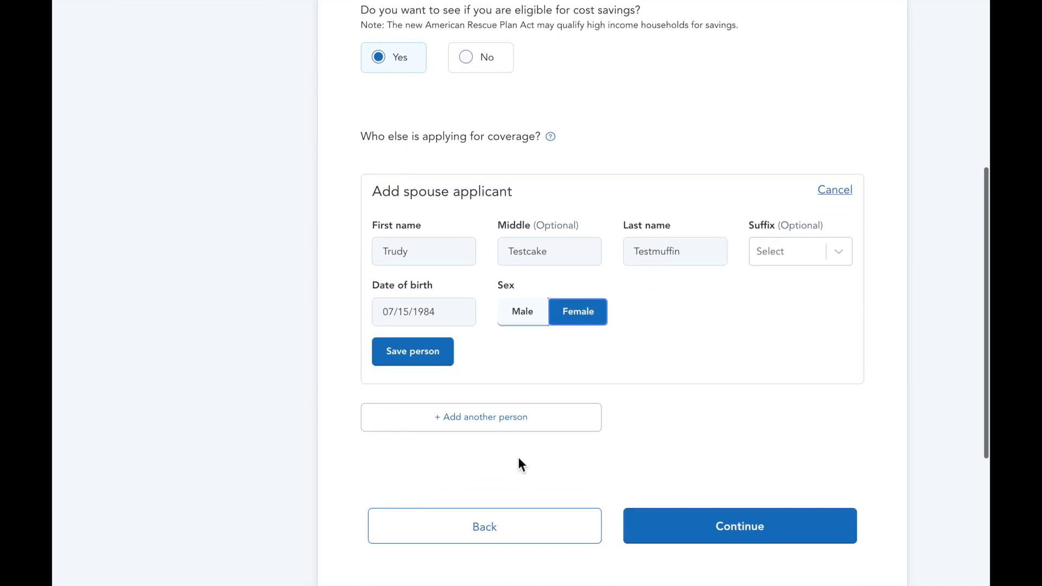
left_click(421, 351)
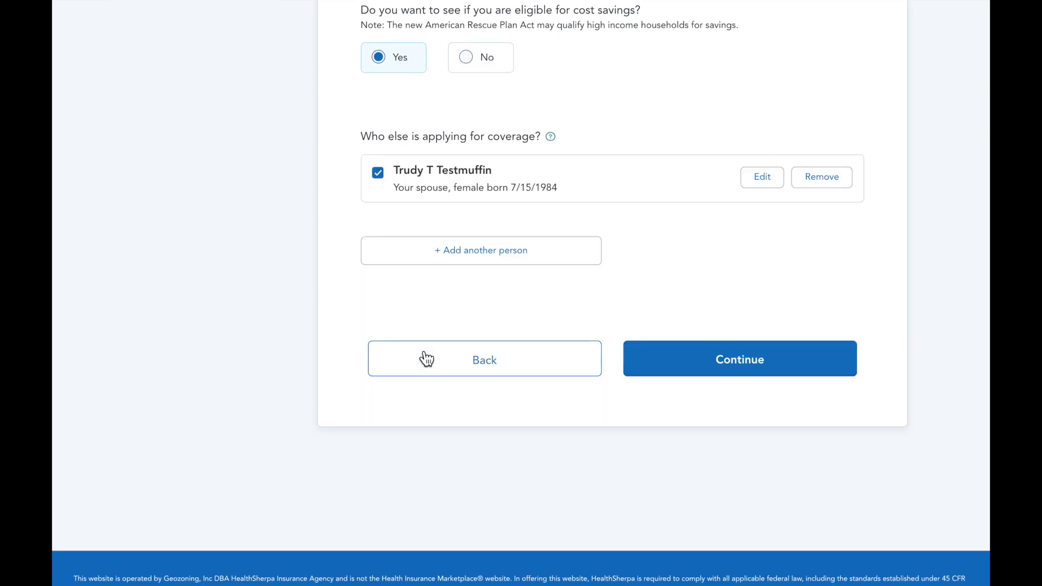
left_click(674, 369)
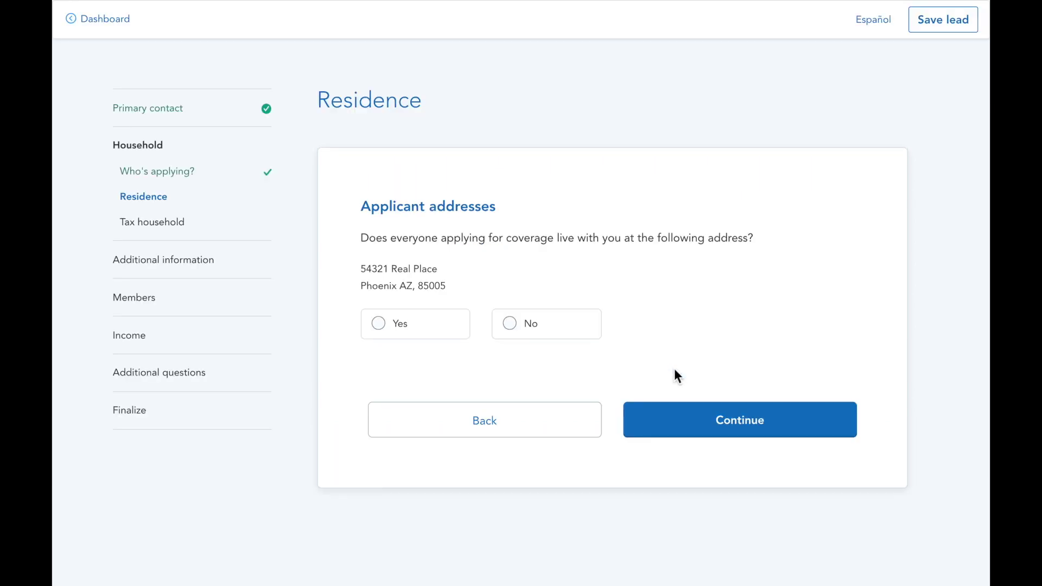
Confirm everyone shares the listed address and record a joint 2021 tax return with no dependents
left_click(400, 325)
left_click(683, 432)
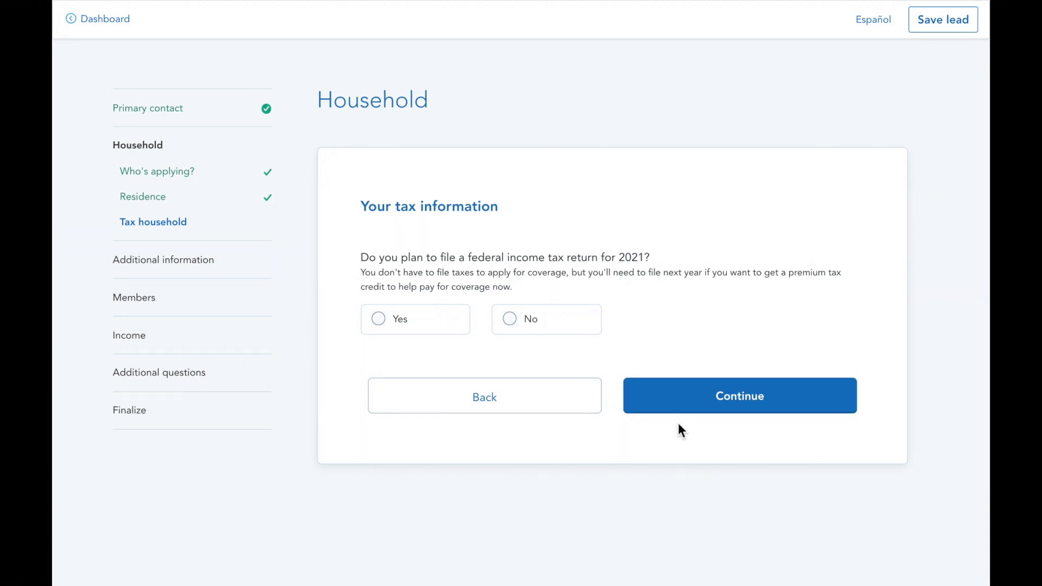
left_click(433, 332)
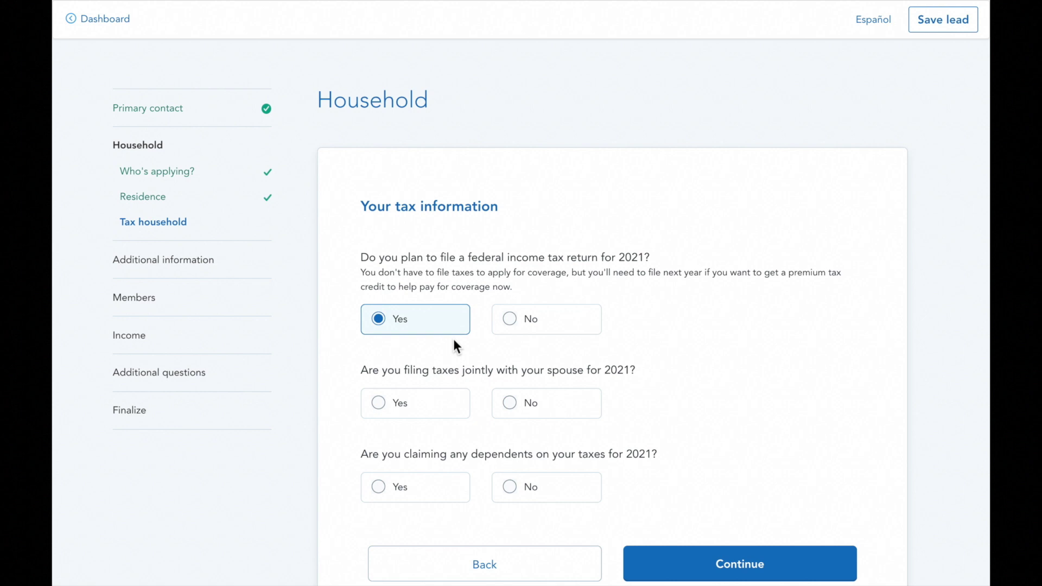
left_click(413, 410)
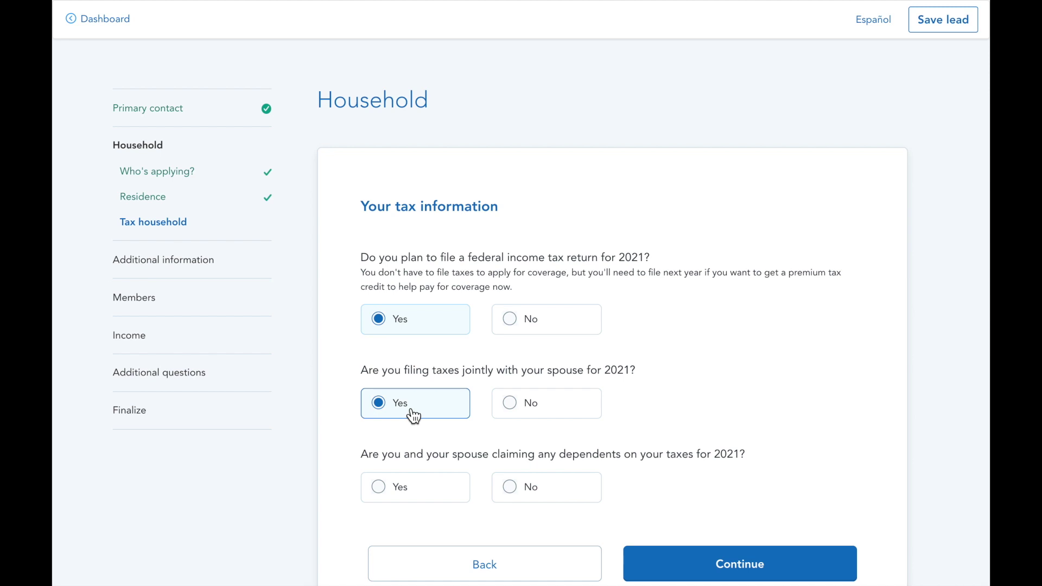
scroll(413, 416, "down", 2)
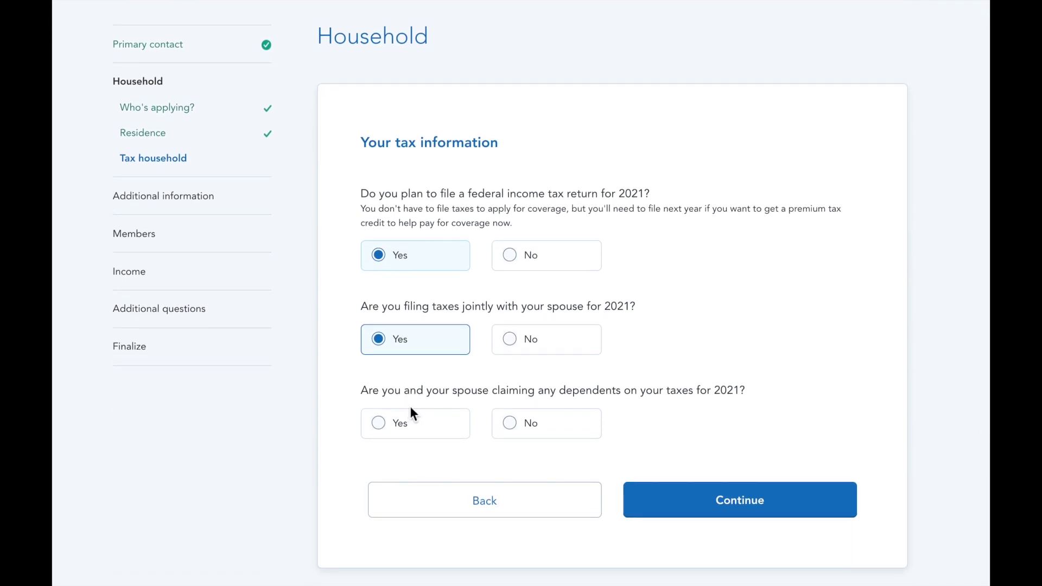
left_click(535, 428)
left_click(708, 499)
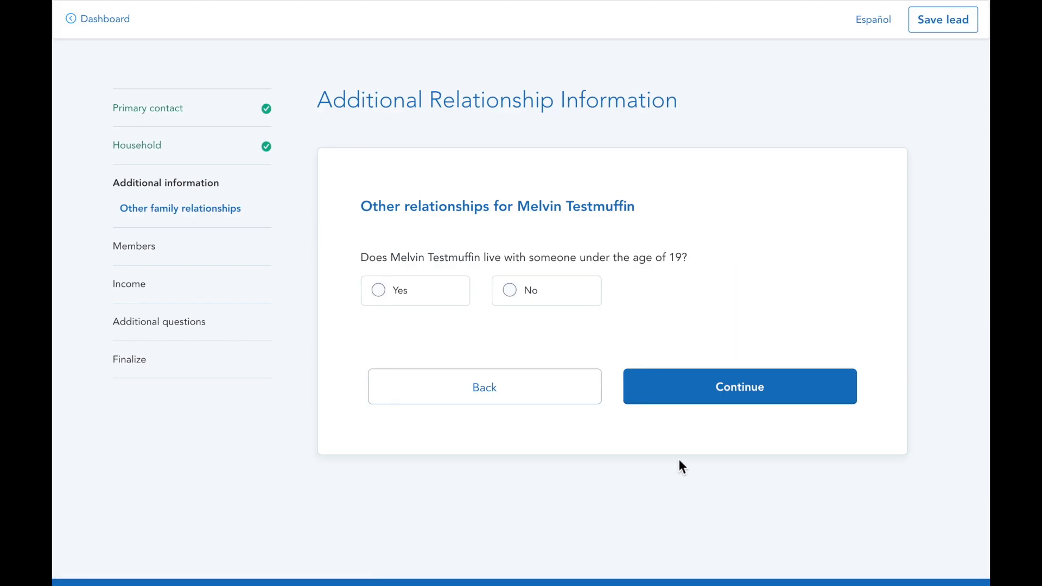
Answer No to living with anyone under 19 for both applicants
left_click(522, 306)
left_click(672, 386)
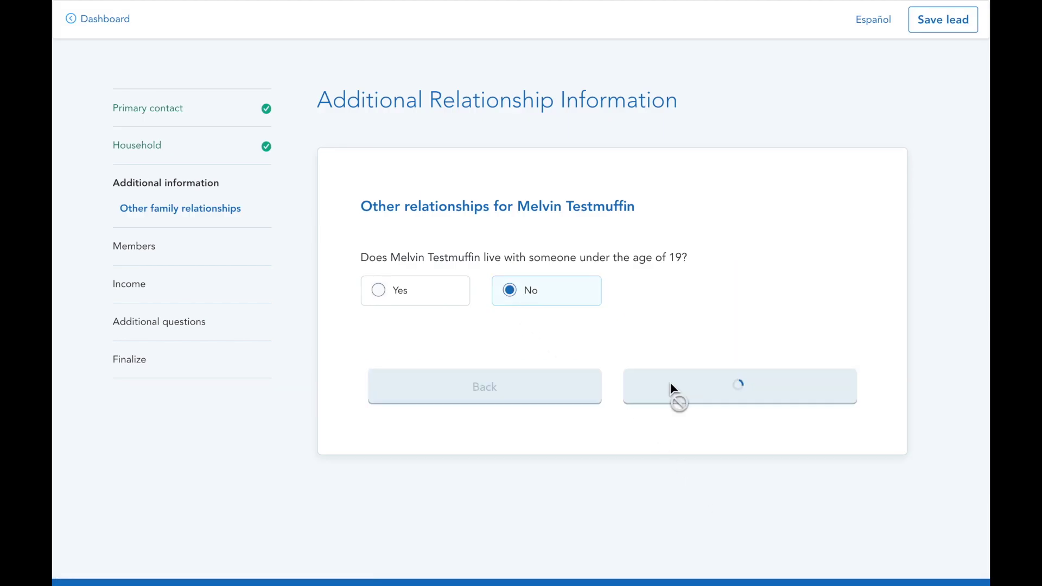
left_click(516, 299)
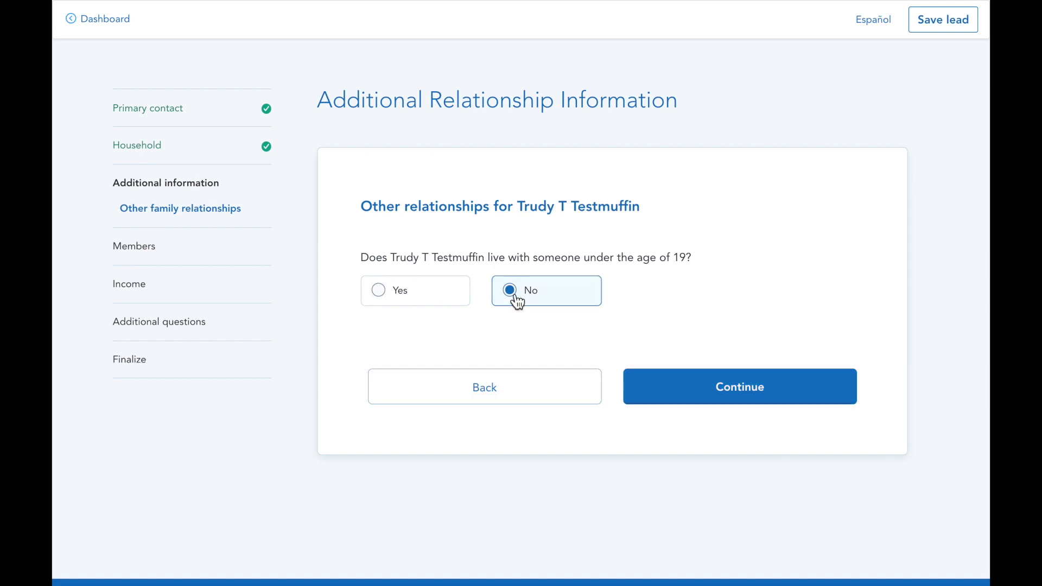
left_click(744, 403)
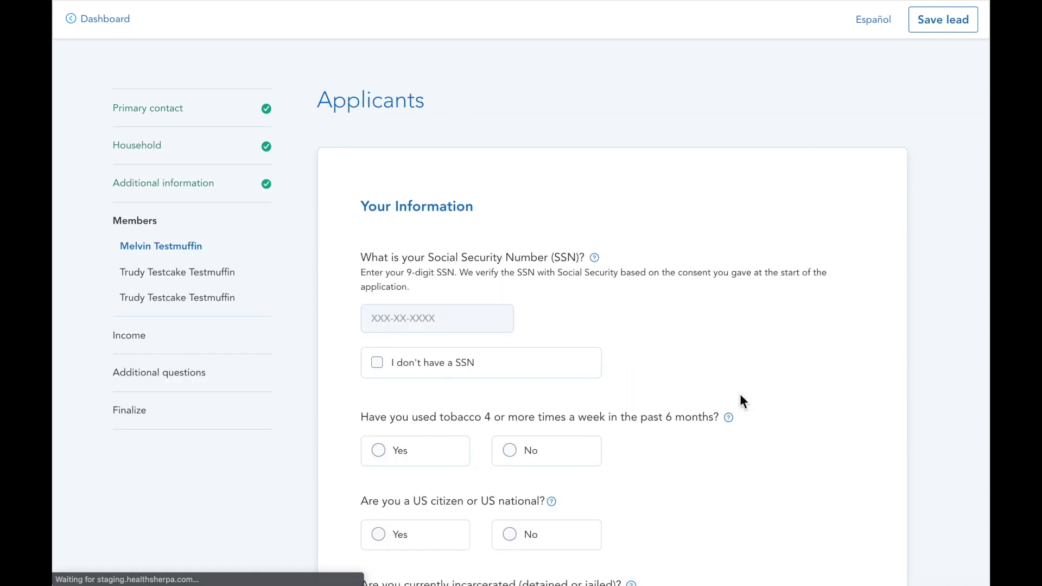
Mark the primary applicant as having no SSN, non-smoking, a US citizen, and not incarcerated
scroll(741, 396, "down", 2)
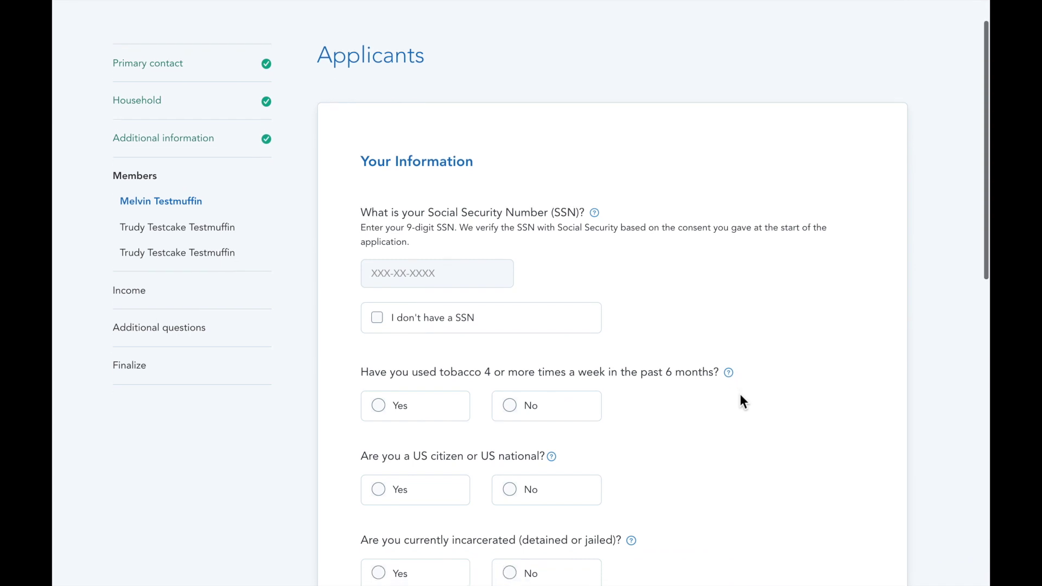
scroll(740, 395, "down", 2)
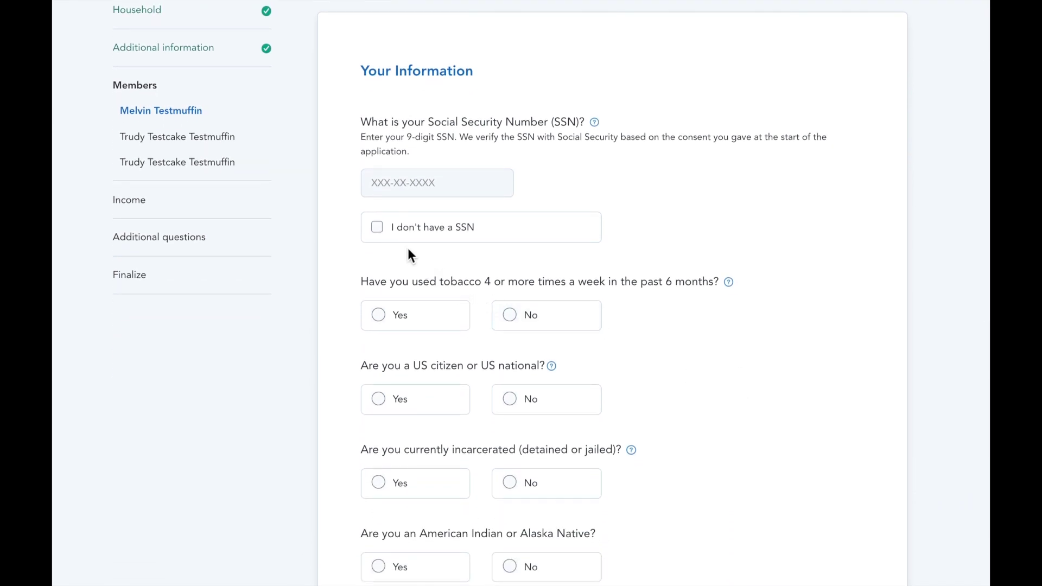
left_click(381, 238)
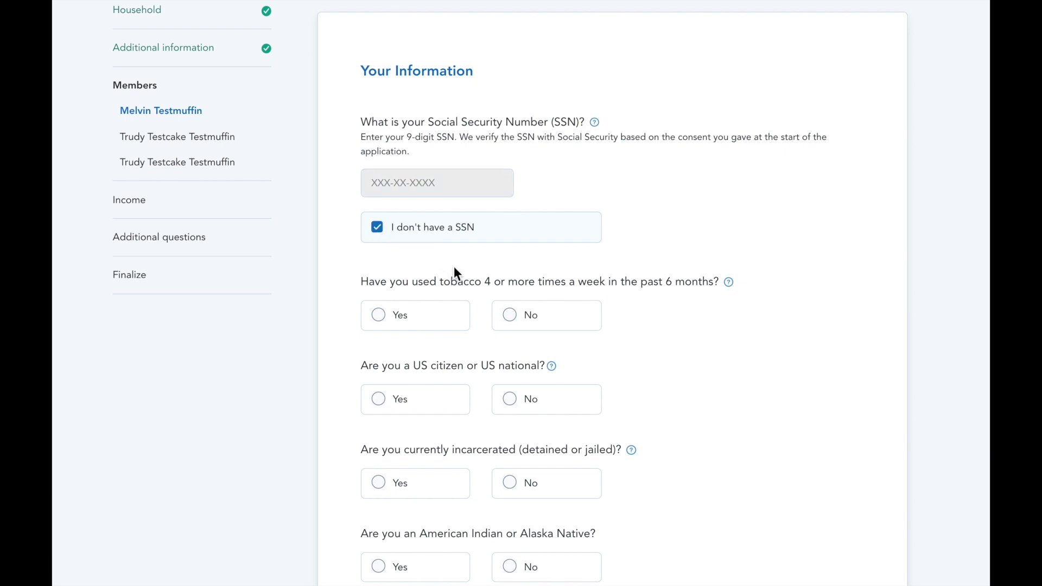
left_click(513, 321)
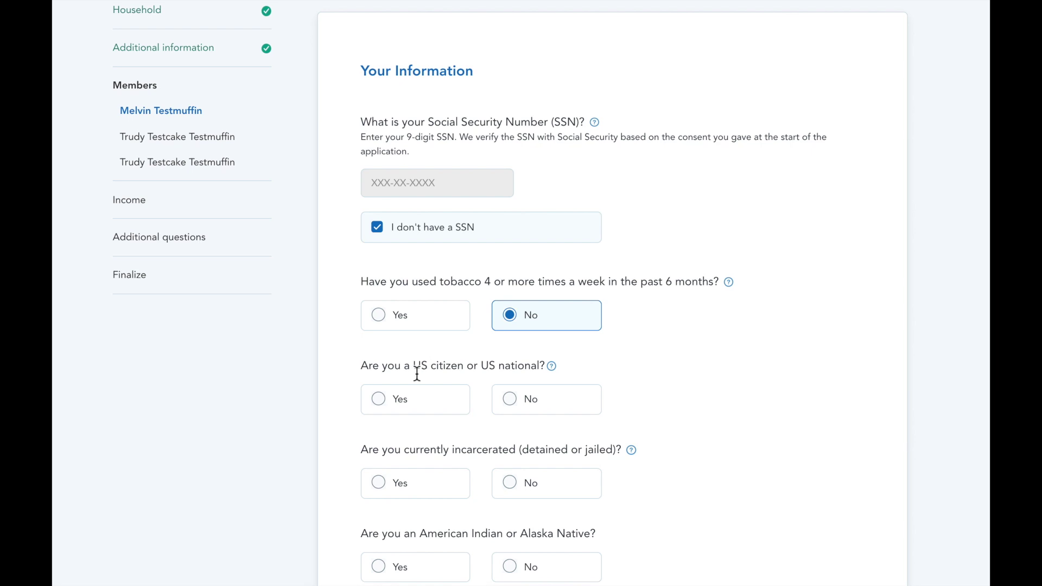
left_click(386, 400)
scroll(389, 404, "down", 2)
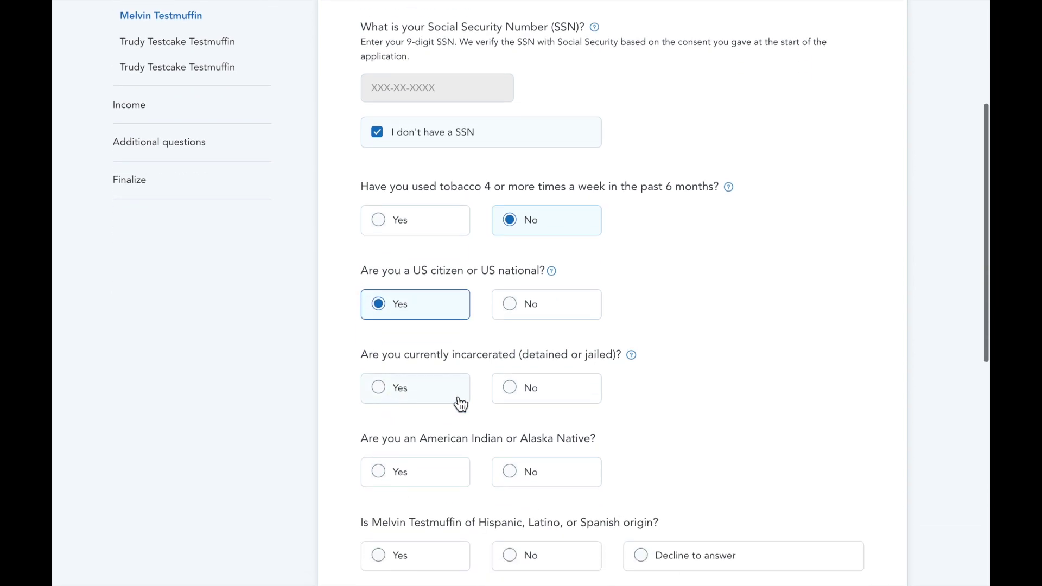
left_click(528, 402)
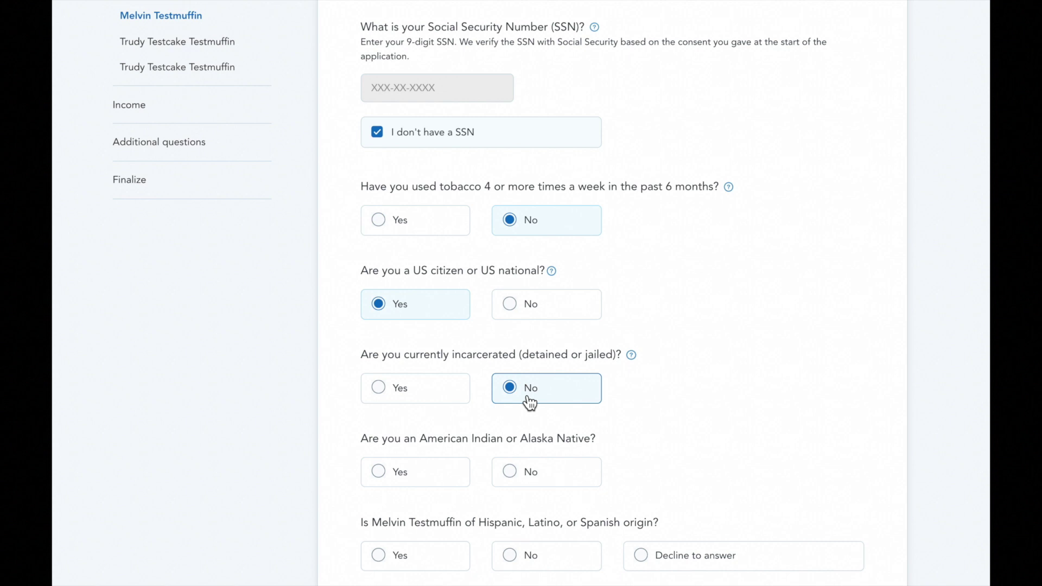
Answer not American Indian, yes to Hispanic origin, race 'Race not listed above', and continue
left_click(513, 477)
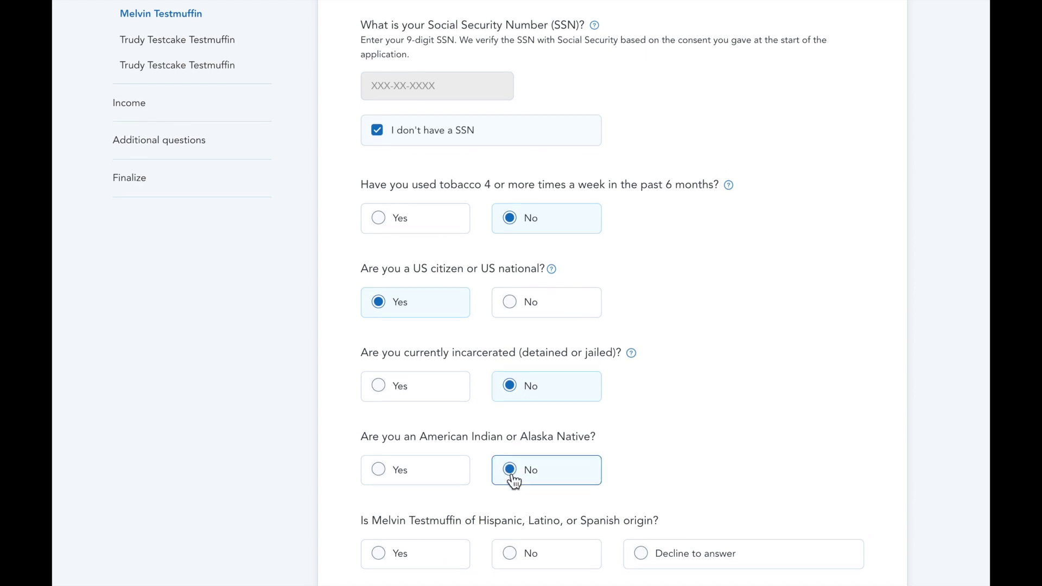
scroll(514, 480, "down", 2)
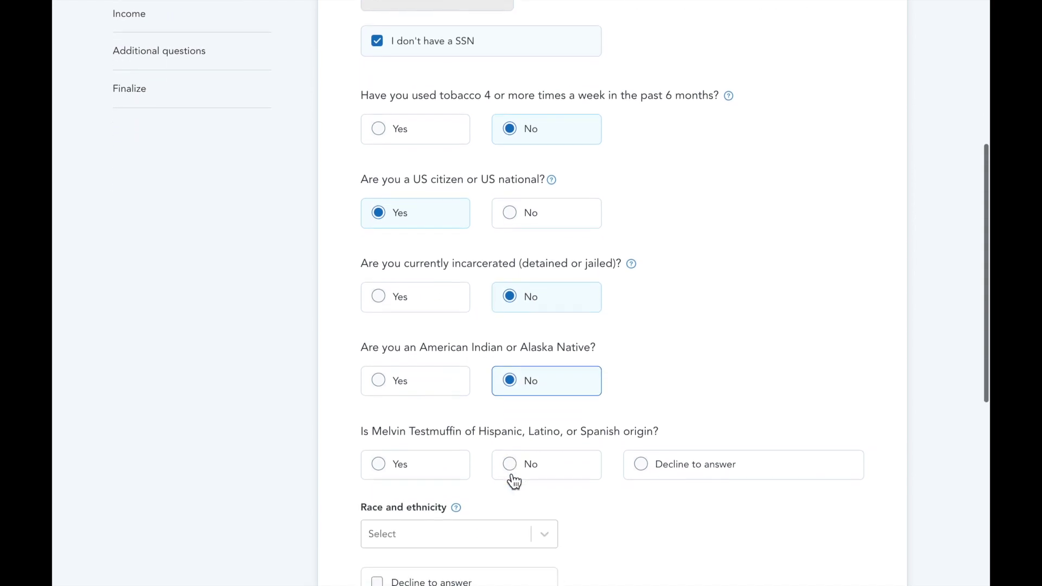
left_click(437, 465)
scroll(436, 464, "down", 3)
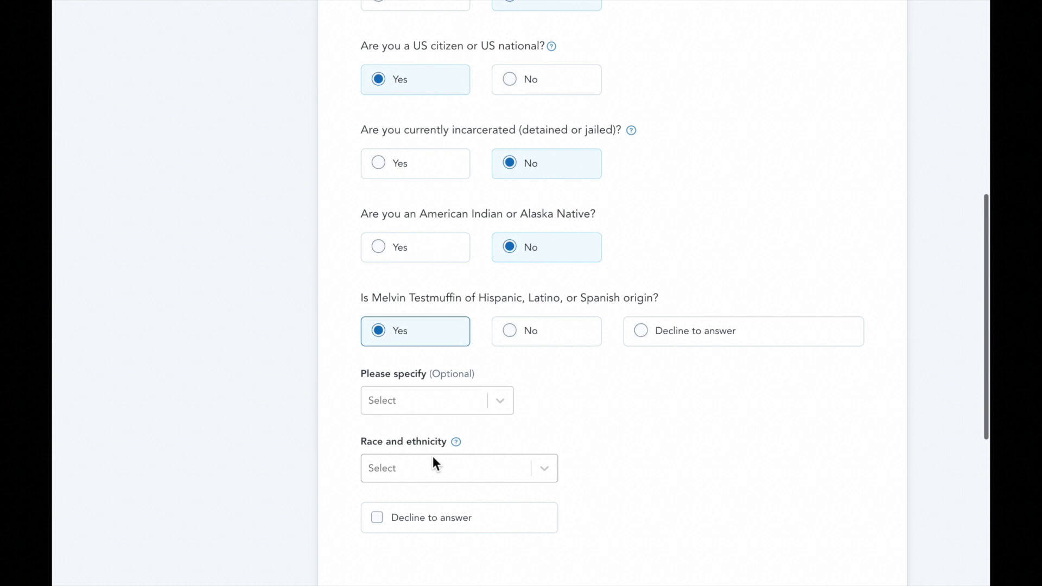
left_click(433, 457)
scroll(466, 472, "down", 5)
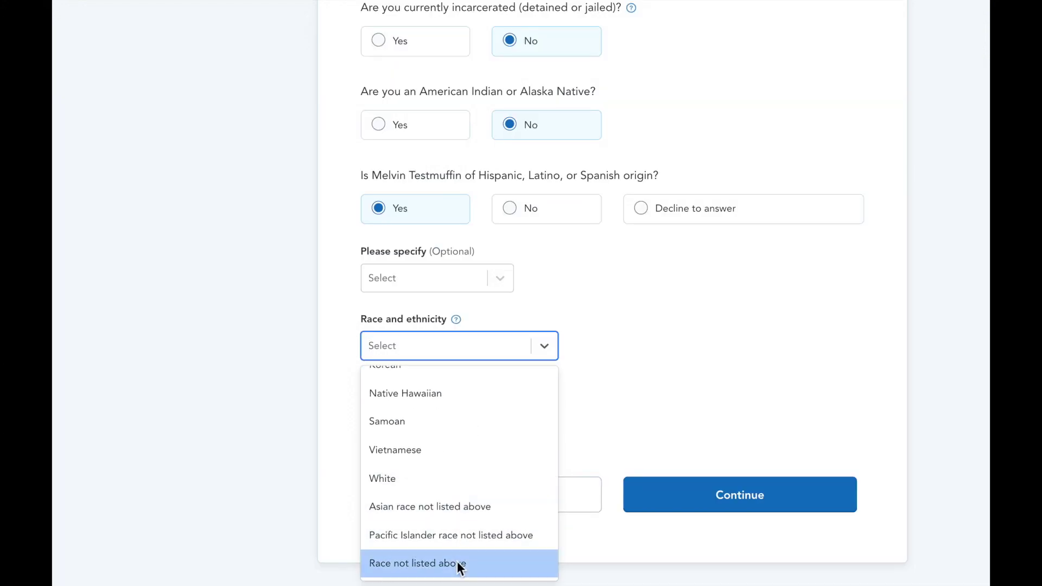
left_click(457, 562)
left_click(676, 491)
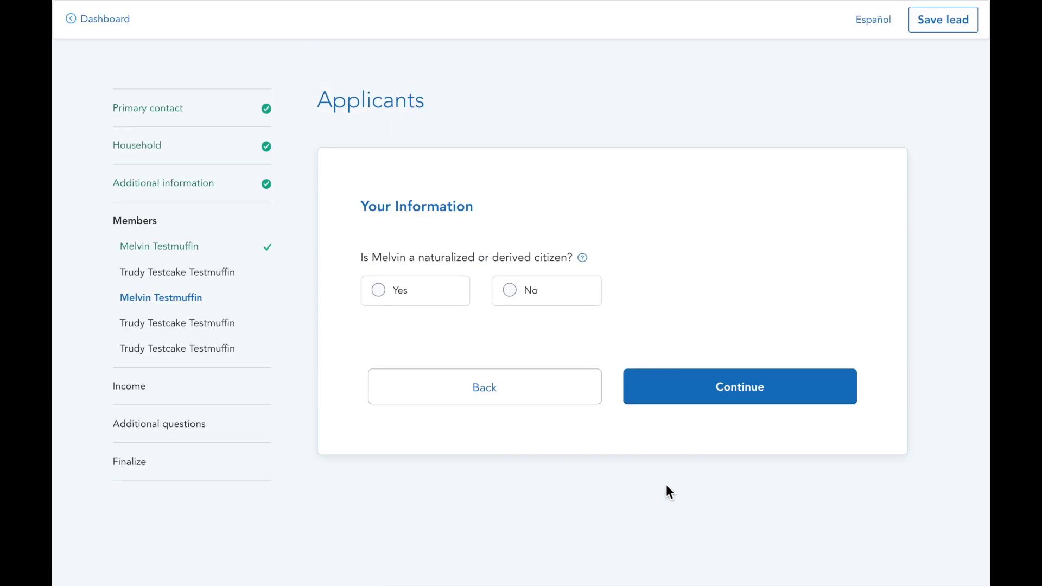
Mark the primary applicant not naturalized; record the spouse as no-SSN, non-smoking, non-incarcerated US citizen
left_click(524, 306)
left_click(702, 385)
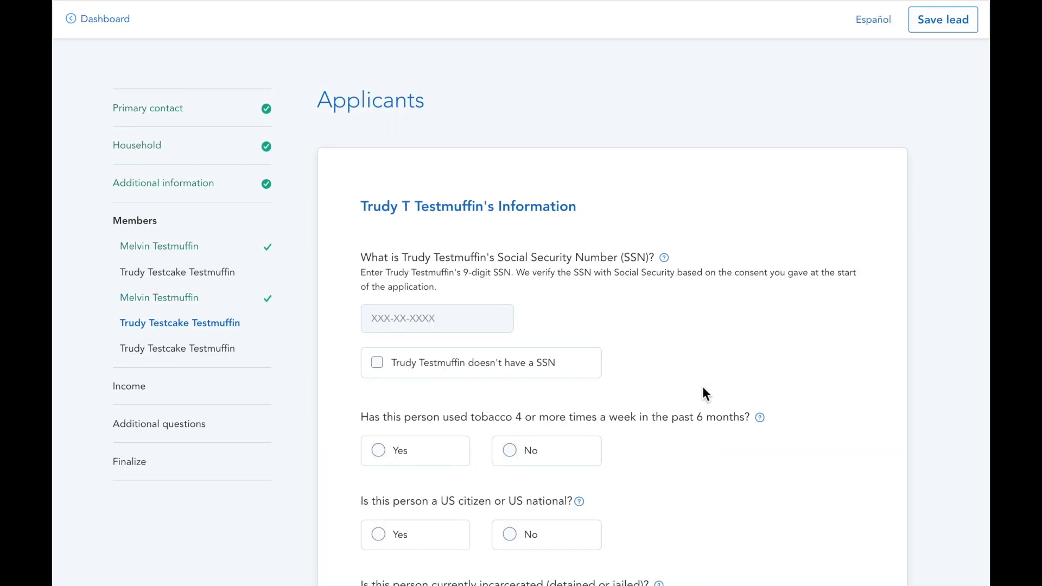
left_click(378, 364)
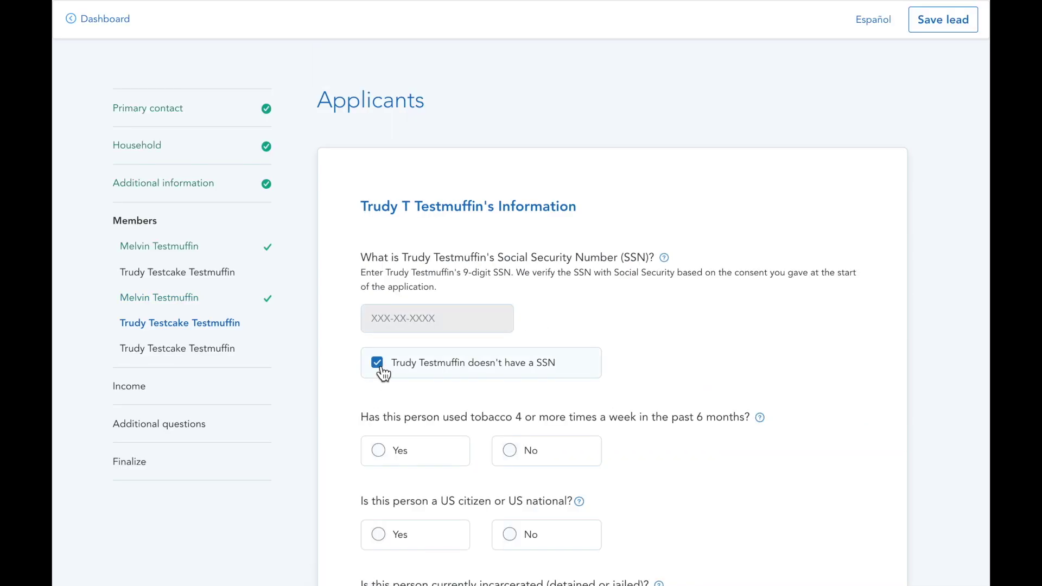
left_click(523, 457)
scroll(527, 460, "down", 2)
left_click(415, 445)
scroll(415, 446, "down", 2)
left_click(522, 444)
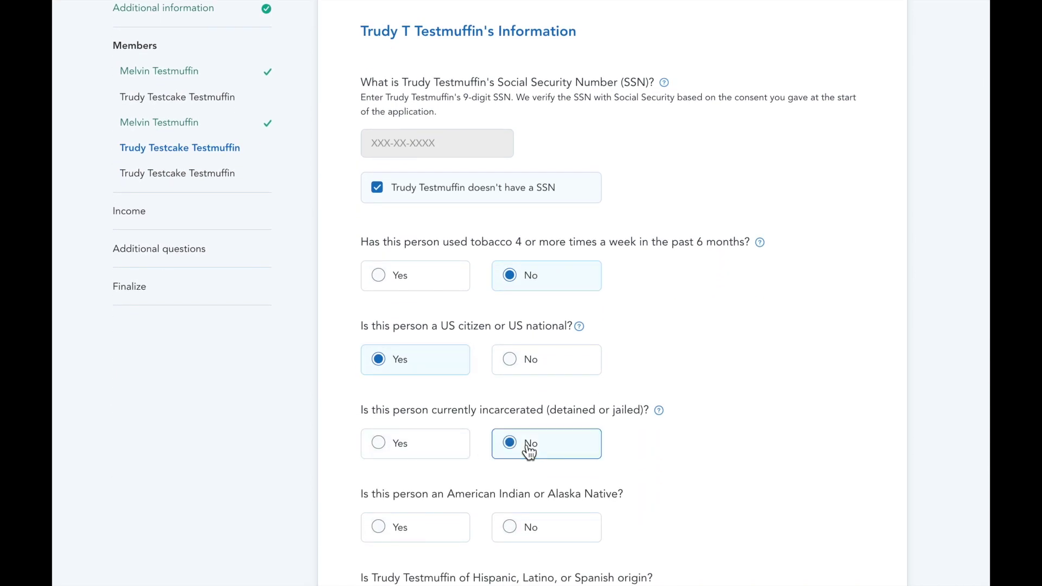
Record the spouse as not American Indian, not Hispanic, race Korean, and submit
scroll(529, 450, "down", 2)
left_click(529, 451)
scroll(526, 459, "down", 1)
left_click(523, 470)
scroll(523, 478, "down", 3)
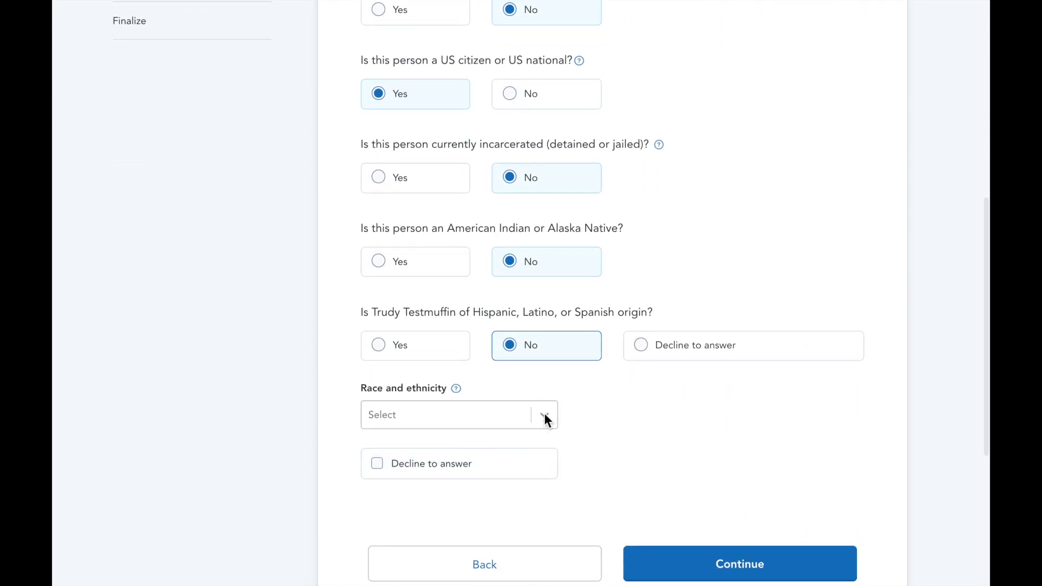
left_click(545, 412)
scroll(505, 521, "down", 3)
left_click(503, 489)
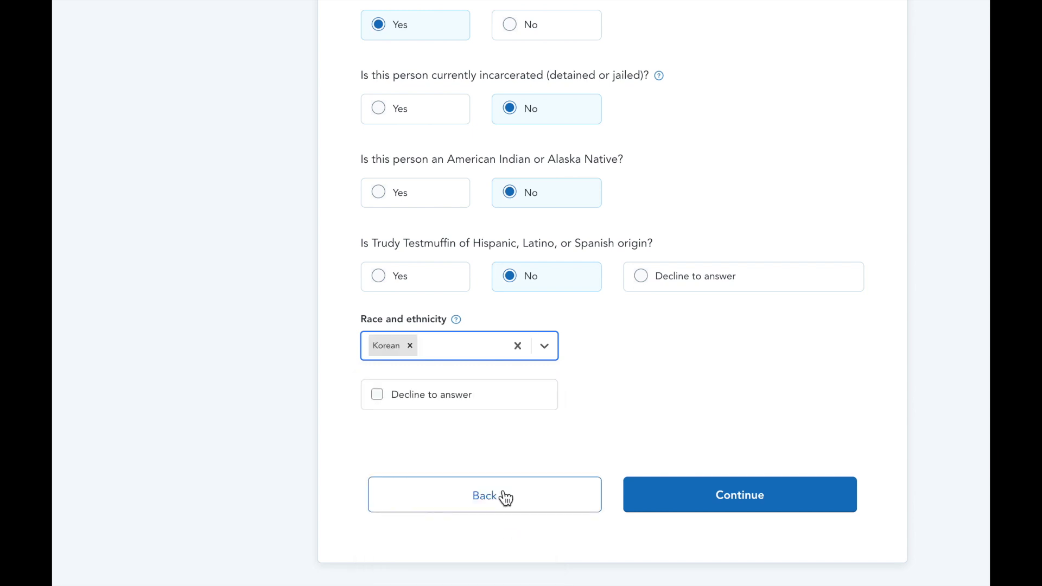
left_click(660, 498)
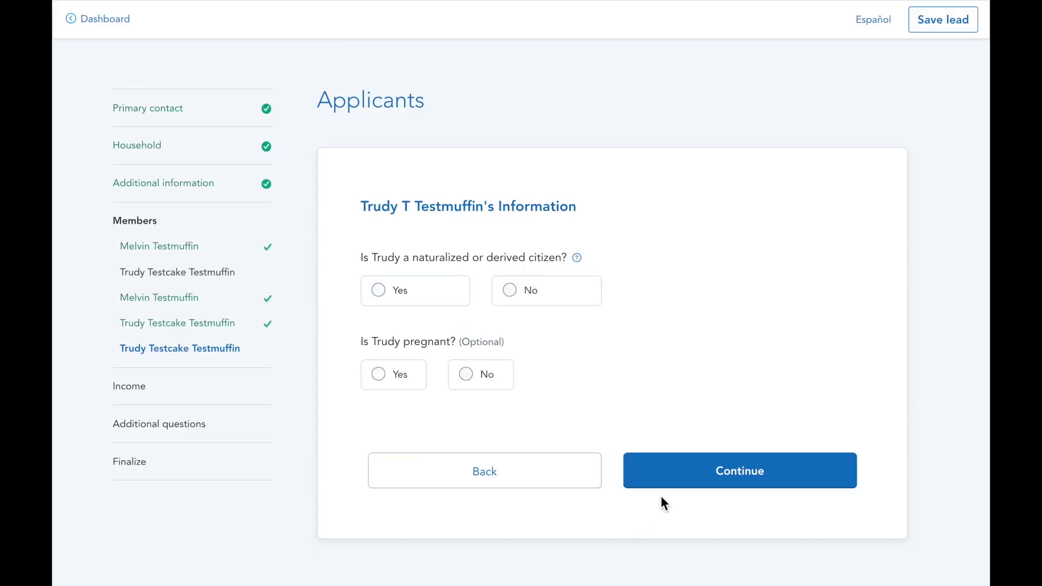
Answer No to the spouse's naturalization and pregnancy questions and continue
left_click(506, 297)
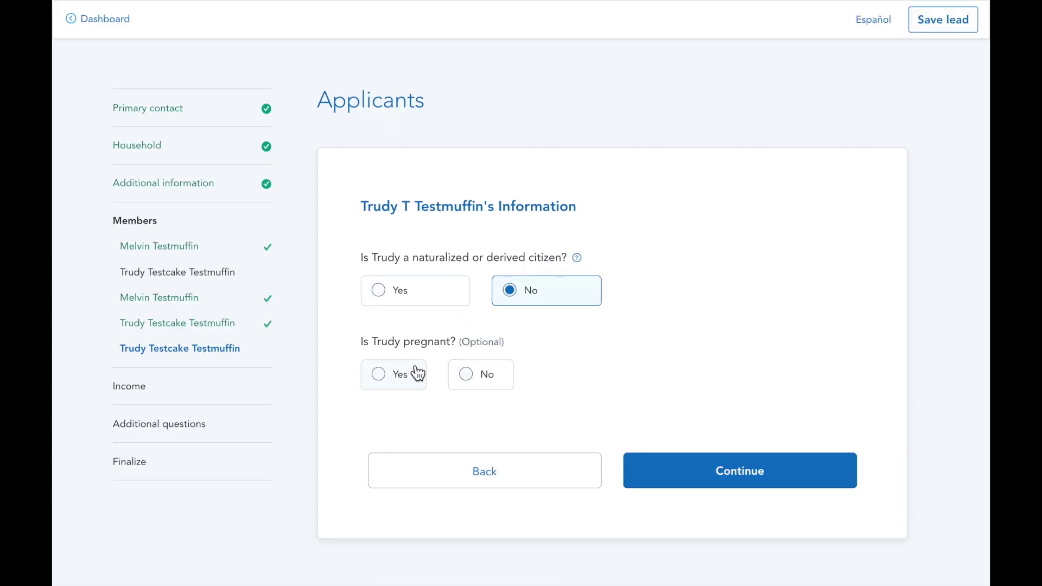
left_click(475, 378)
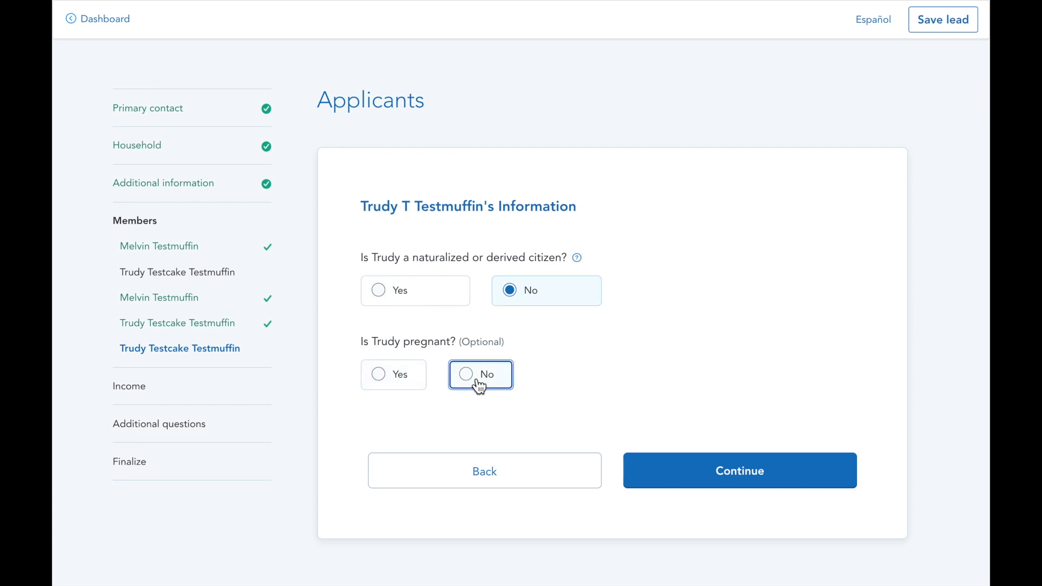
left_click(704, 473)
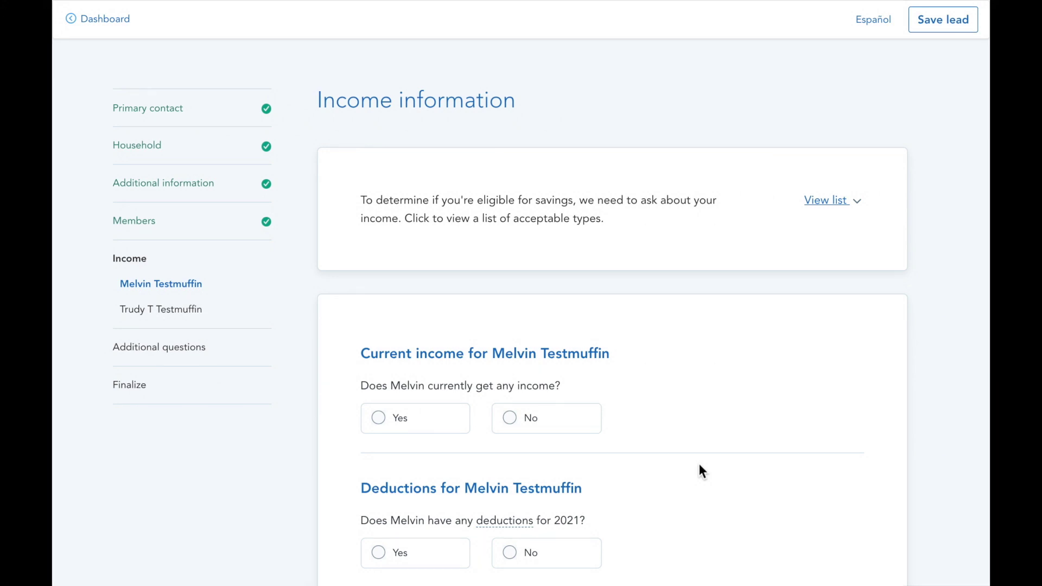
Report no income and no deductions for the first applicant, confirming the $0.00 yearly estimate
left_click(577, 429)
scroll(577, 430, "down", 3)
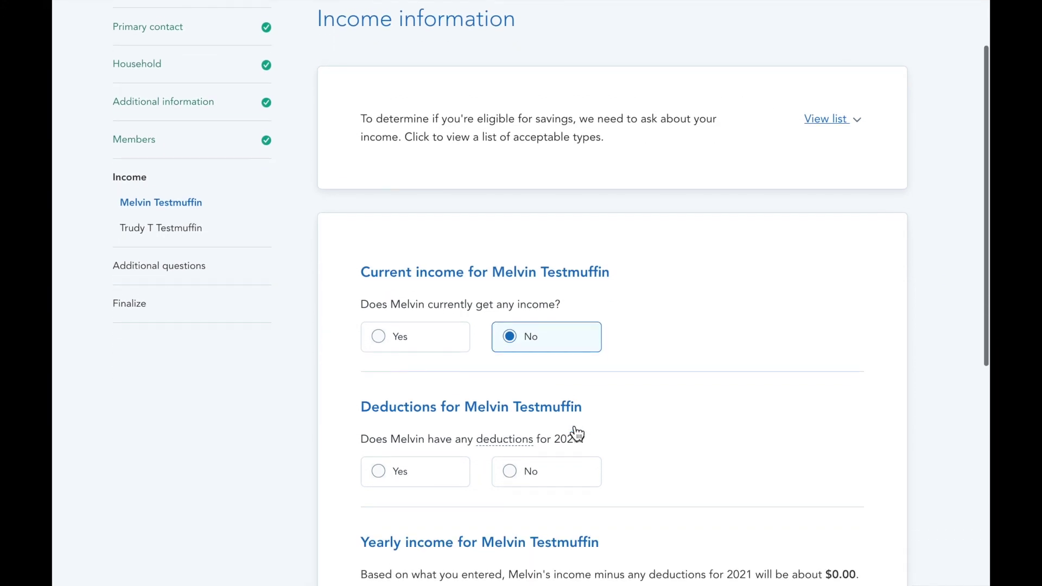
left_click(561, 465)
scroll(561, 466, "down", 3)
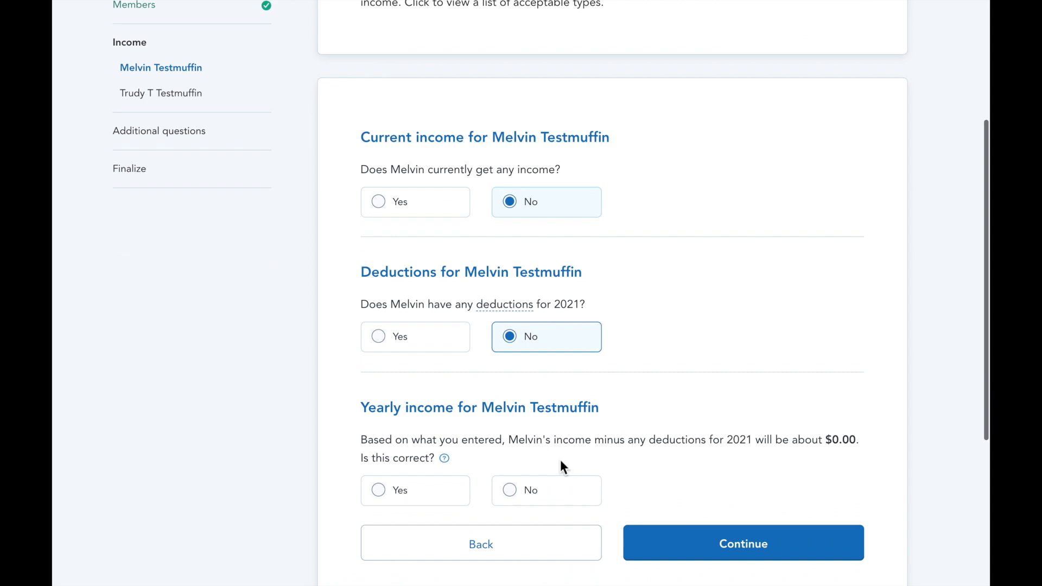
scroll(560, 460, "down", 1)
left_click(424, 482)
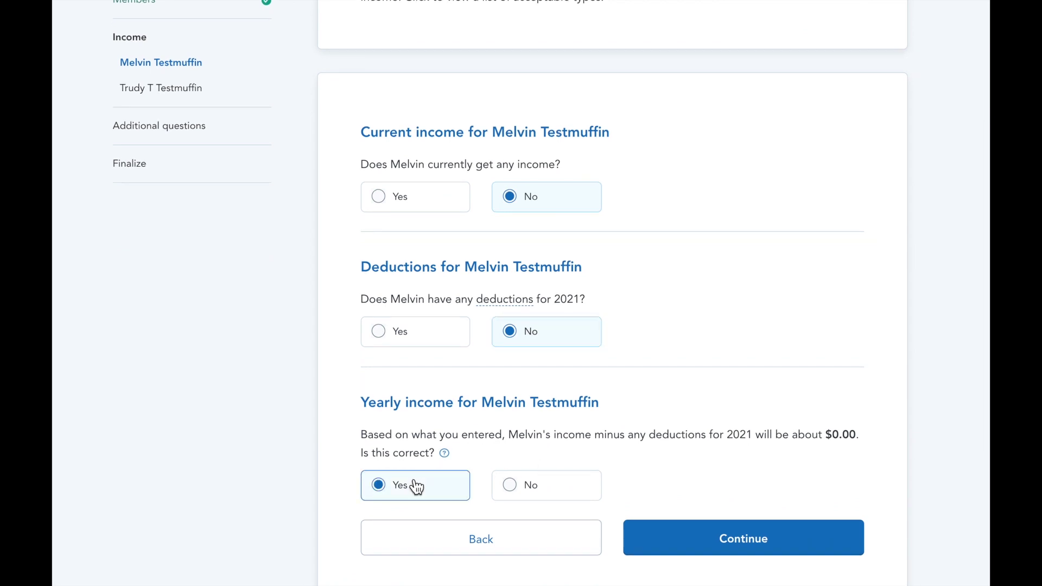
left_click(718, 539)
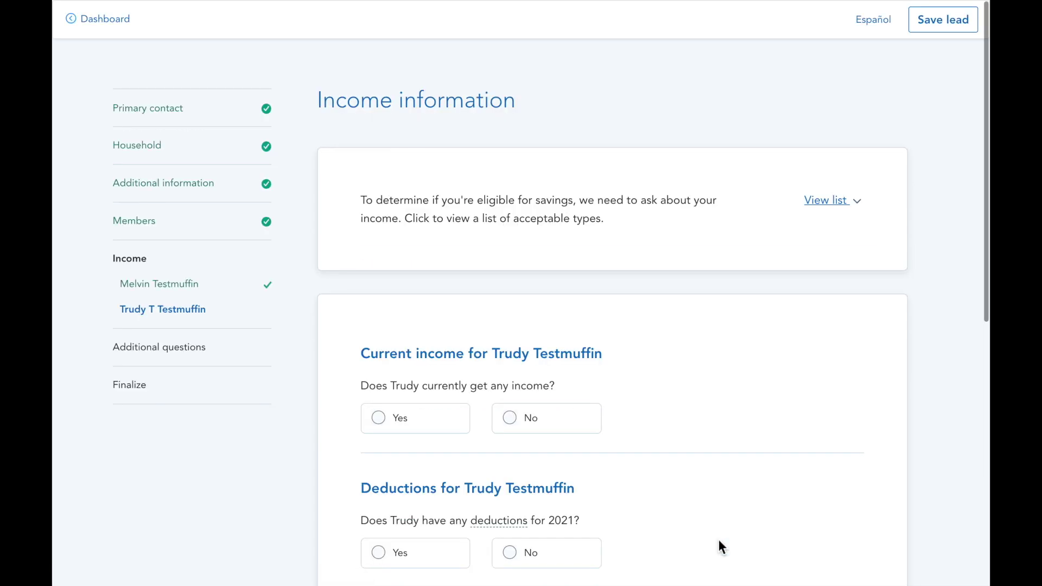
Indicate the second applicant has current income of type Job
scroll(718, 540, "down", 3)
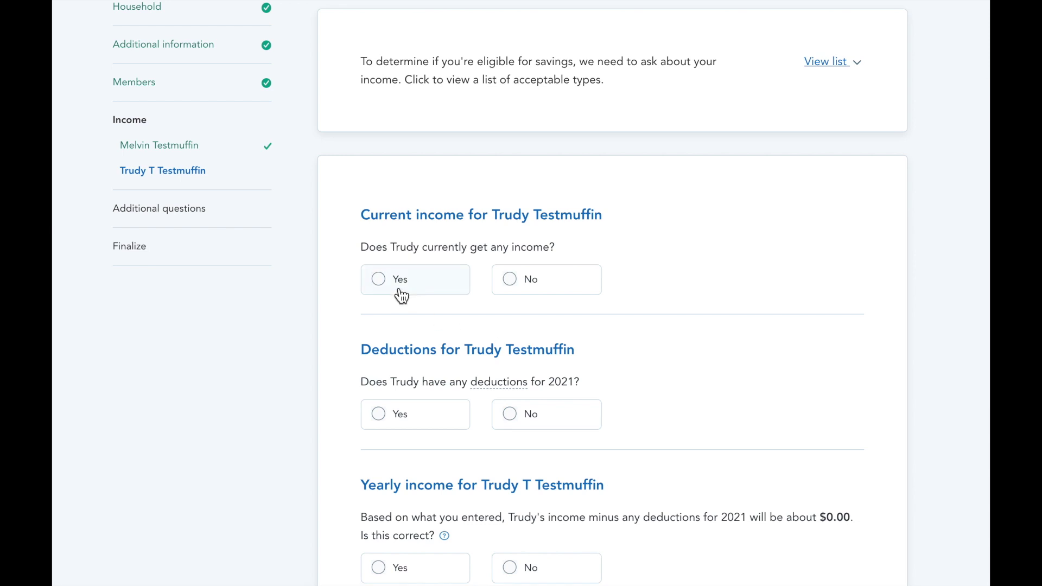
left_click(401, 296)
scroll(400, 296, "down", 2)
left_click(397, 301)
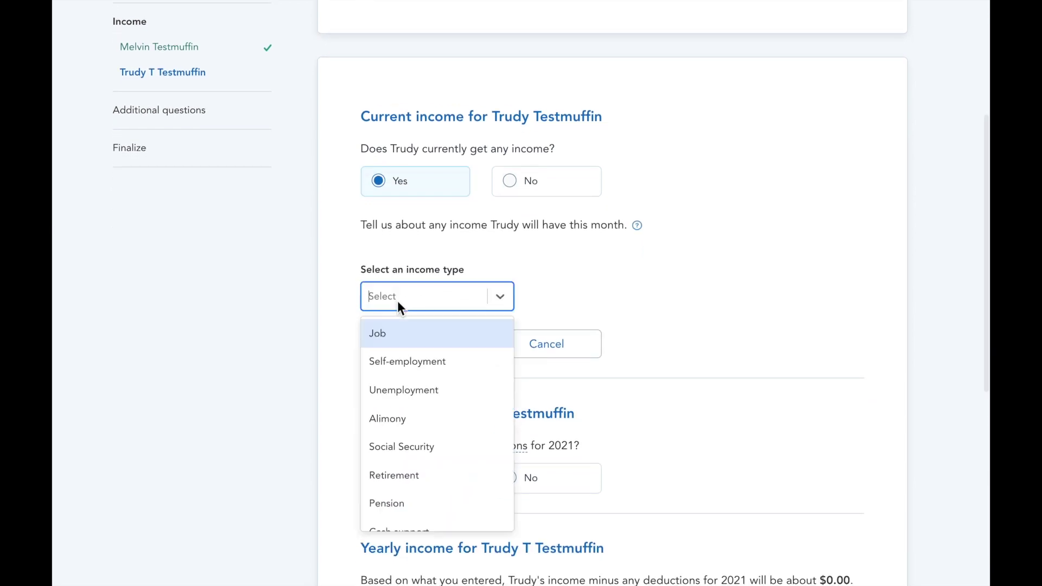
left_click(392, 344)
scroll(412, 396, "down", 5)
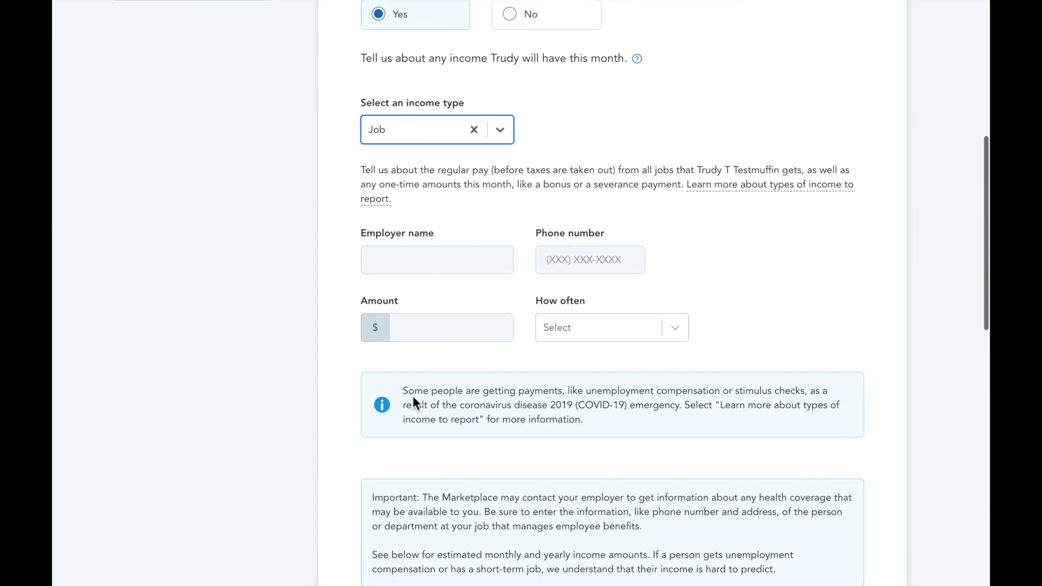
Save a job at employer 'Corp corp' with its phone number, paying $48,000 yearly
left_click(416, 194)
type("Cor")
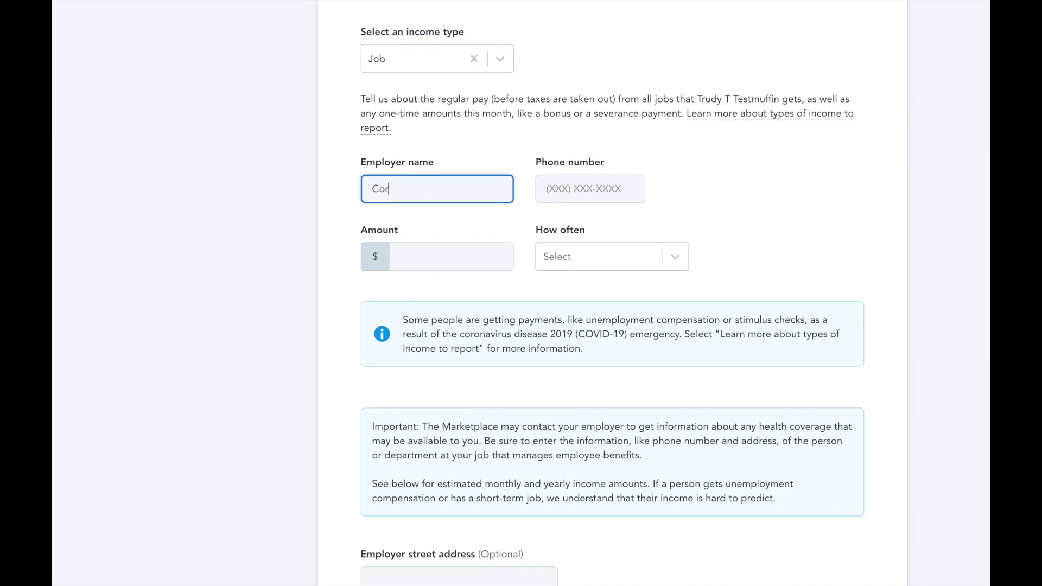
type("p corp")
left_click(564, 194)
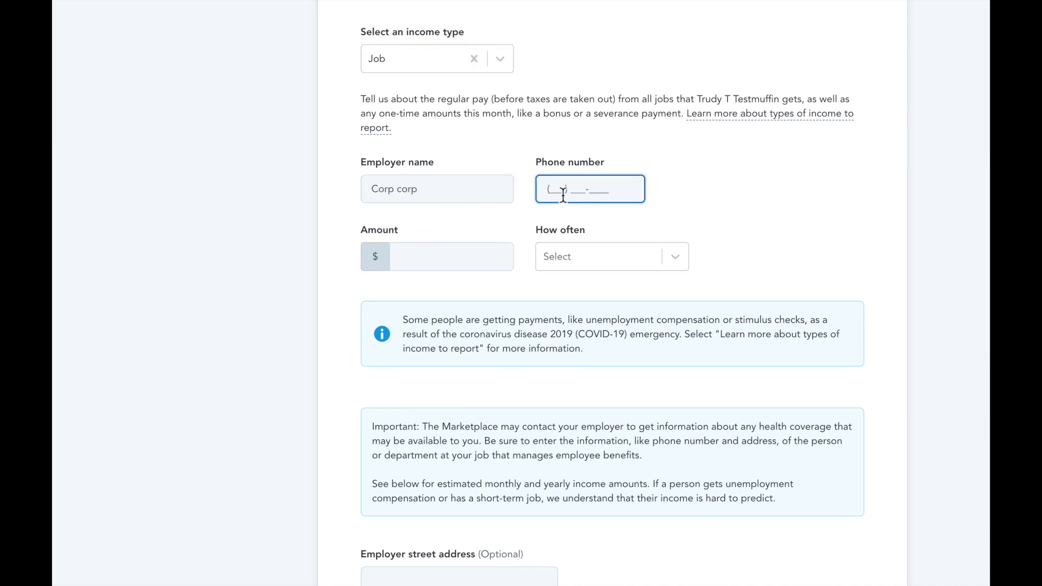
left_click(481, 256)
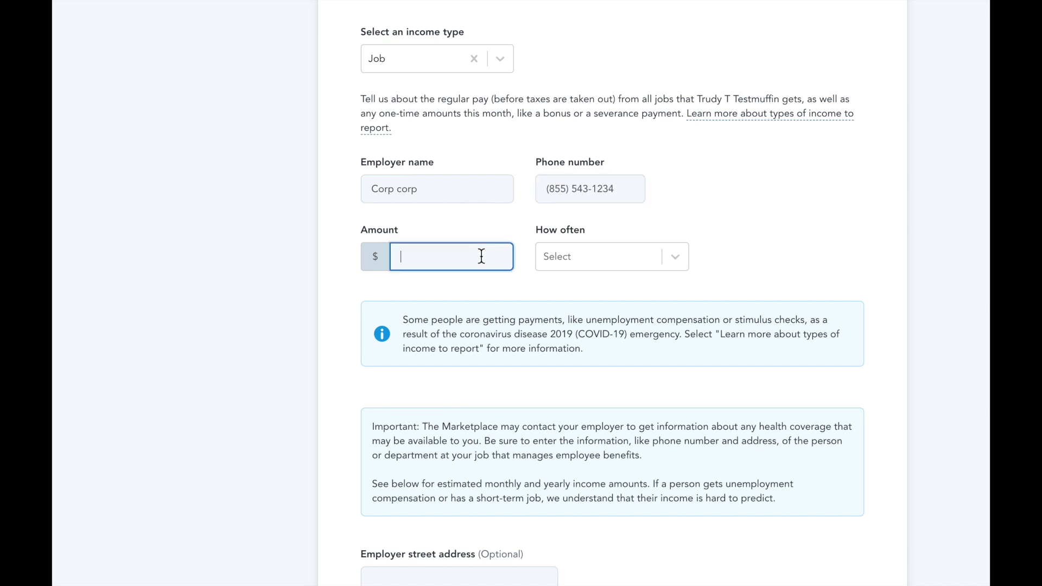
type("48000")
left_click(626, 259)
left_click(620, 291)
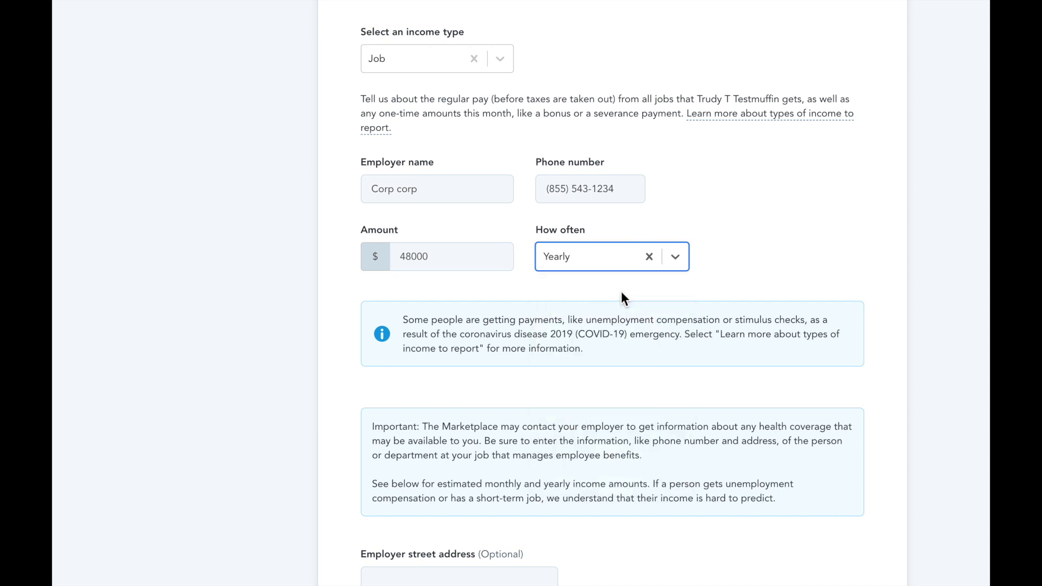
scroll(621, 291, "down", 2)
left_click(412, 439)
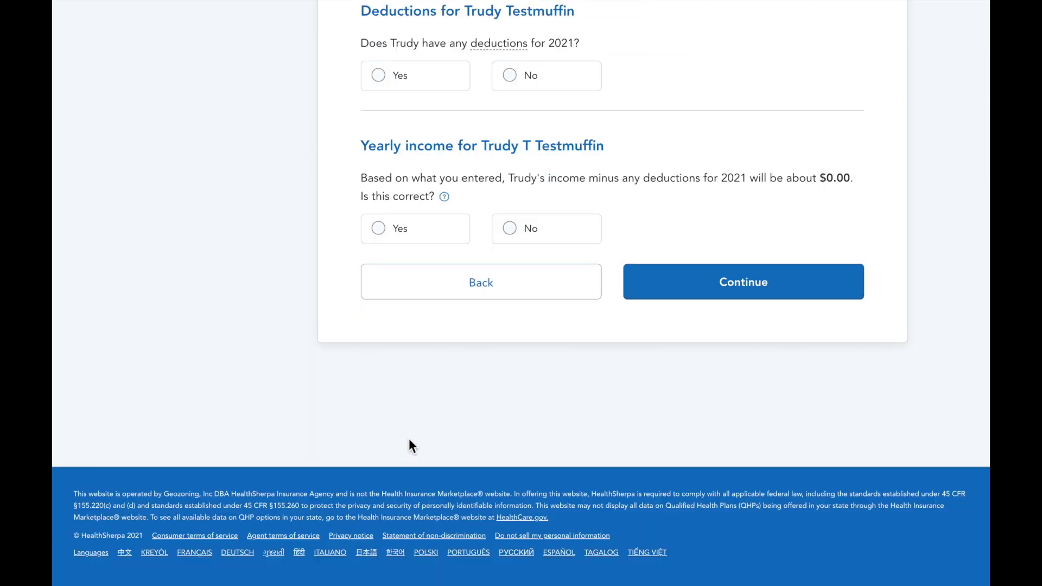
Add an $800 monthly Student loan interest deduction for the second applicant
scroll(408, 438, "up", 3)
left_click(395, 207)
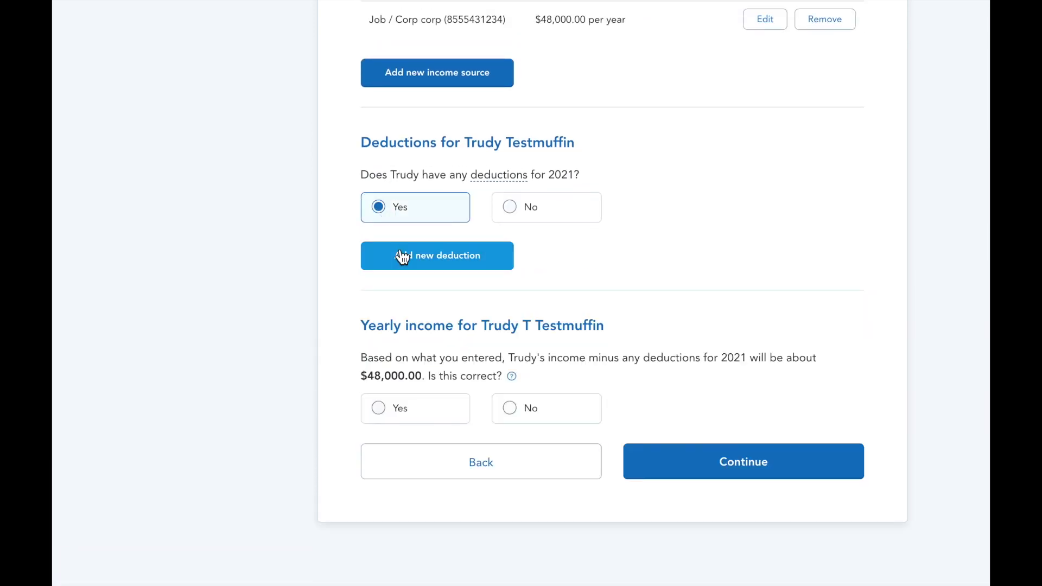
left_click(399, 255)
left_click(411, 281)
left_click(406, 343)
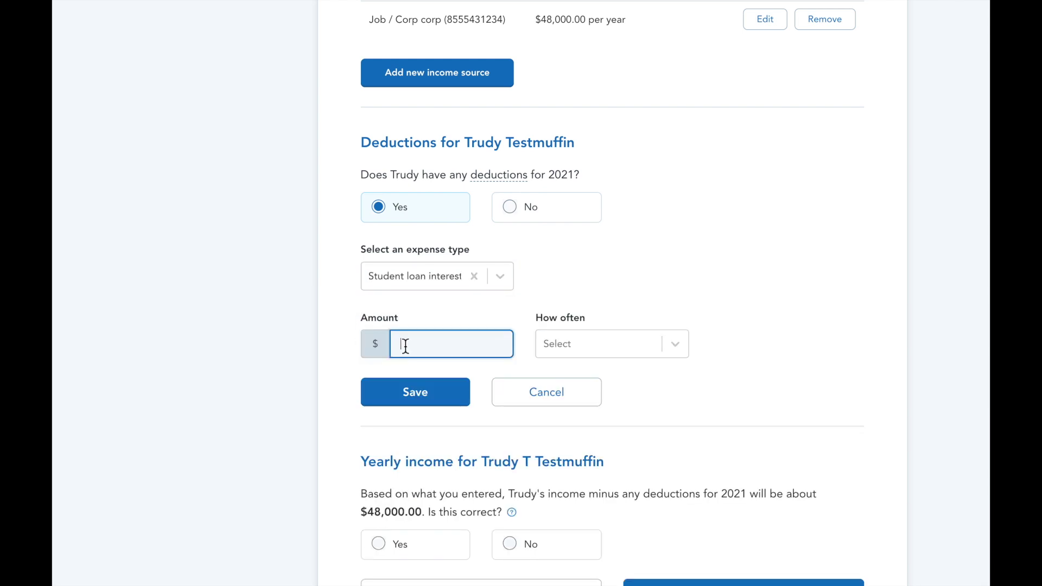
type("800")
left_click(555, 350)
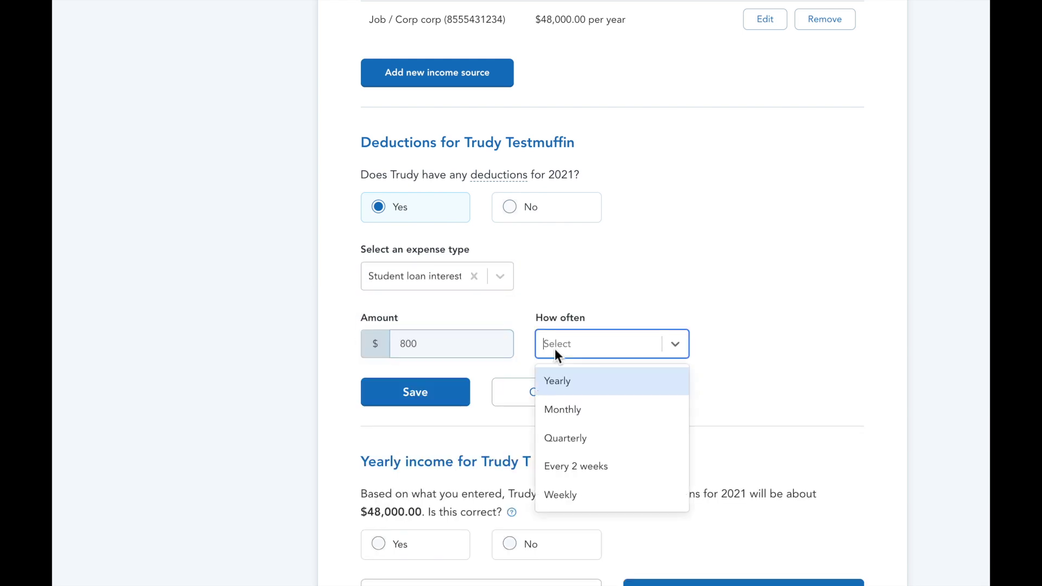
left_click(560, 408)
left_click(458, 401)
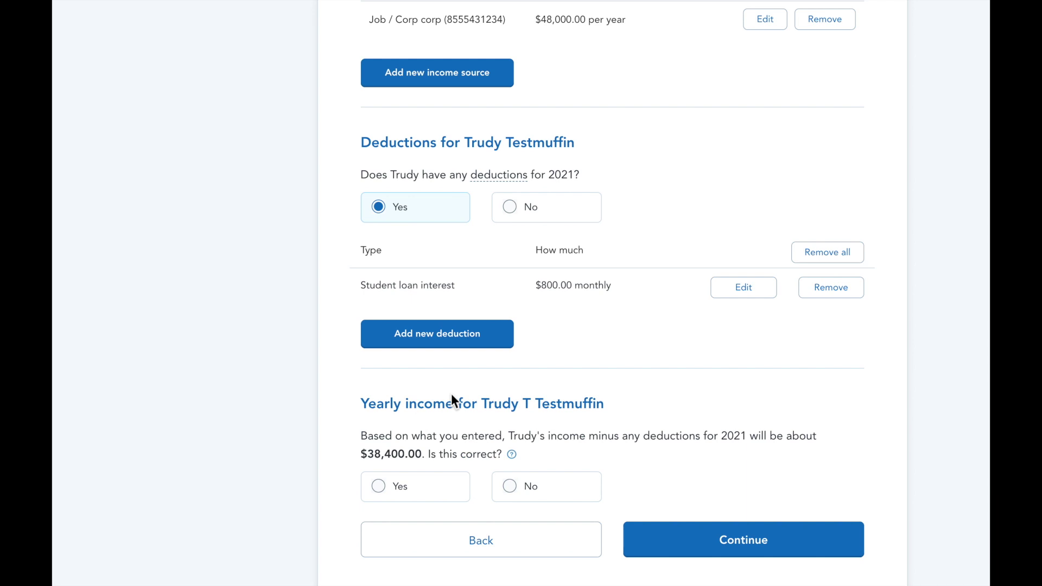
Confirm the $38,400.00 yearly income estimate and submit the income answers
scroll(451, 393, "down", 1)
left_click(398, 448)
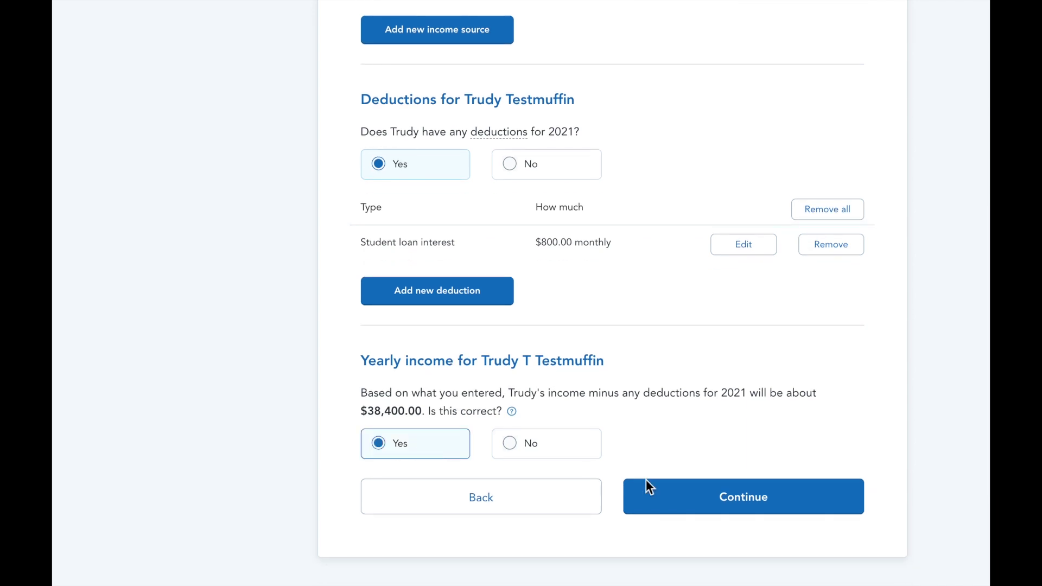
left_click(691, 506)
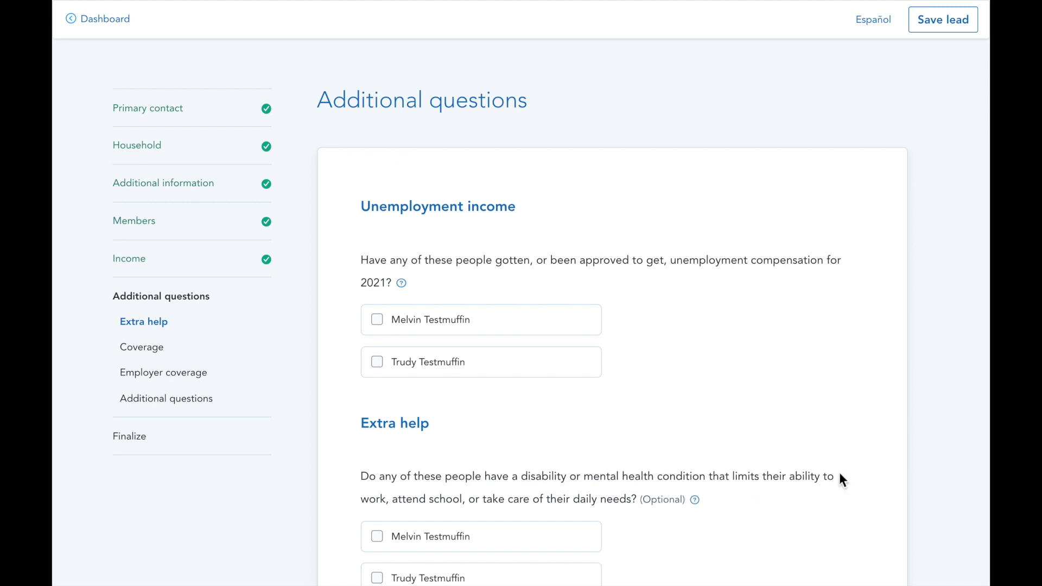
Leave all unemployment, extra-help and Medicaid/CHIP boxes unchecked for both applicants and continue
scroll(888, 464, "down", 4)
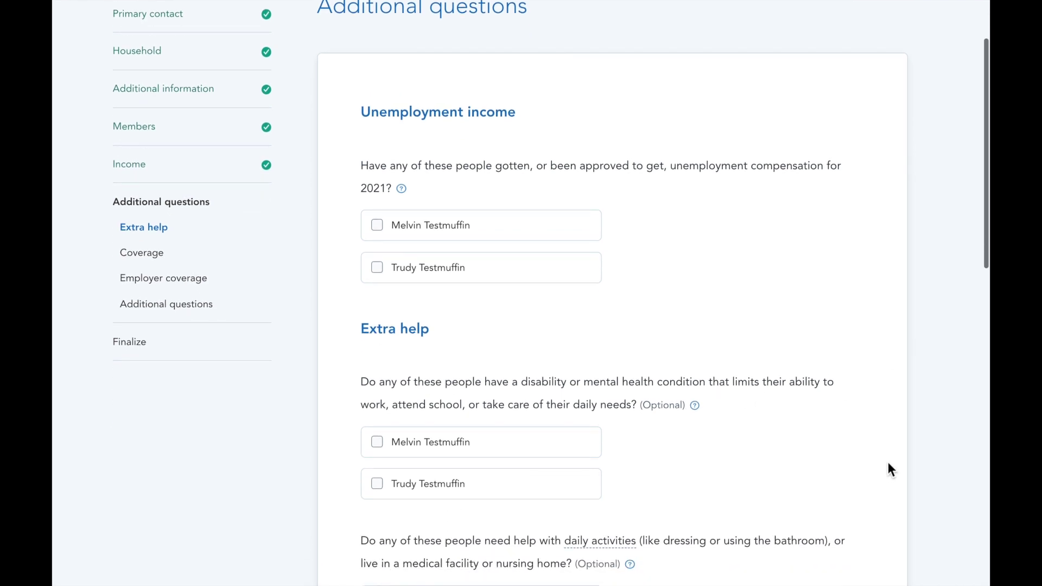
scroll(888, 464, "down", 4)
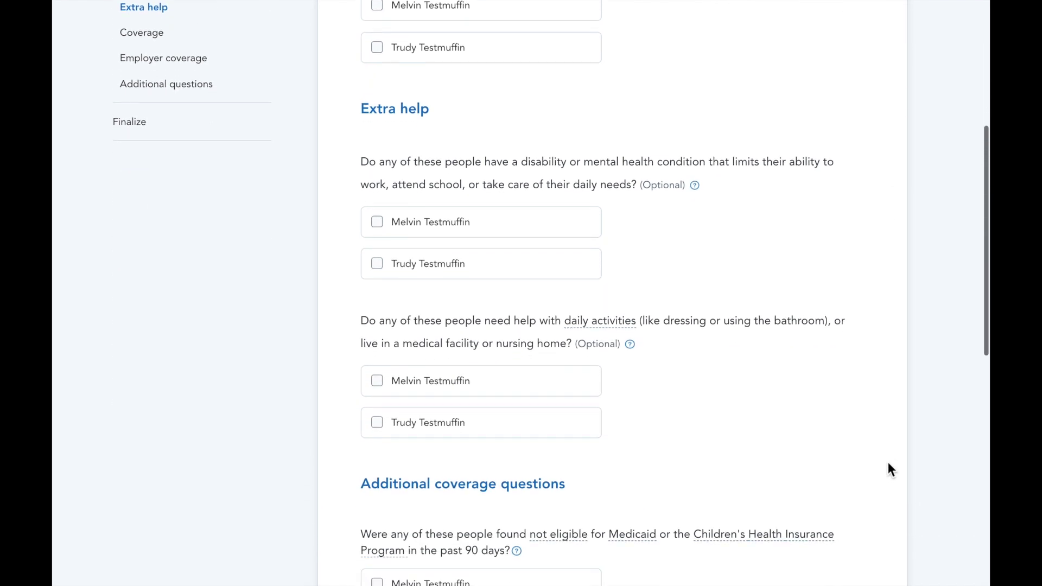
scroll(890, 468, "down", 2)
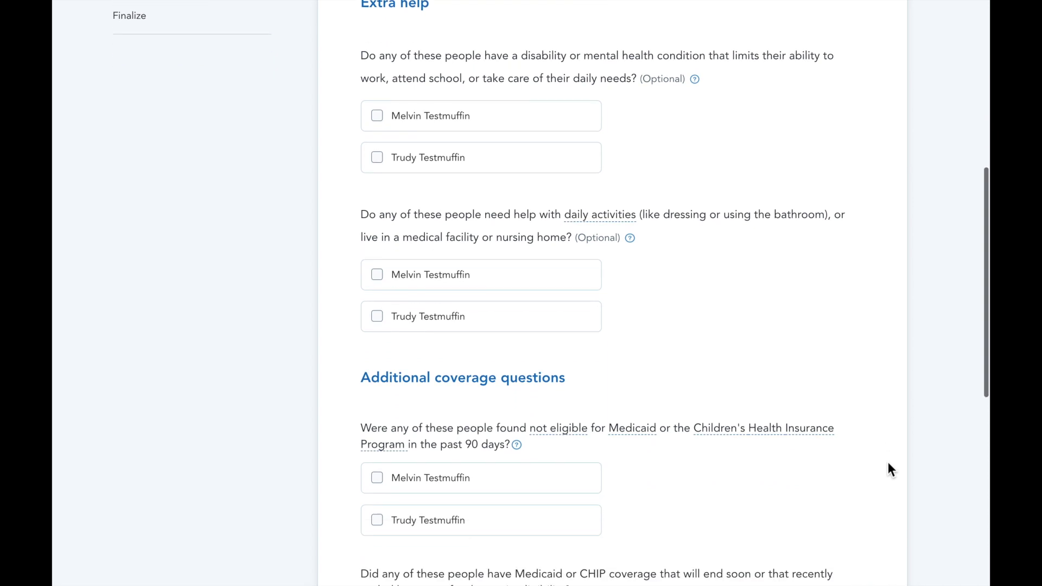
scroll(887, 469, "down", 1)
scroll(888, 469, "down", 2)
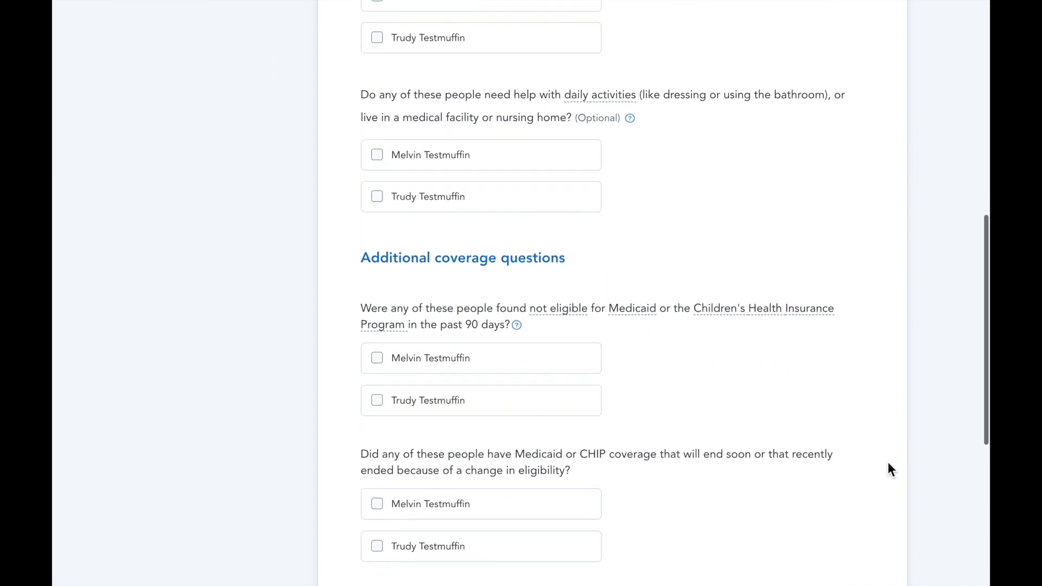
scroll(888, 469, "down", 1)
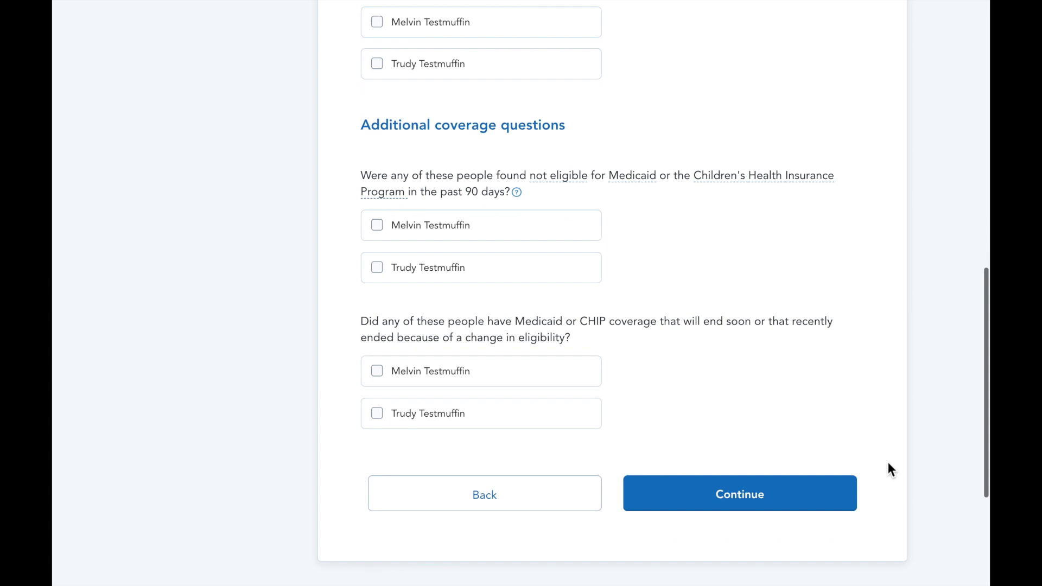
left_click(820, 495)
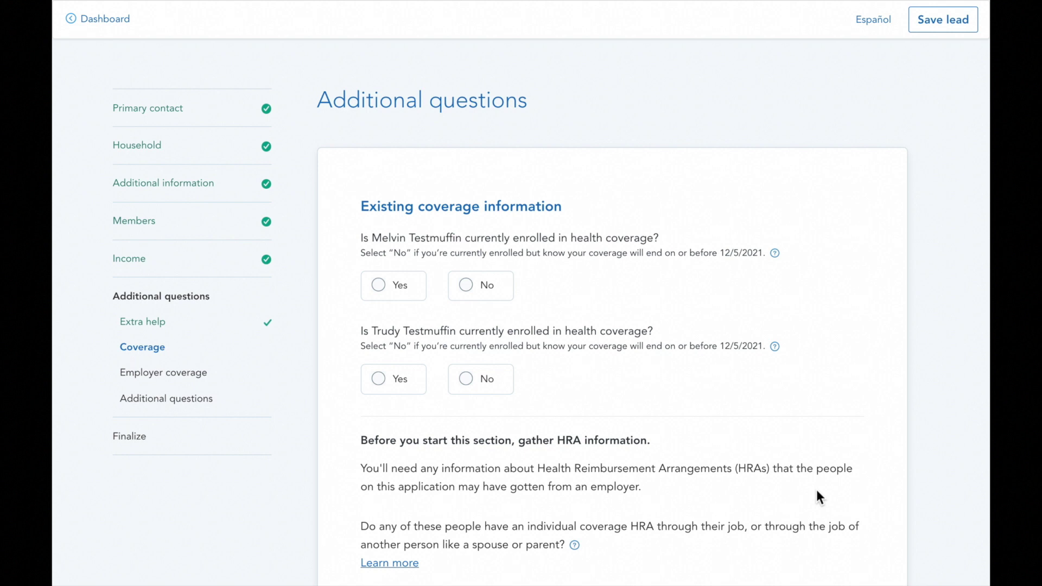
Answer No to current coverage for both applicants, report no HRAs, and skip employer coverage
left_click(481, 289)
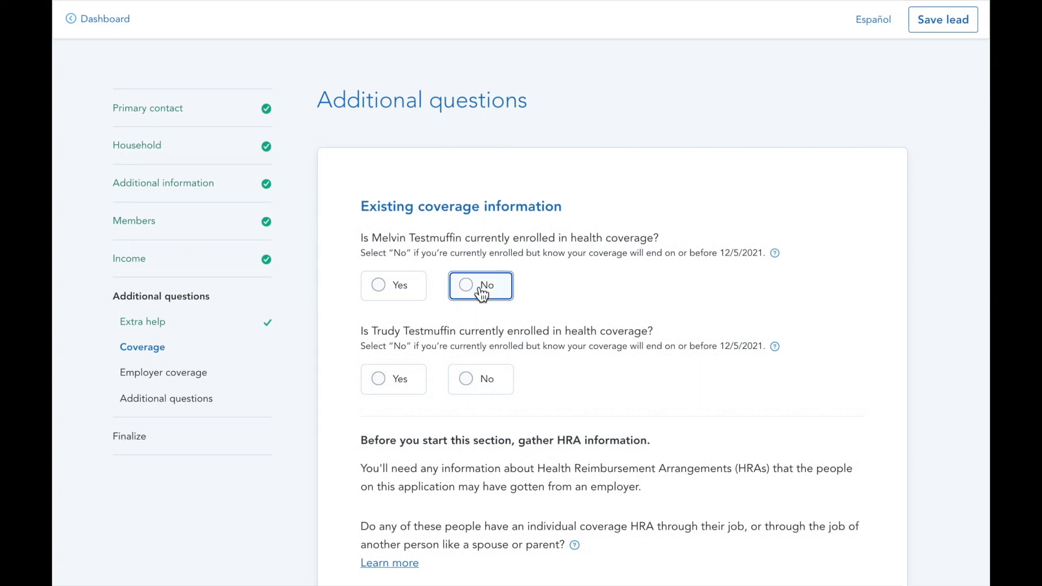
left_click(475, 387)
scroll(476, 390, "down", 2)
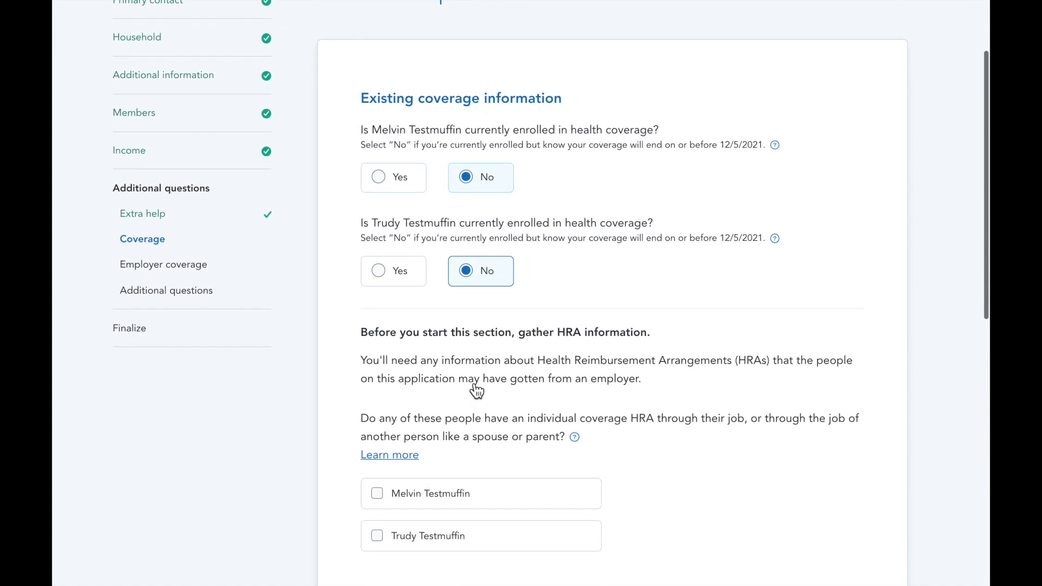
scroll(884, 456, "down", 2)
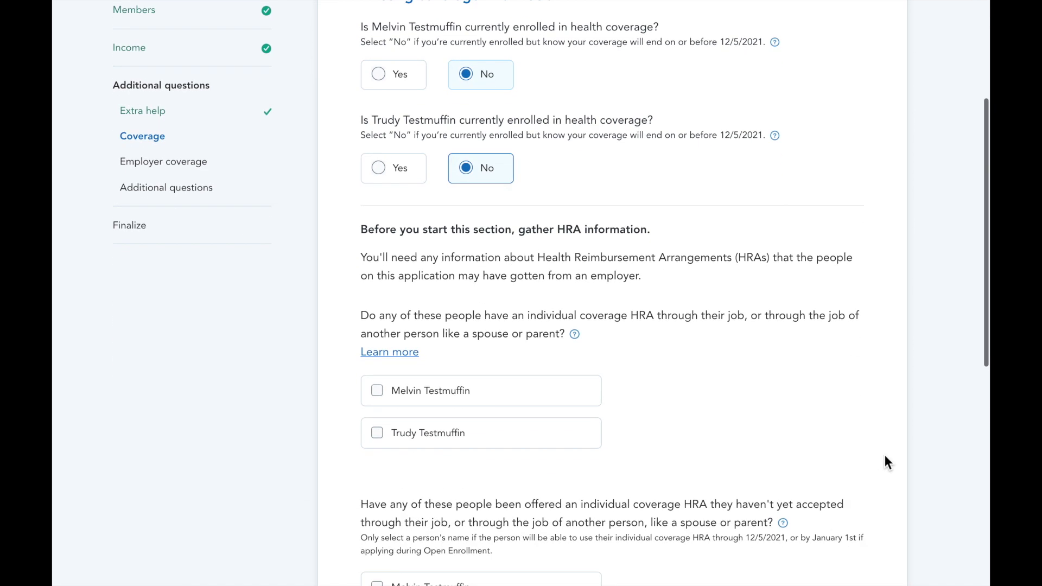
scroll(884, 461, "down", 1)
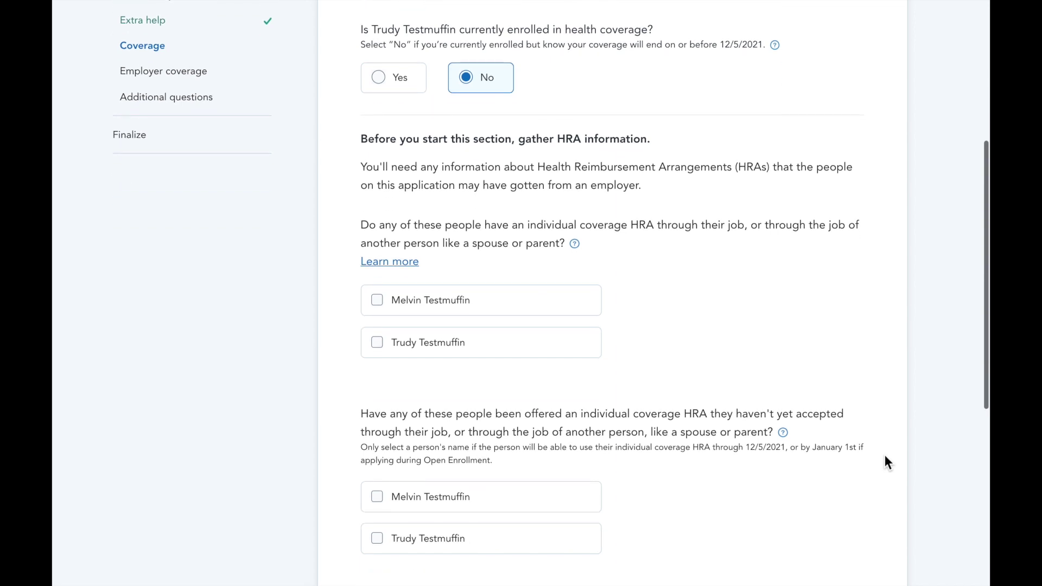
scroll(884, 456, "down", 2)
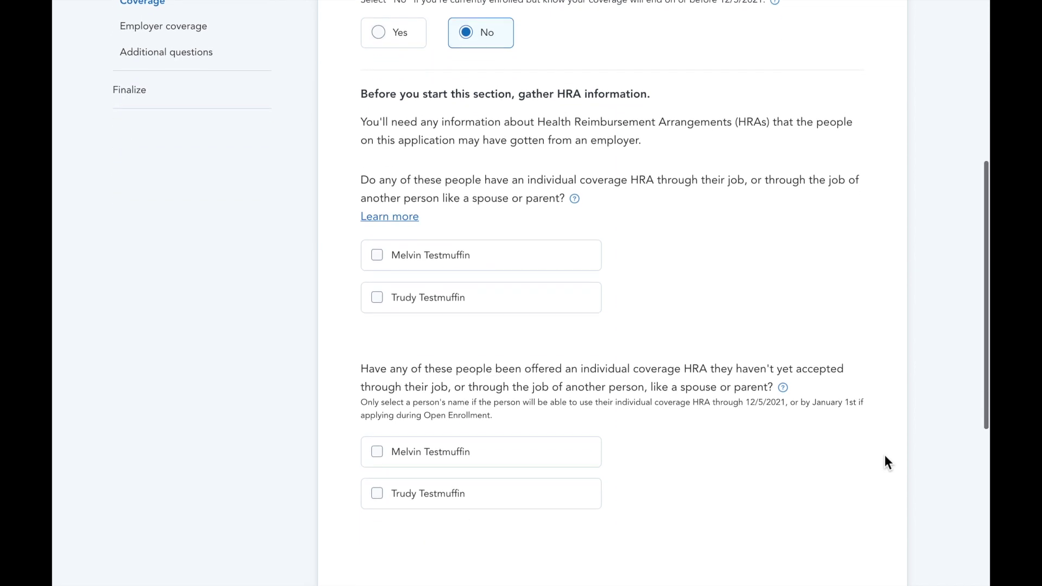
scroll(885, 456, "down", 1)
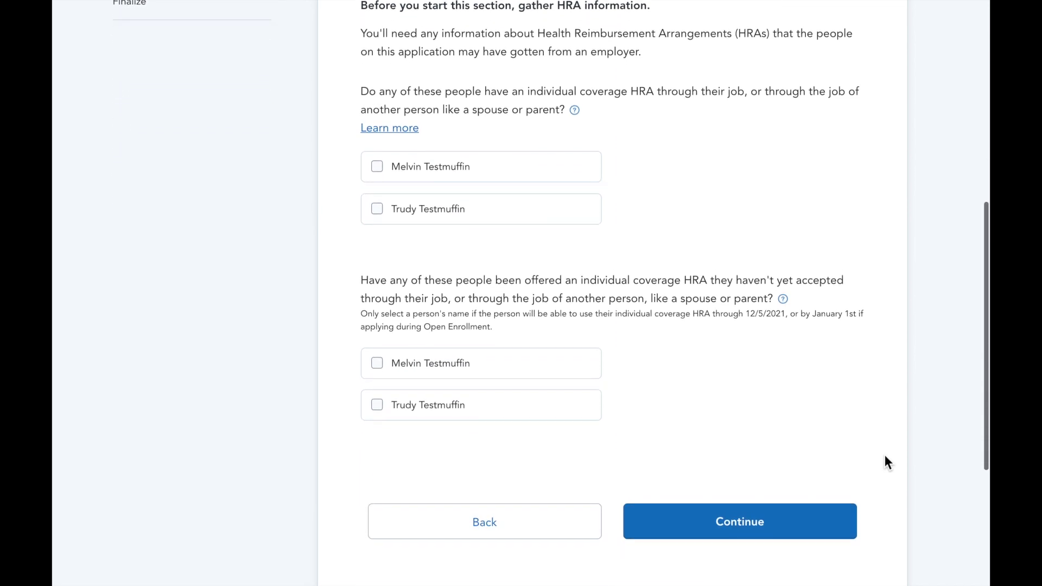
scroll(885, 455, "down", 1)
left_click(818, 491)
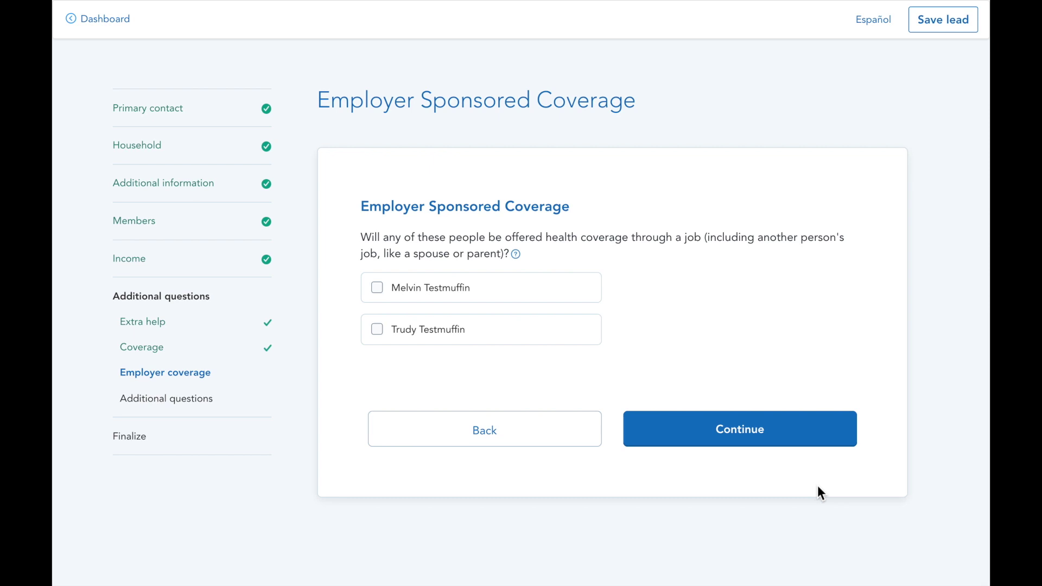
left_click(796, 449)
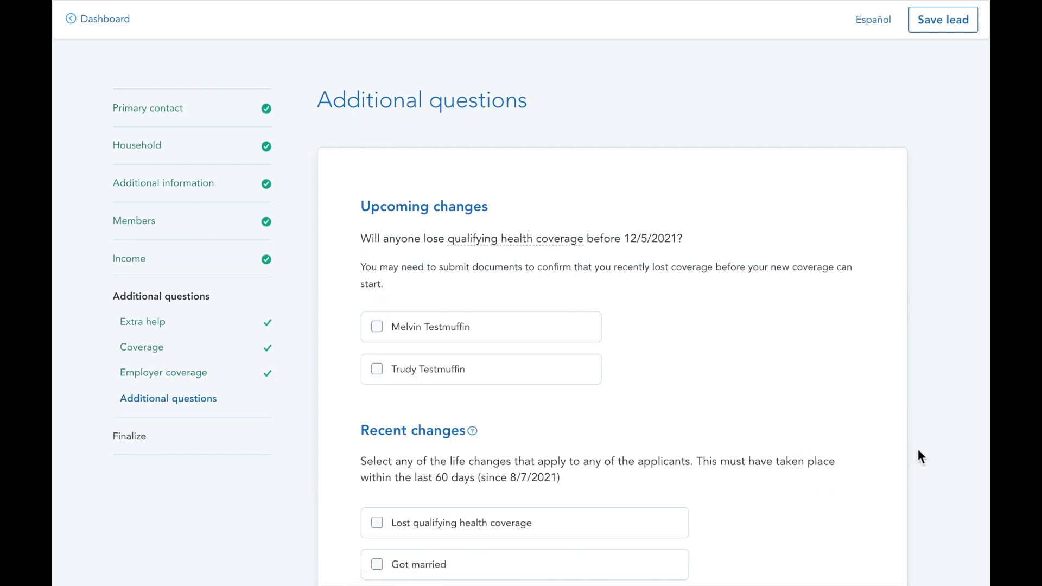
Report a recent change of primary place of living
scroll(918, 450, "down", 2)
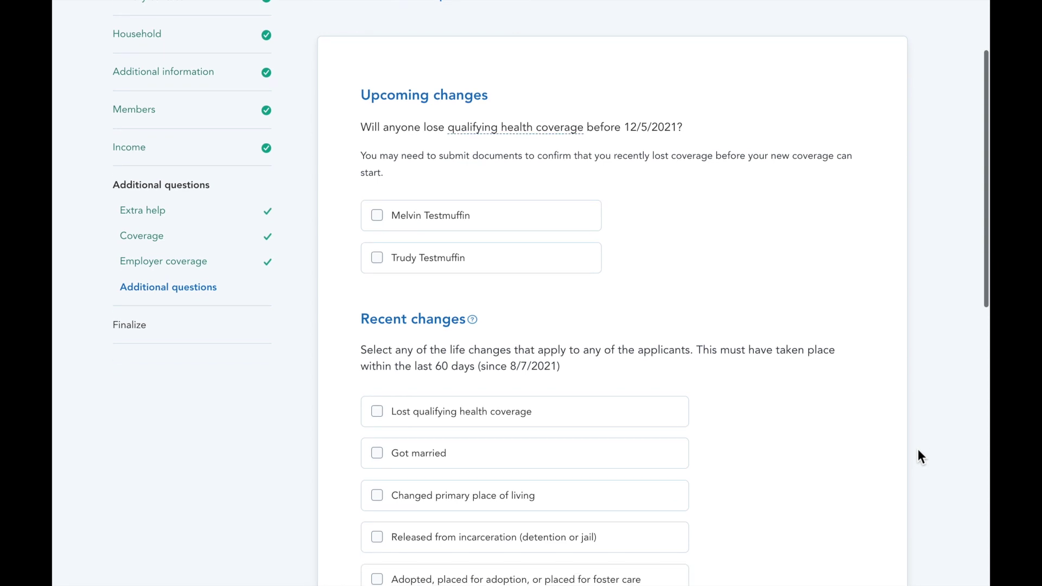
scroll(918, 450, "down", 1)
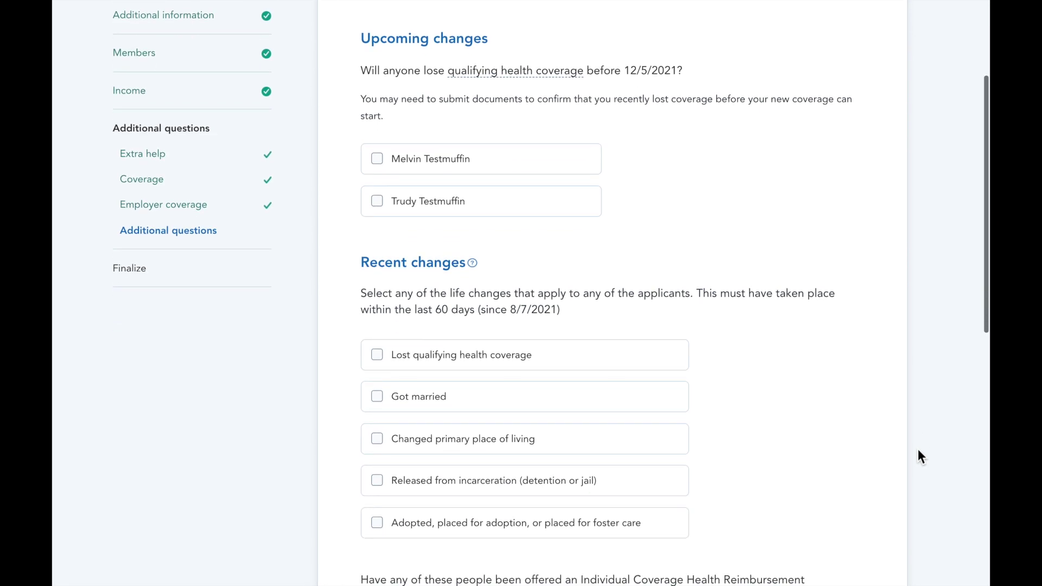
scroll(917, 450, "down", 3)
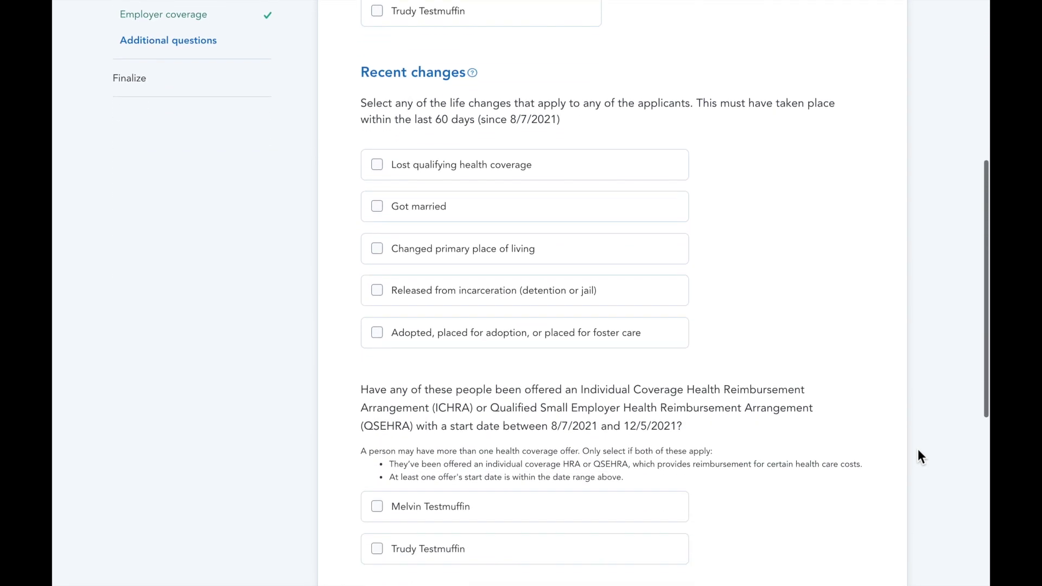
scroll(918, 451, "down", 1)
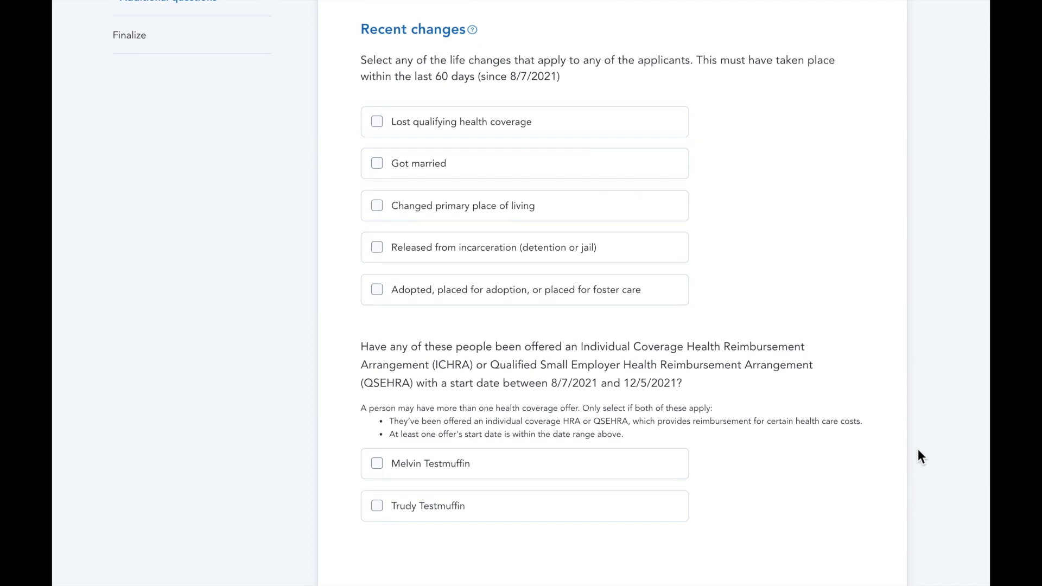
left_click(378, 211)
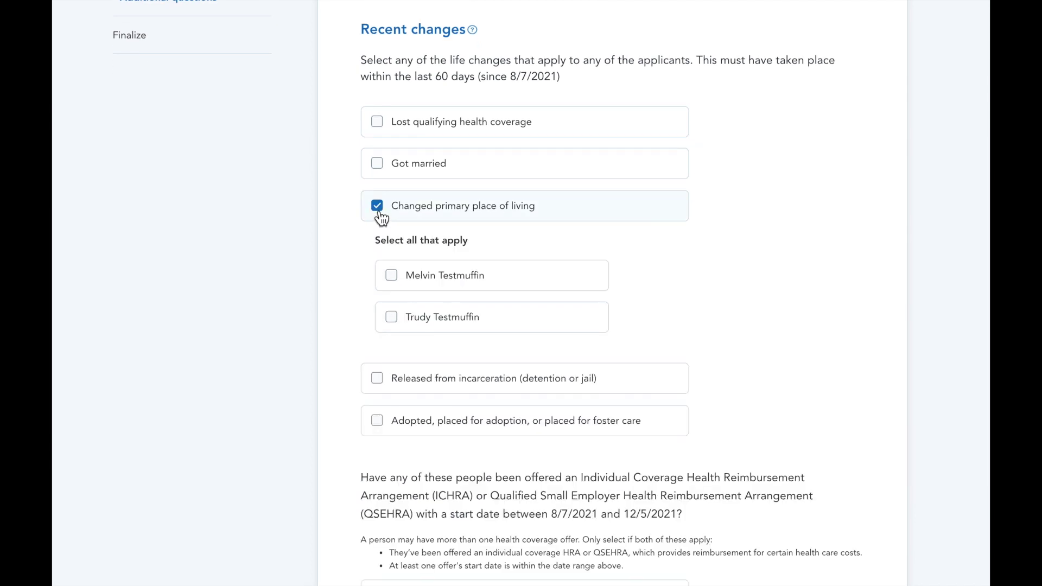
Record the first applicant's 10/01/2021 move from ZIP 53217, Milwaukee County, Wisconsin, with prior coverage
left_click(392, 276)
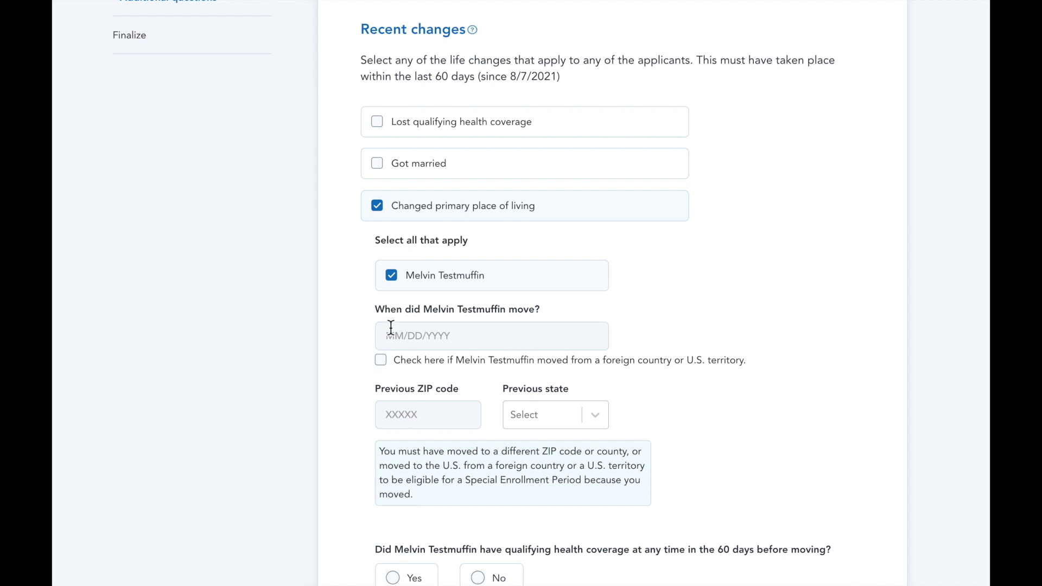
left_click(396, 337)
type("10/01/2")
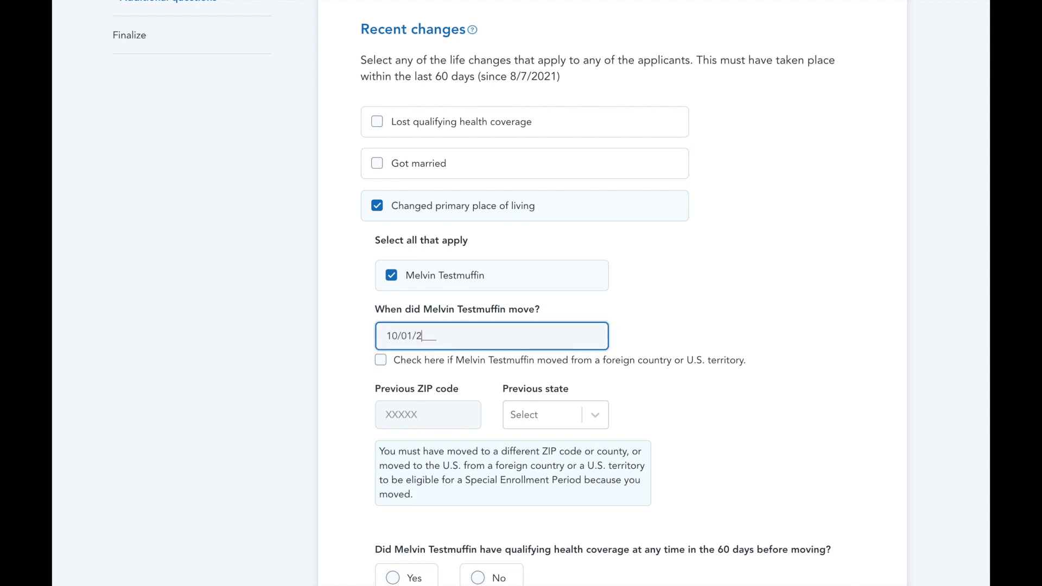
key("Tab")
key("Tab")
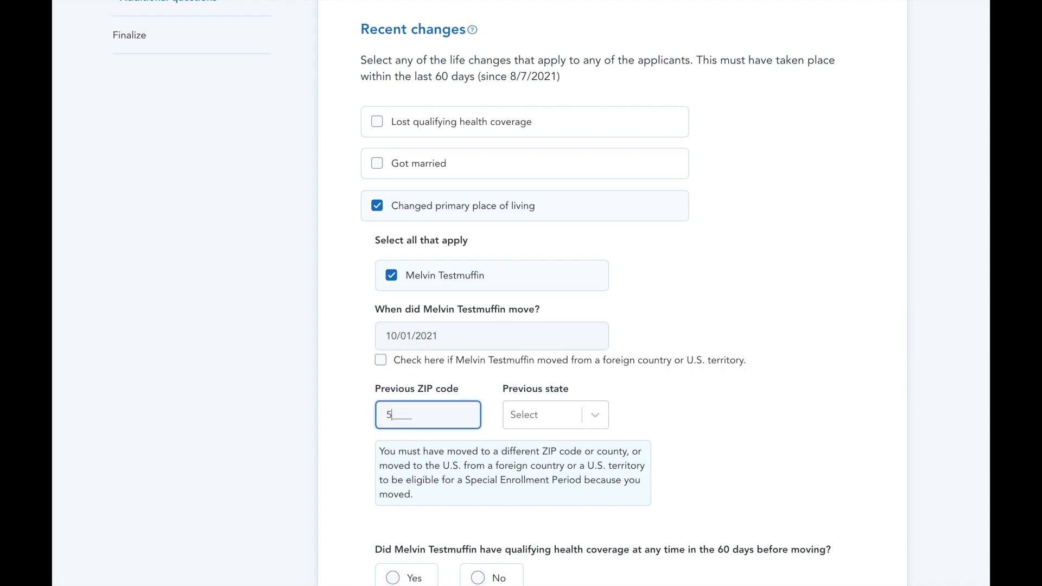
type("53217")
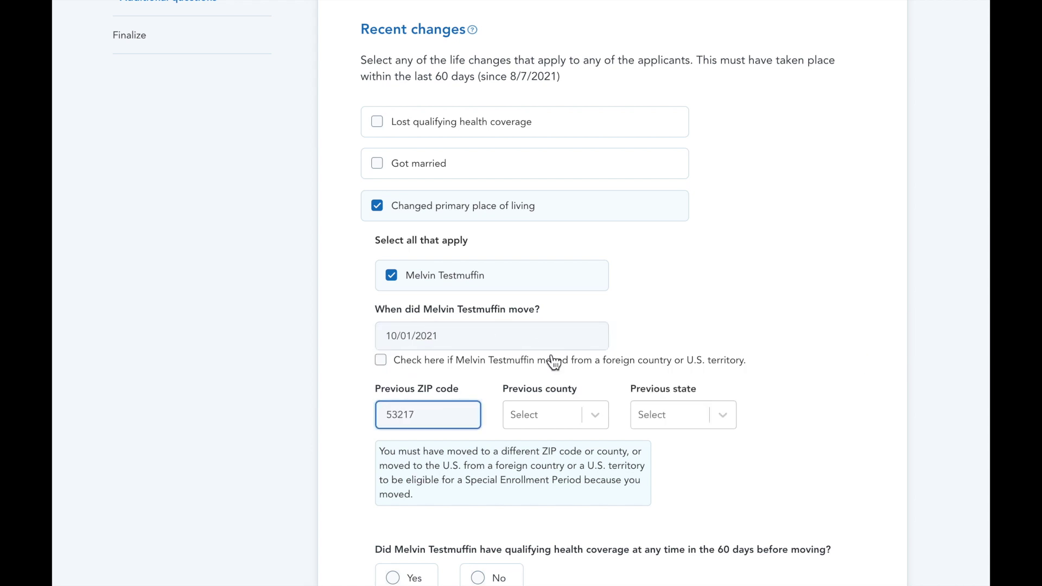
left_click(595, 414)
left_click(584, 456)
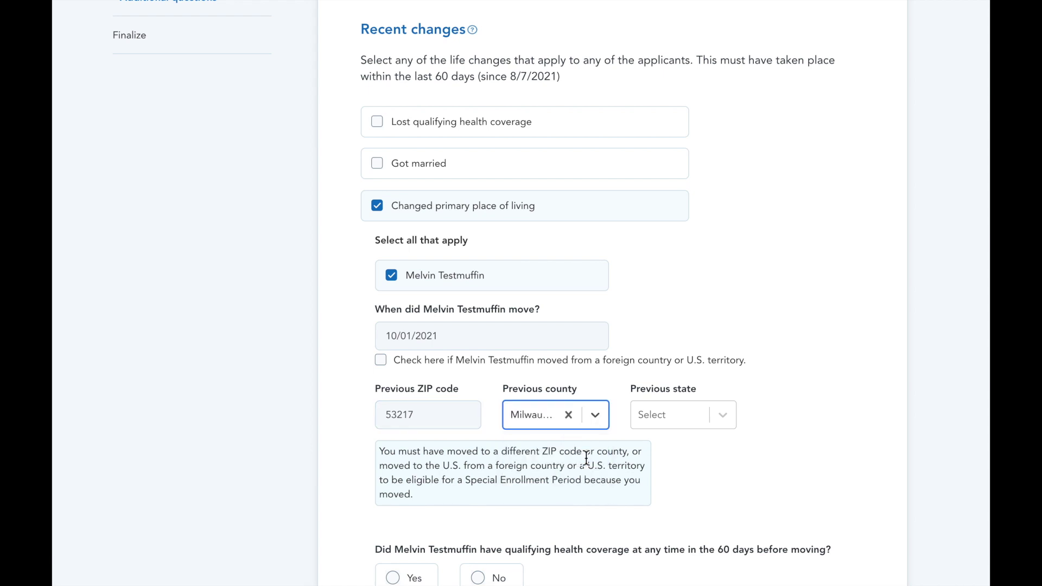
left_click(654, 418)
scroll(666, 487, "down", 15)
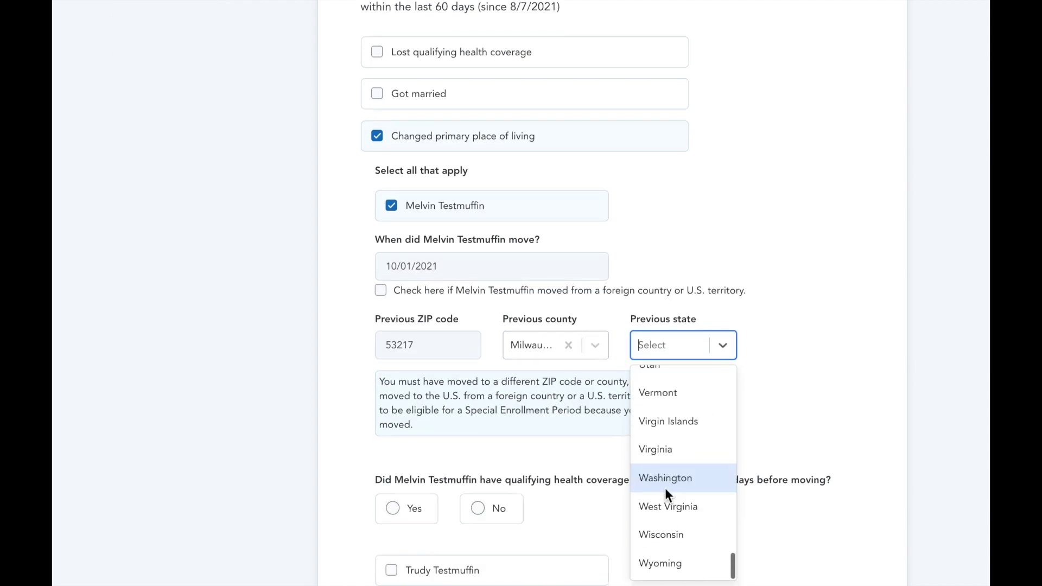
left_click(656, 538)
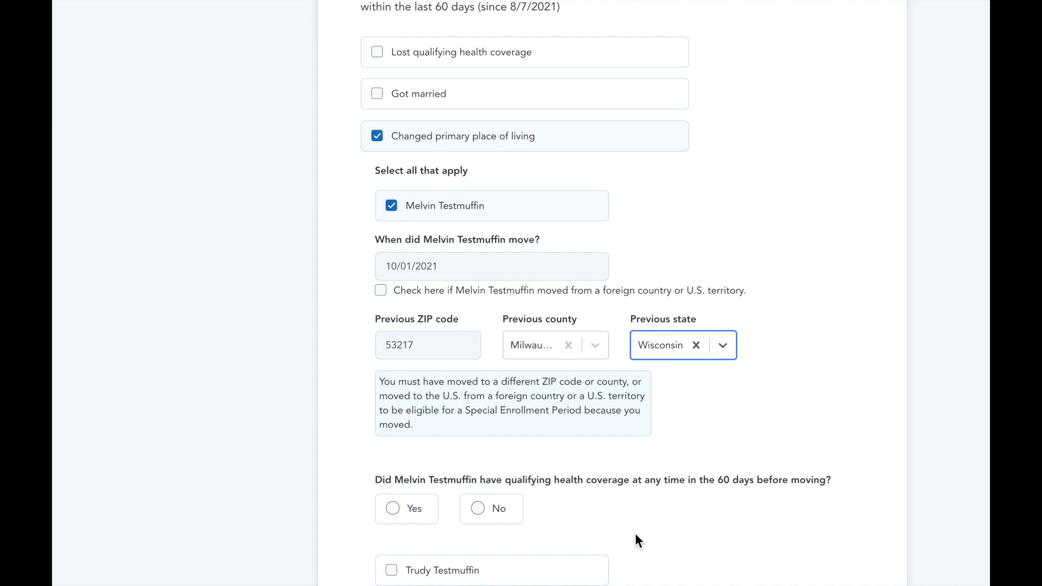
scroll(635, 533, "down", 2)
left_click(402, 434)
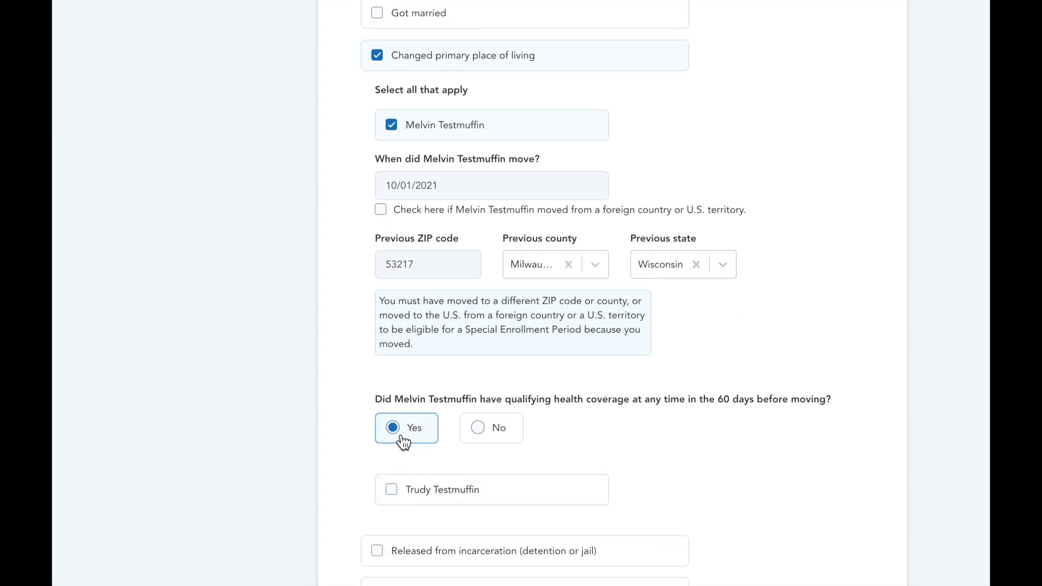
Record the second applicant's 10/01/2021 move from ZIP 53217, Milwaukee County, Wisconsin, with prior coverage
scroll(402, 437, "down", 1)
left_click(398, 455)
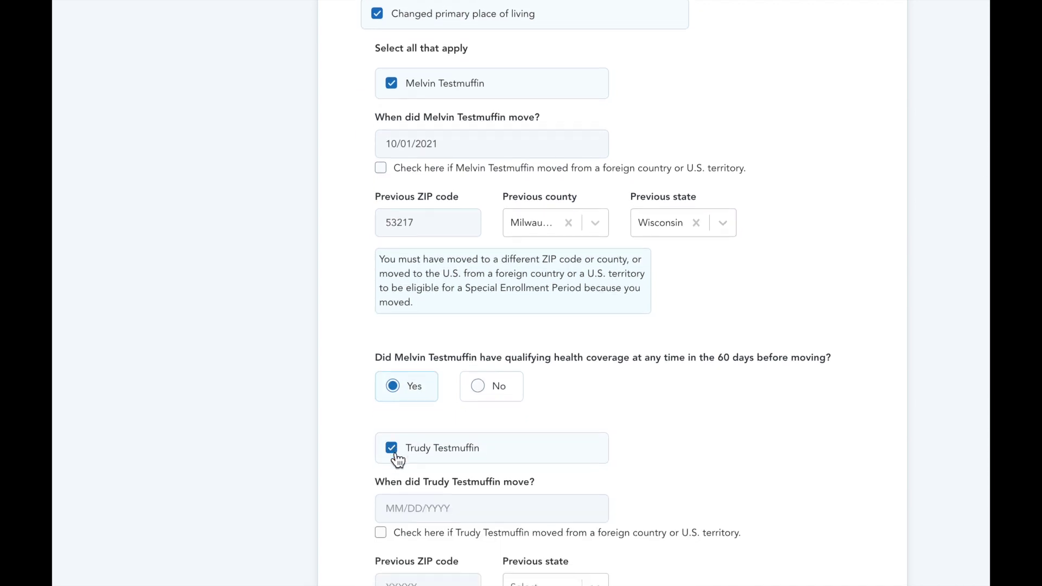
scroll(393, 463, "down", 1)
left_click(394, 472)
type("1")
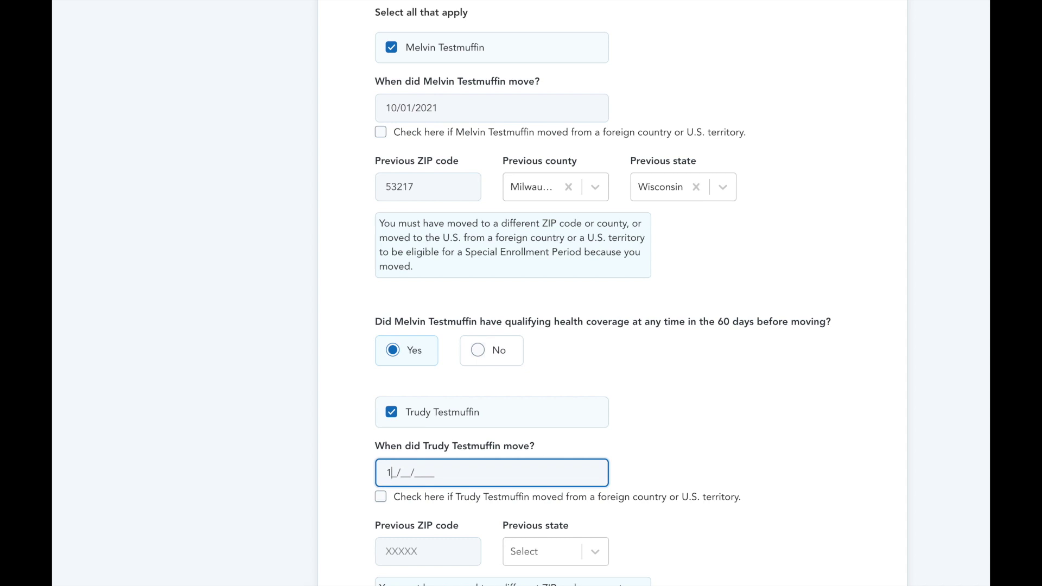
type("0/01/2021")
scroll(393, 471, "down", 2)
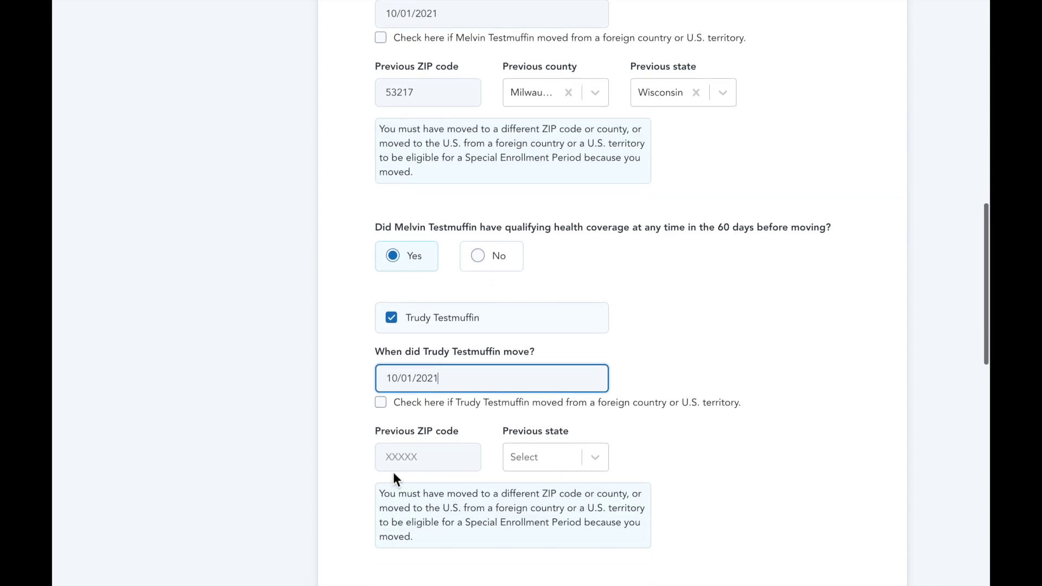
left_click(393, 466)
type("53217")
left_click(577, 457)
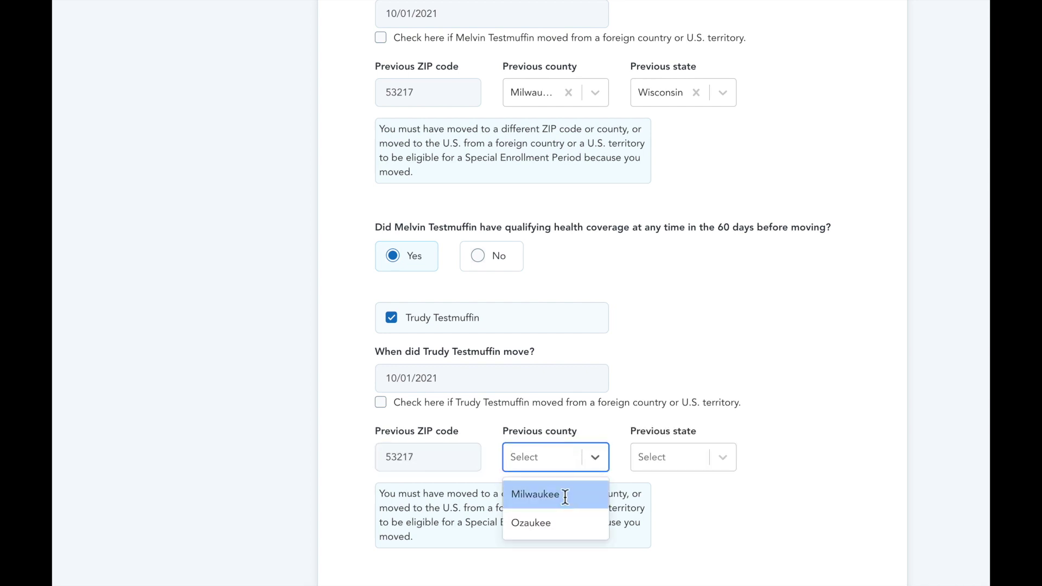
left_click(543, 493)
left_click(685, 457)
scroll(685, 451, "down", 10)
left_click(665, 535)
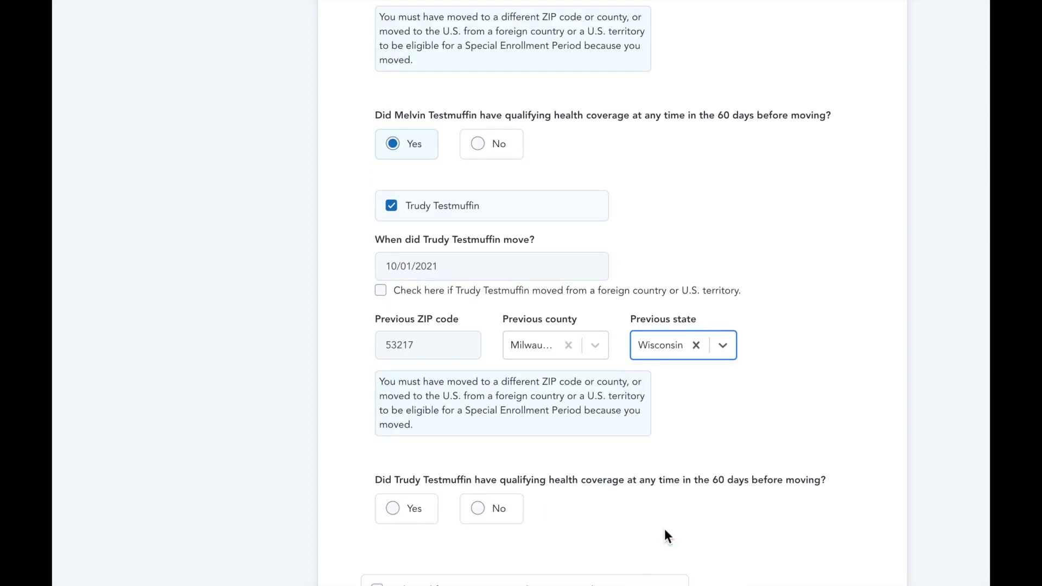
scroll(659, 534, "down", 4)
left_click(384, 328)
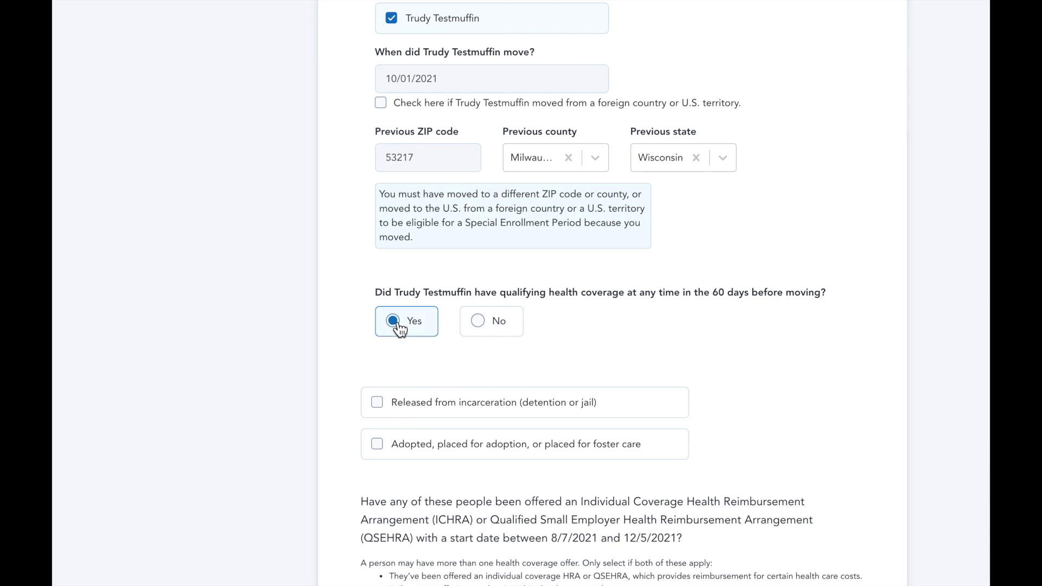
Submit the life-change answers to reach the final review
scroll(395, 330, "down", 3)
scroll(400, 329, "down", 1)
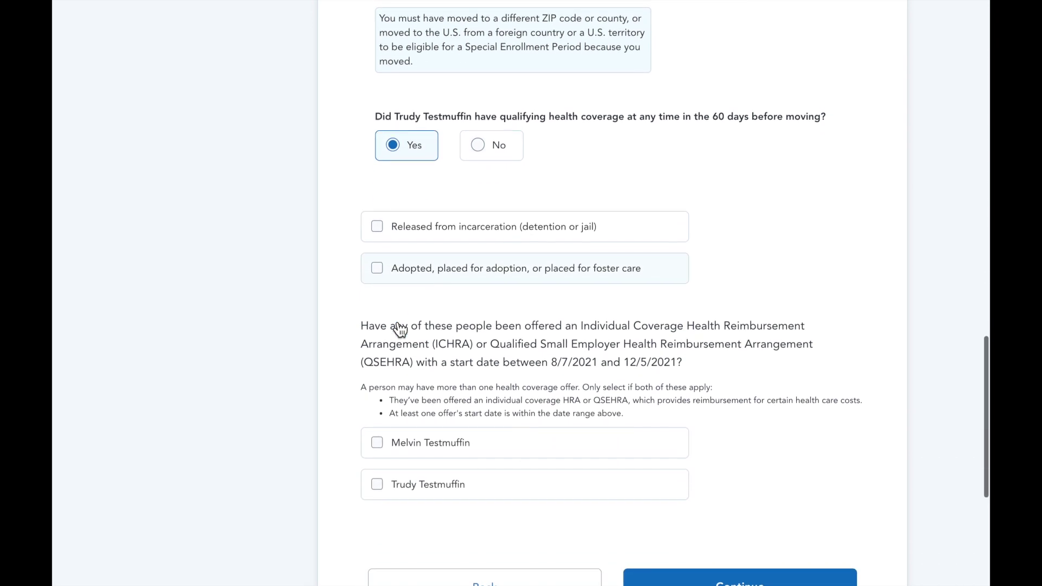
scroll(400, 329, "down", 2)
scroll(399, 329, "down", 1)
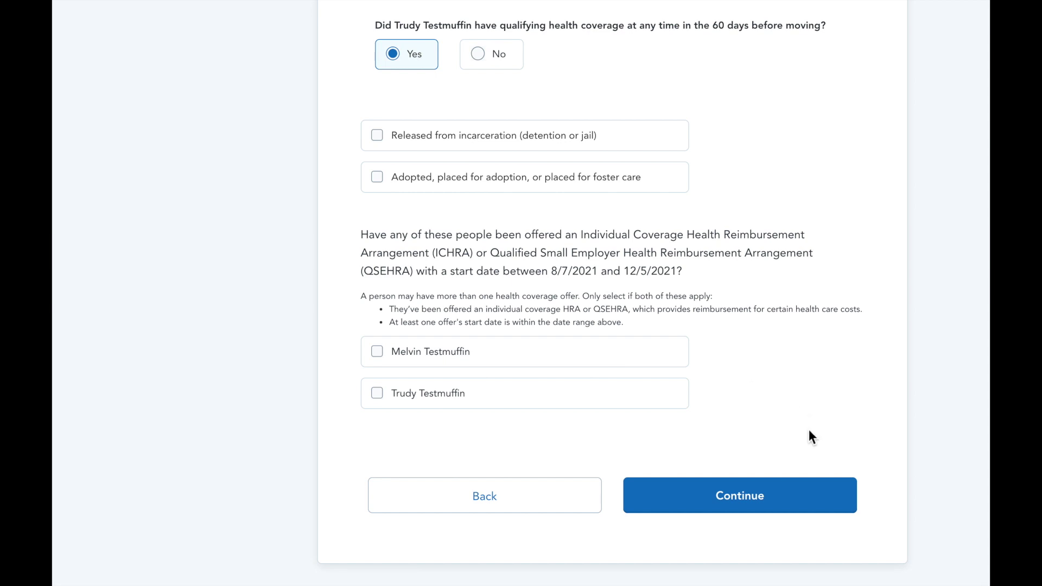
left_click(804, 503)
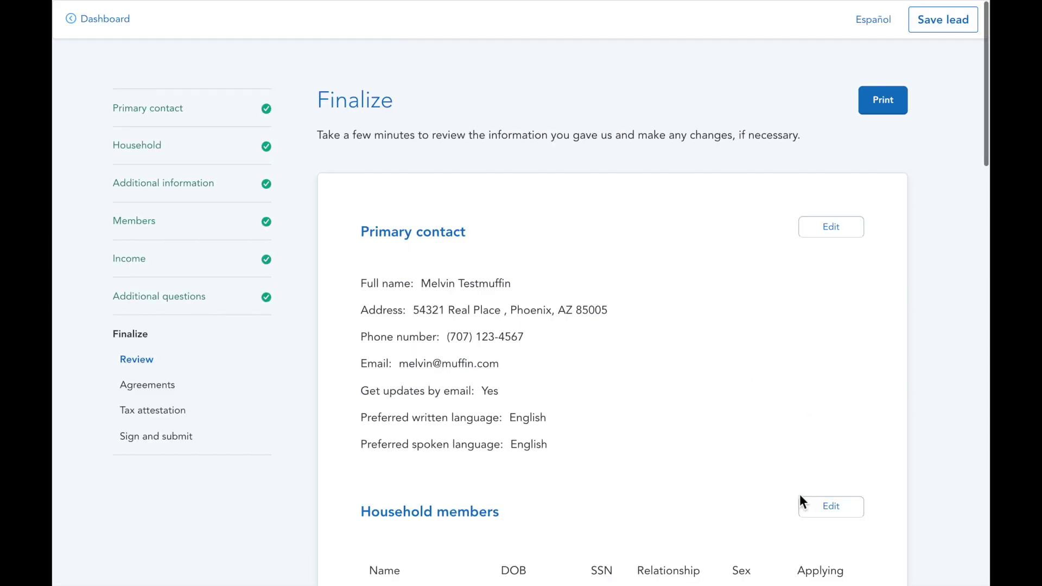
Check every section of the Finalize Review page and confirm the review
scroll(922, 496, "down", 3)
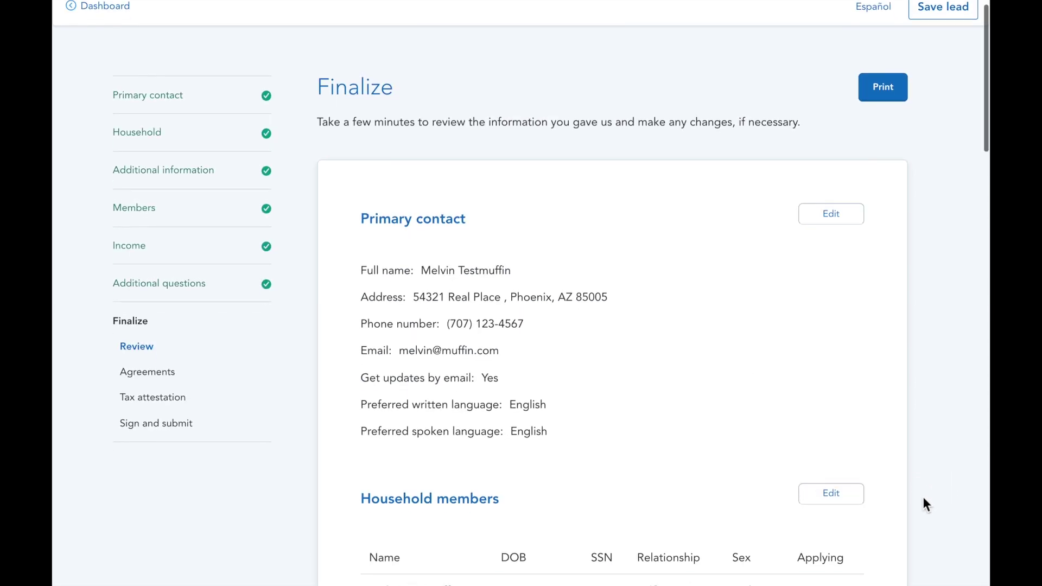
scroll(922, 498, "down", 5)
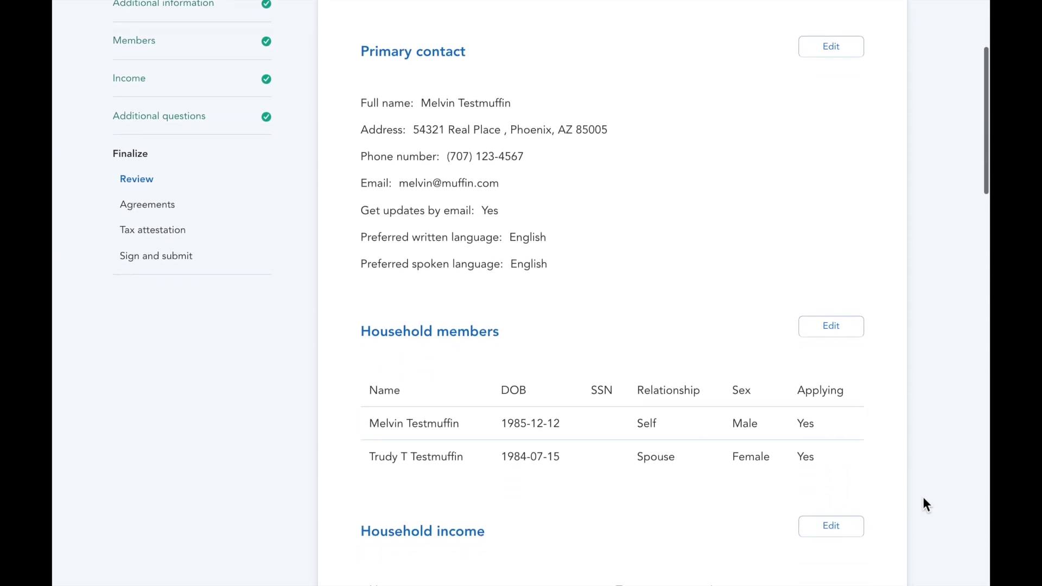
scroll(923, 498, "down", 4)
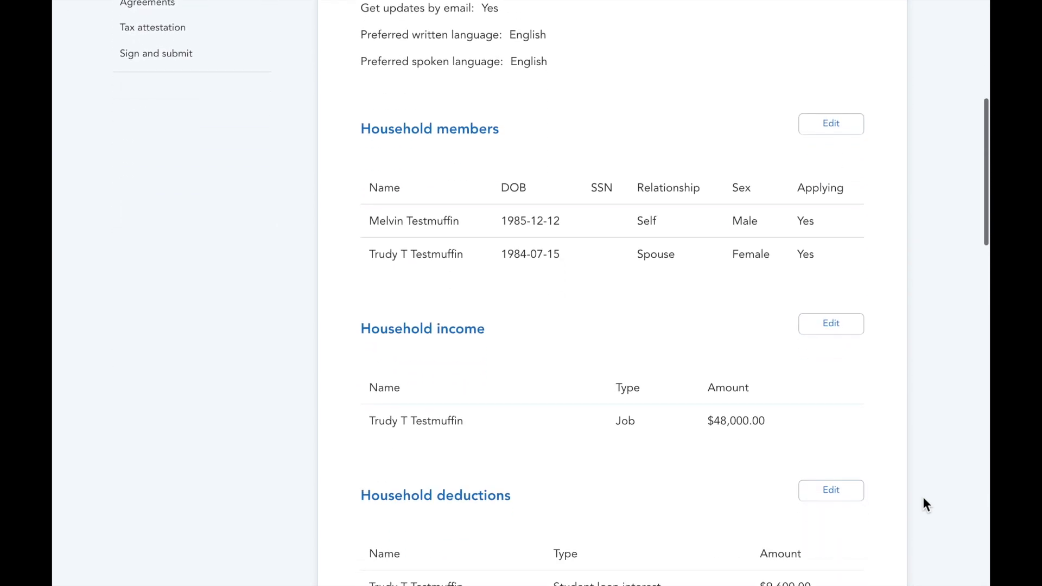
scroll(923, 498, "down", 3)
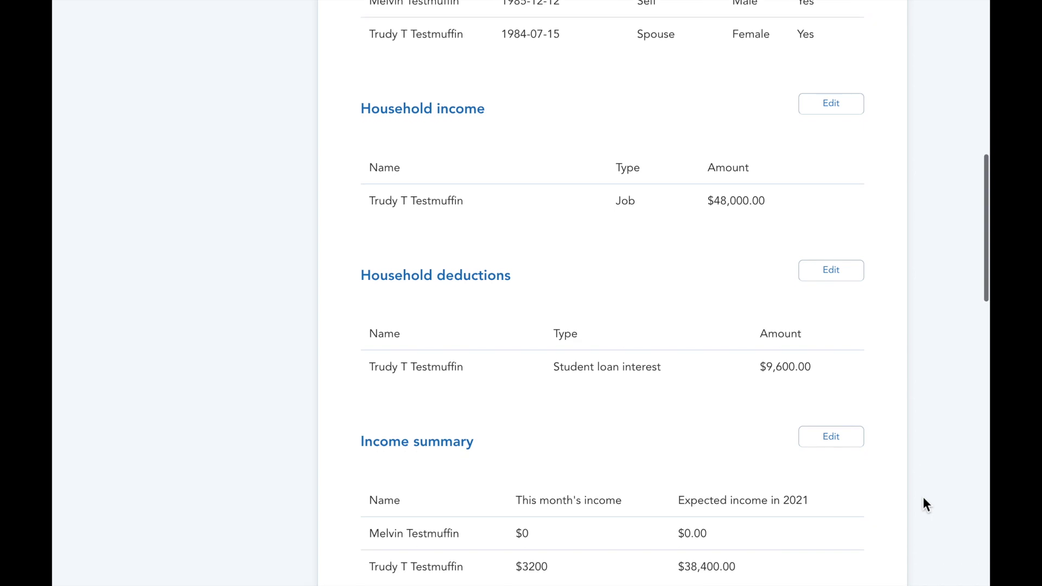
scroll(923, 498, "down", 2)
scroll(922, 498, "down", 4)
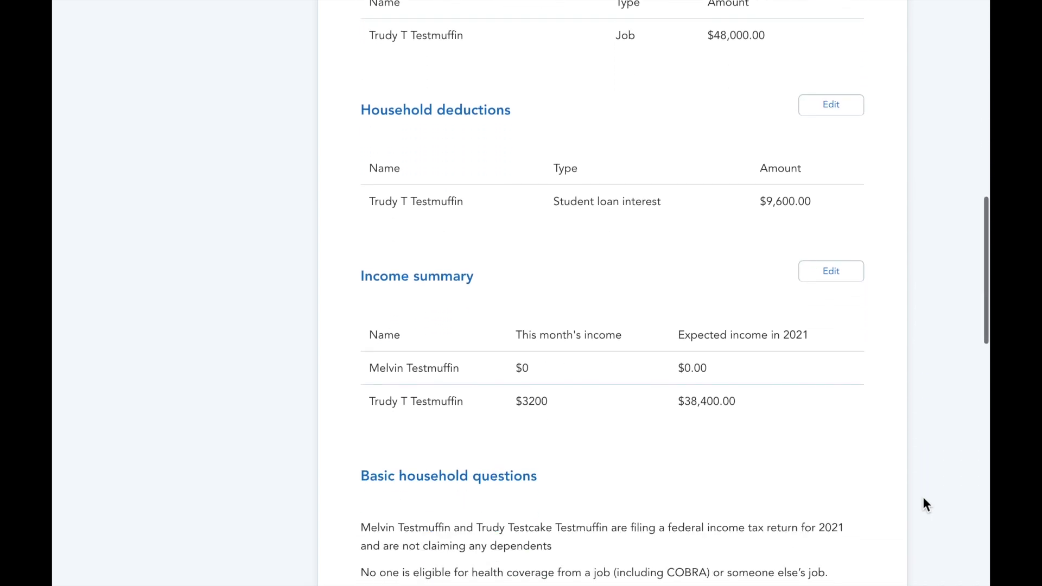
scroll(922, 498, "down", 5)
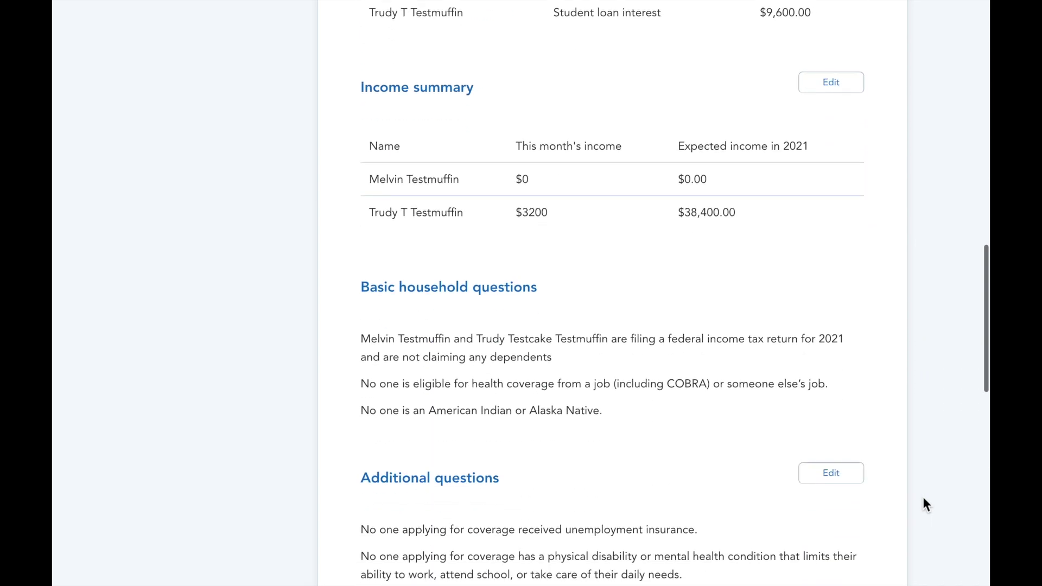
scroll(922, 498, "down", 5)
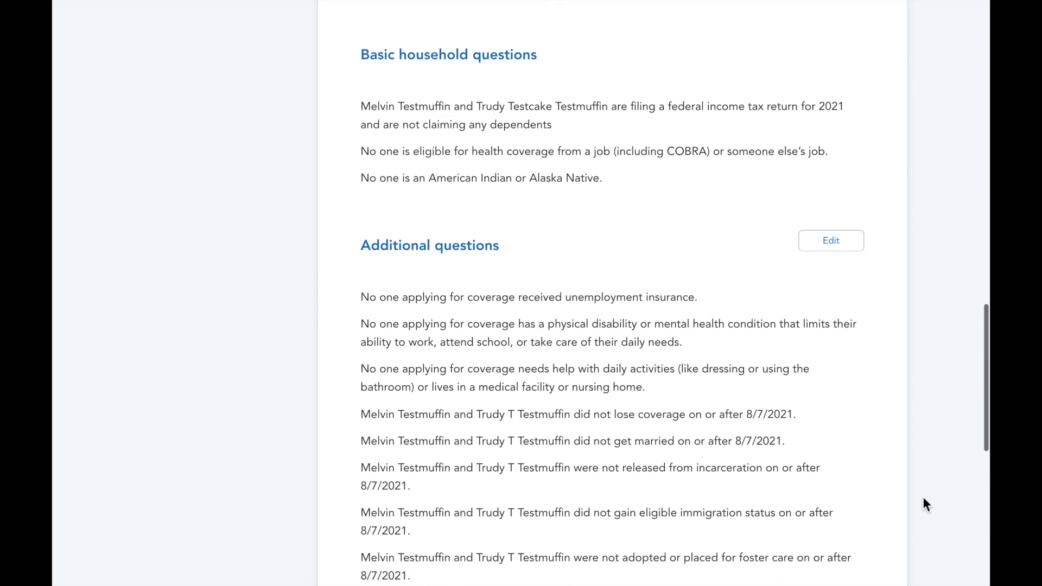
scroll(922, 498, "down", 1)
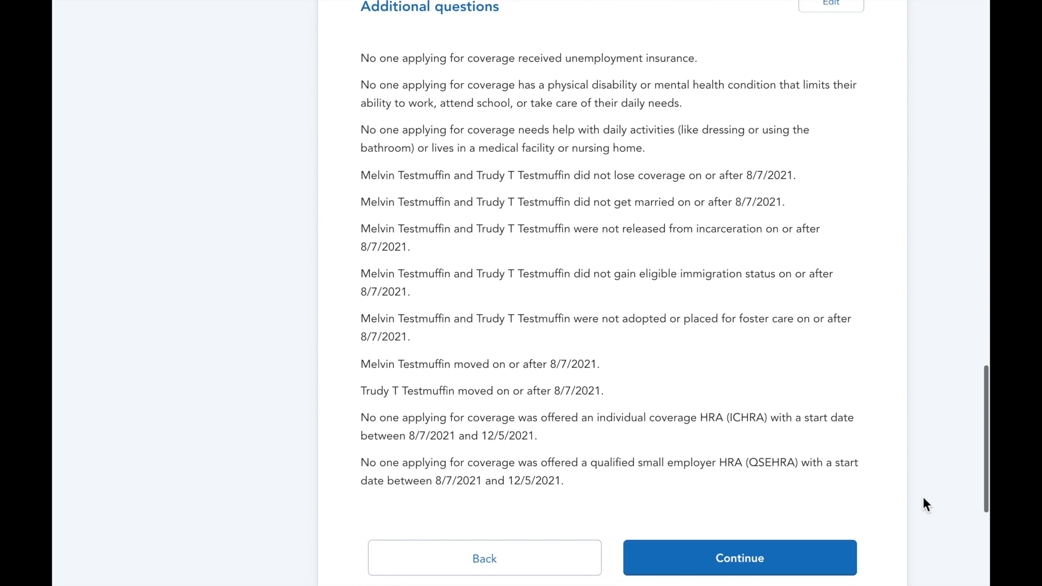
scroll(923, 498, "down", 2)
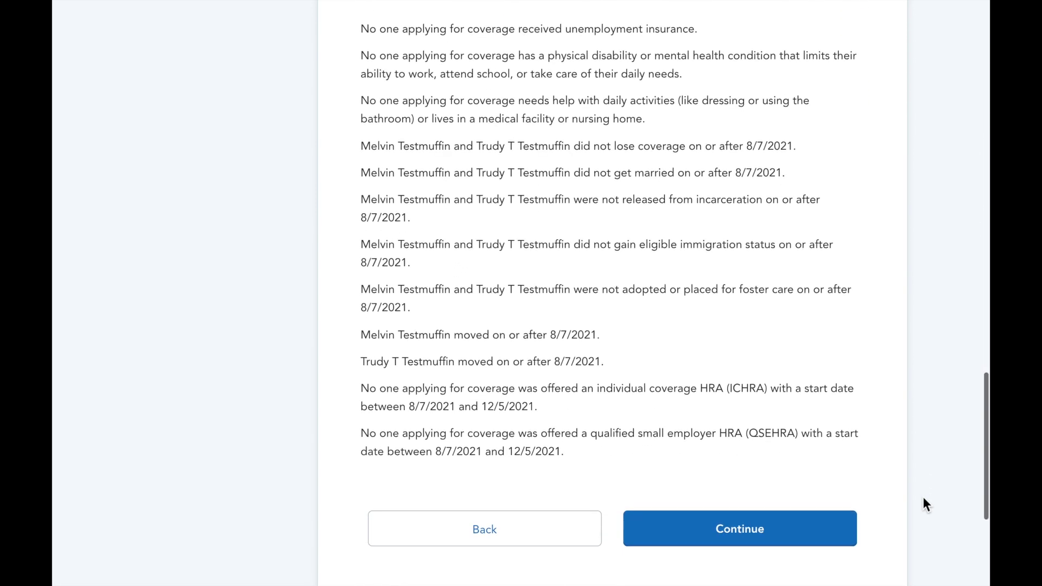
left_click(811, 536)
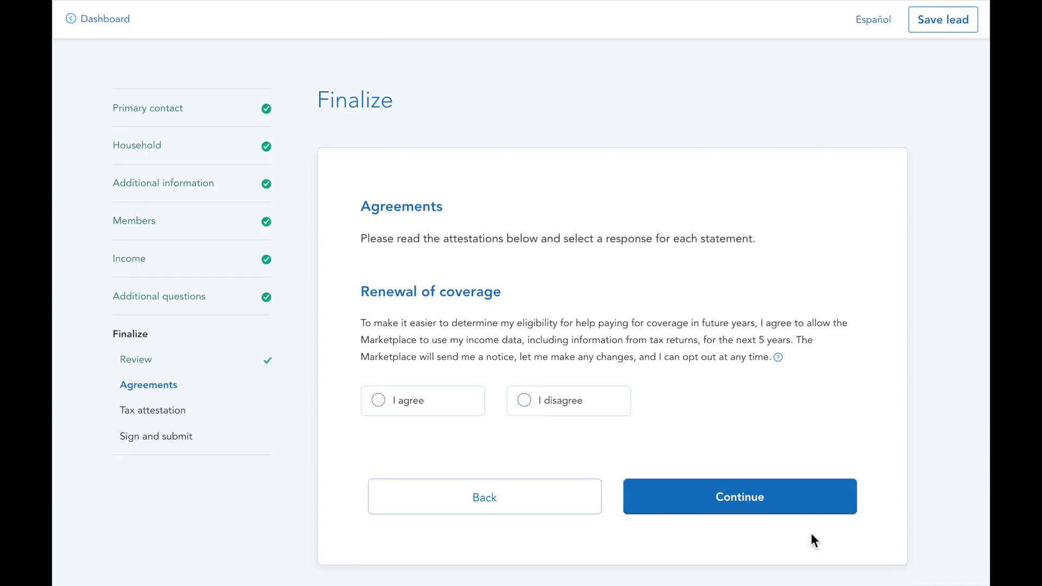
Agree to renewal using income data and answer Yes to both tax attestation statements
left_click(458, 405)
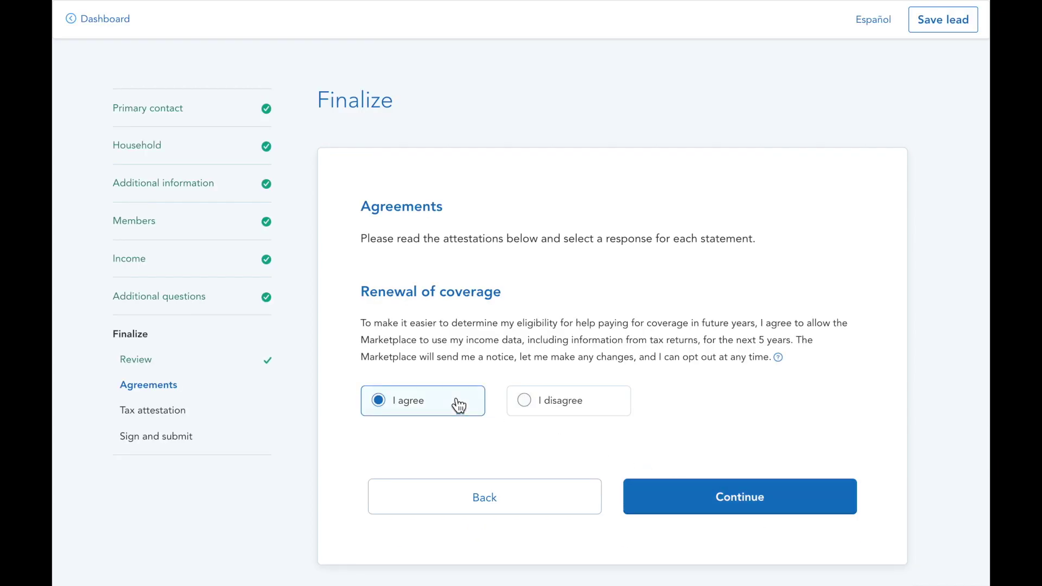
left_click(681, 491)
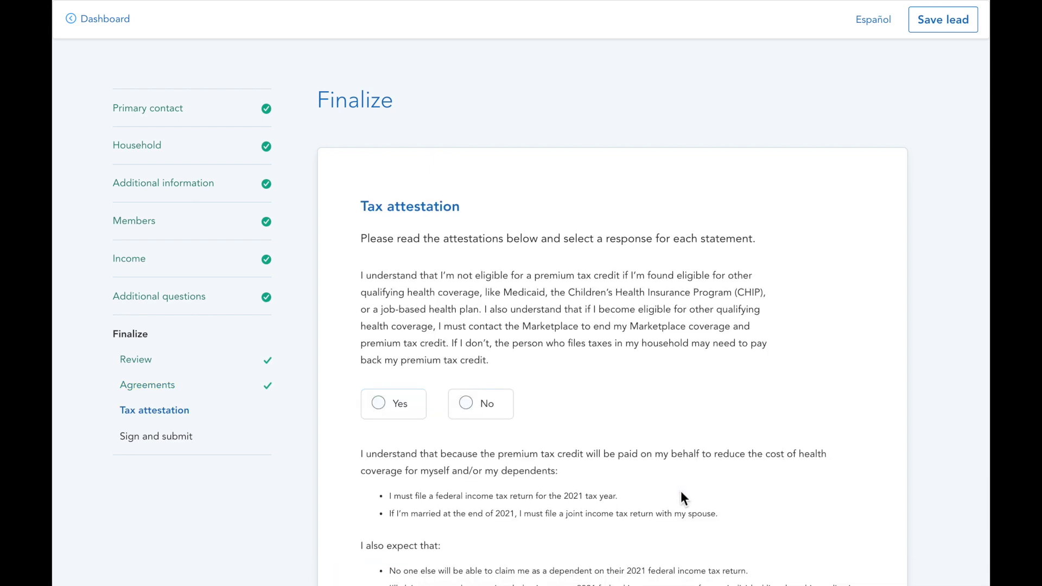
left_click(397, 413)
scroll(398, 417, "down", 3)
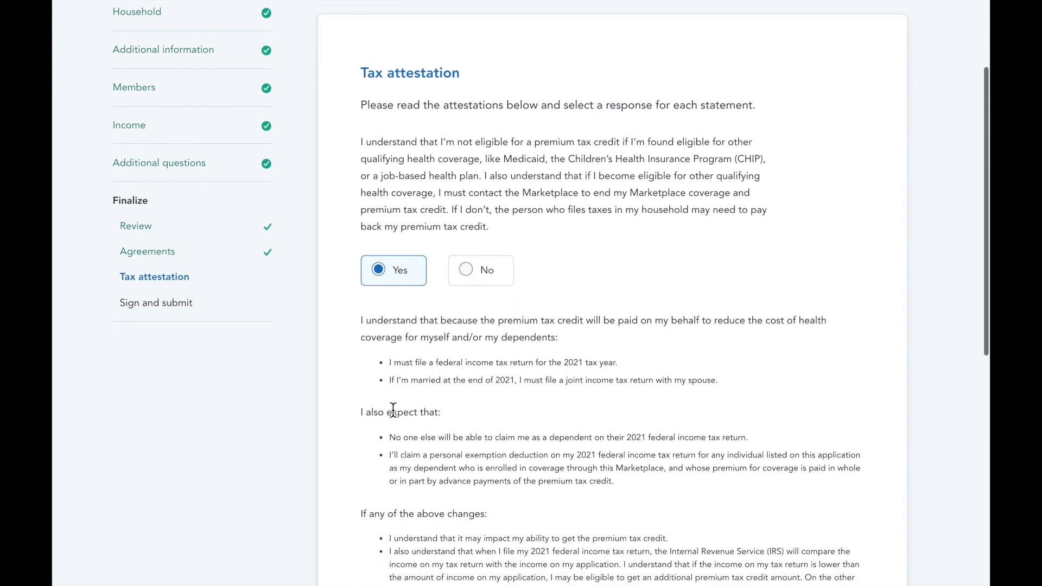
scroll(396, 415, "down", 5)
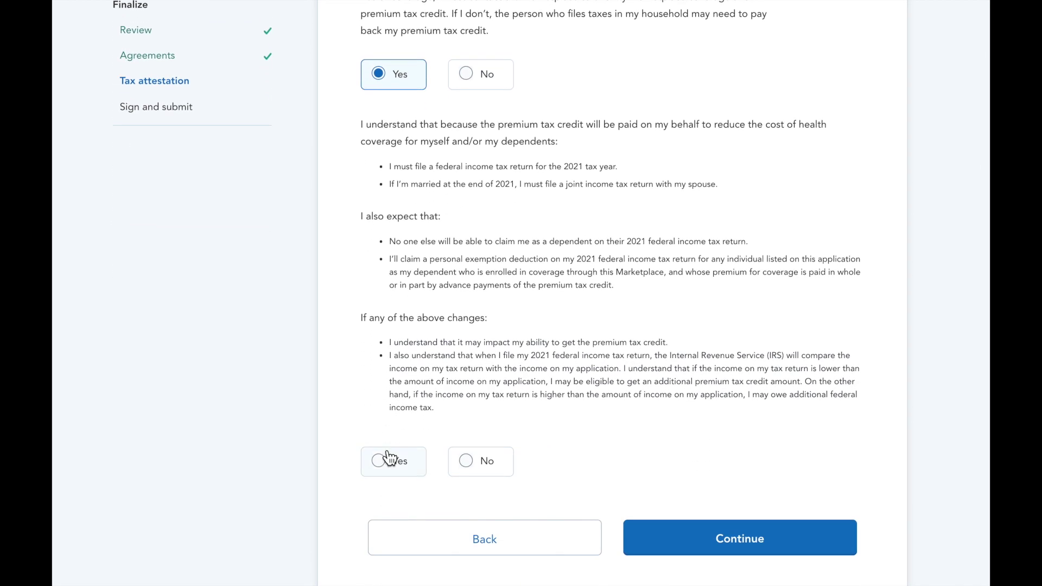
left_click(381, 460)
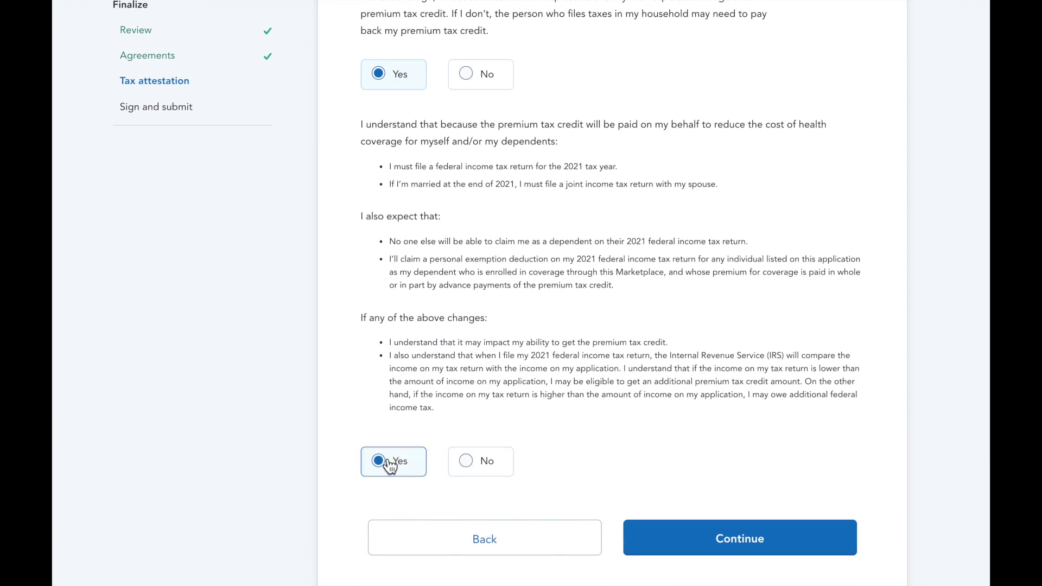
left_click(675, 538)
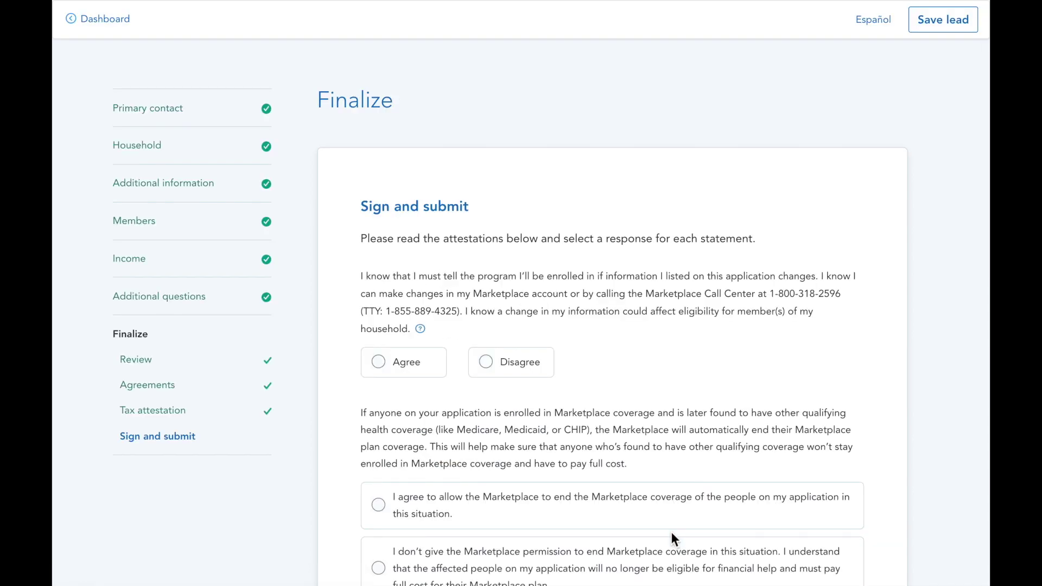
Agree to all statements, allow ending coverage, sign with the applicant's full name, and submit
left_click(387, 368)
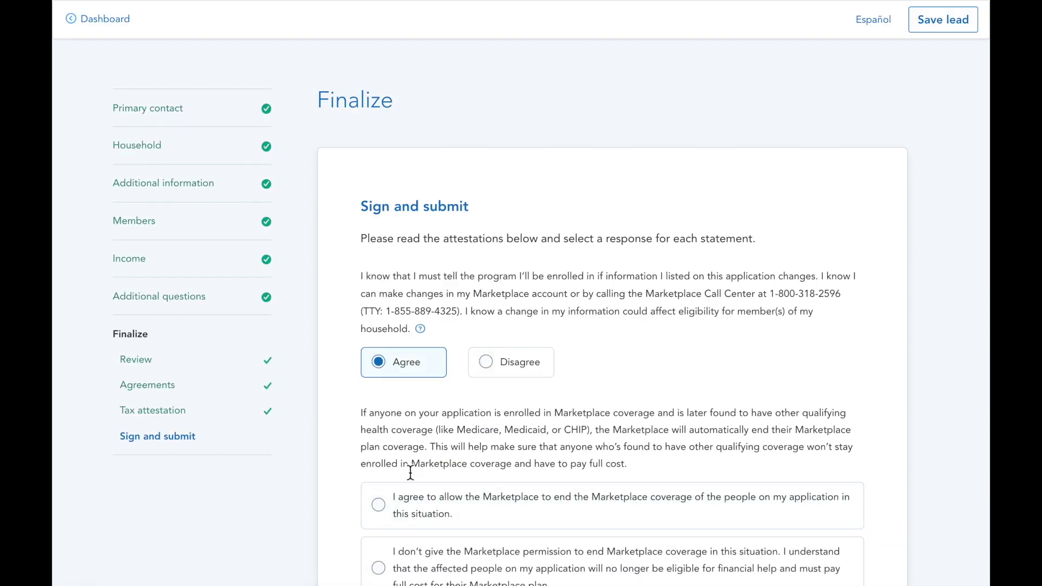
scroll(409, 470, "down", 3)
left_click(380, 357)
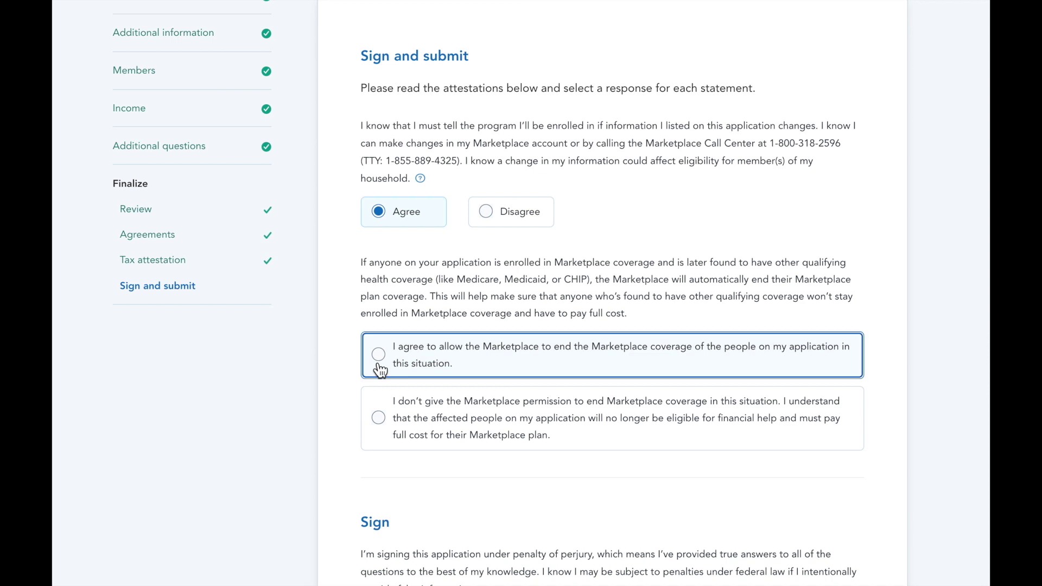
scroll(392, 459, "down", 2)
scroll(395, 465, "down", 2)
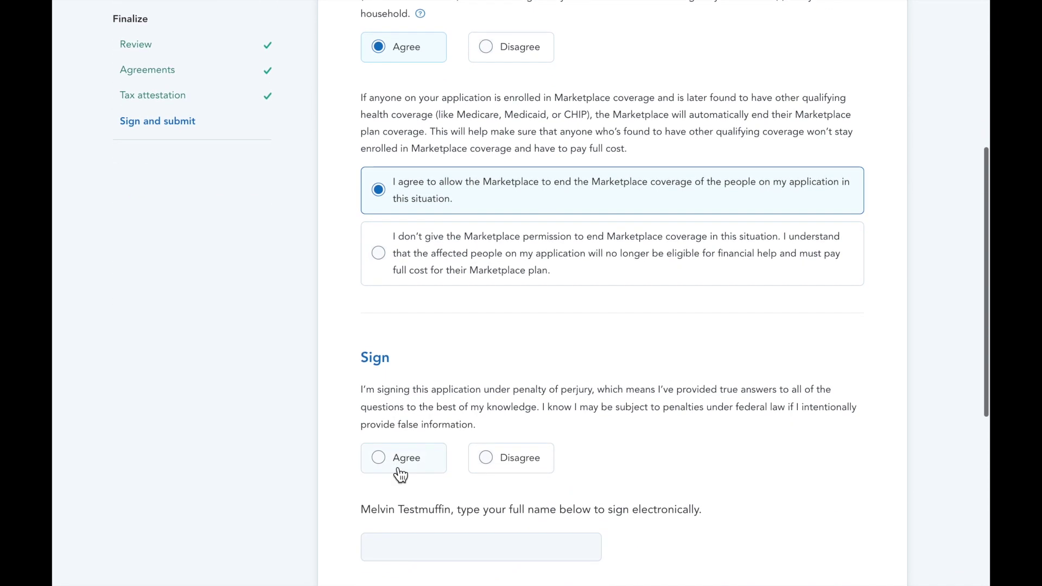
left_click(396, 472)
scroll(396, 472, "down", 1)
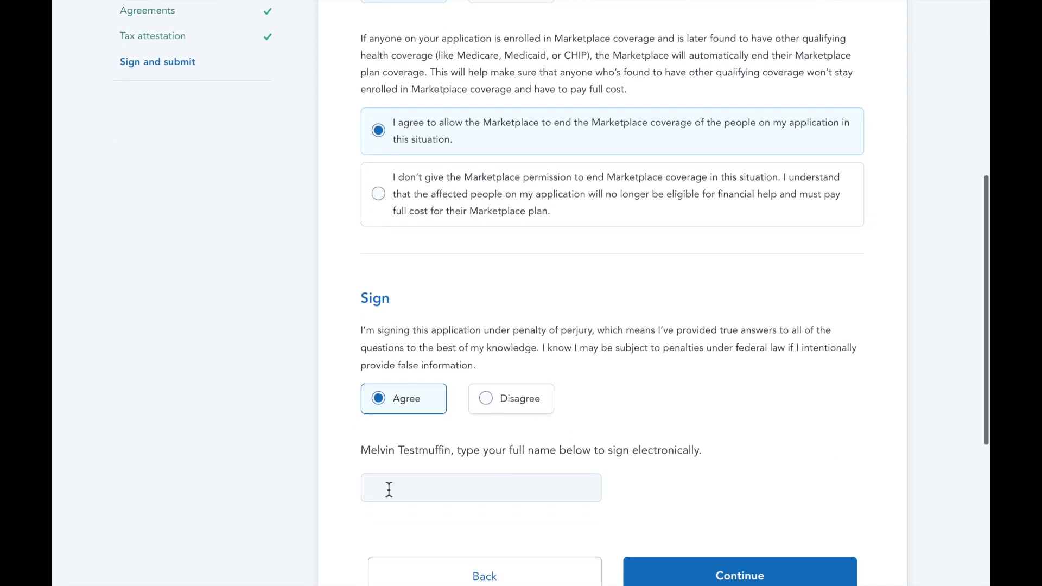
left_click(388, 489)
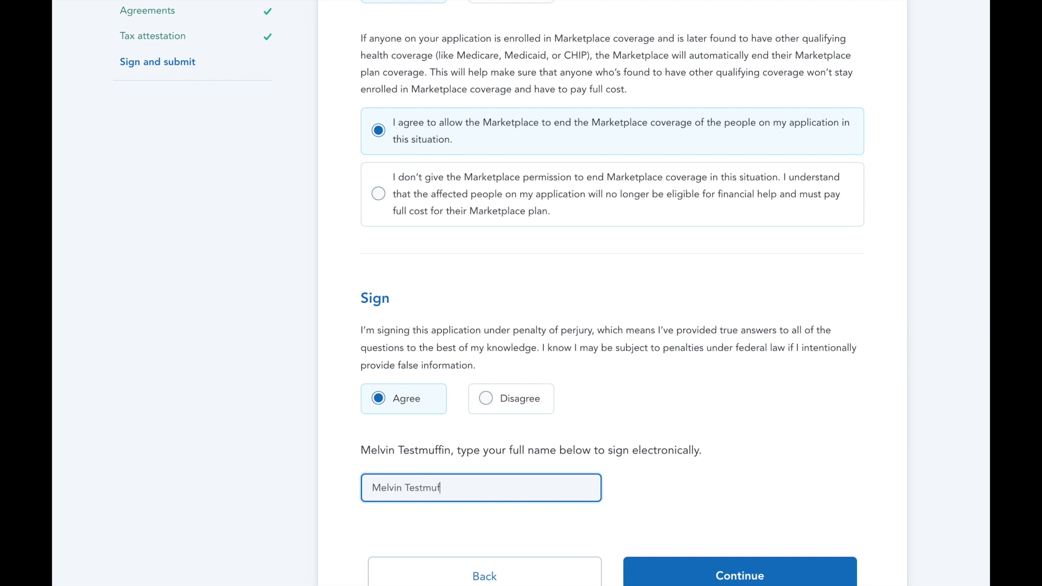
scroll(623, 537, "down", 1)
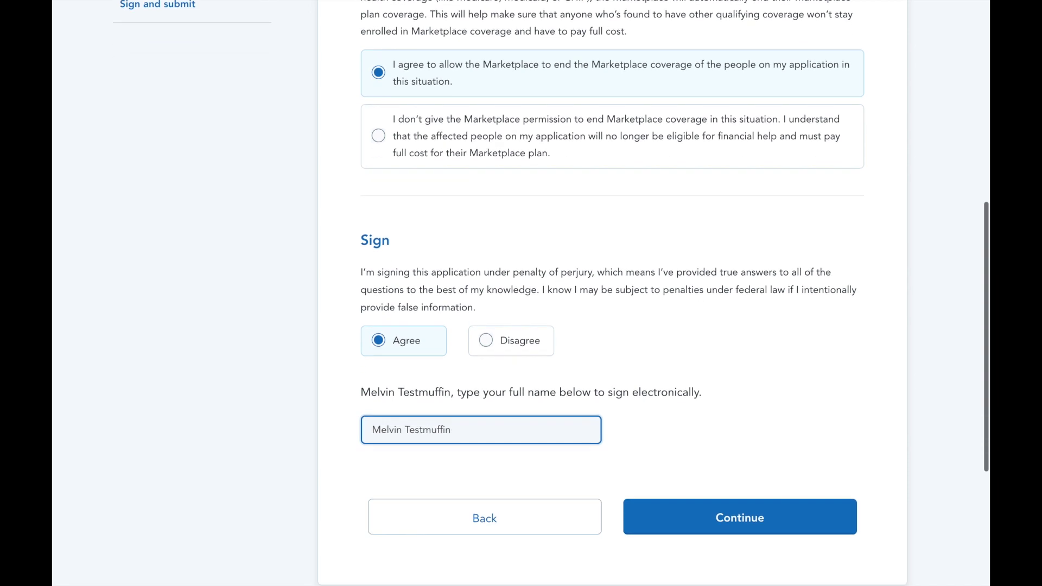
left_click(674, 532)
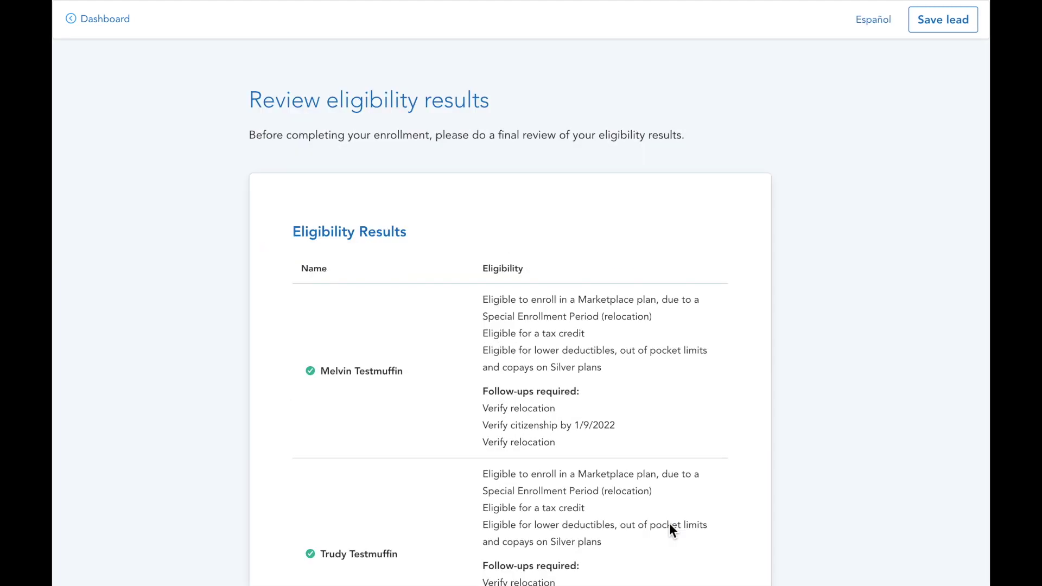
Download the eligibility letter, then choose to shop multiple plans for the household
scroll(669, 524, "down", 4)
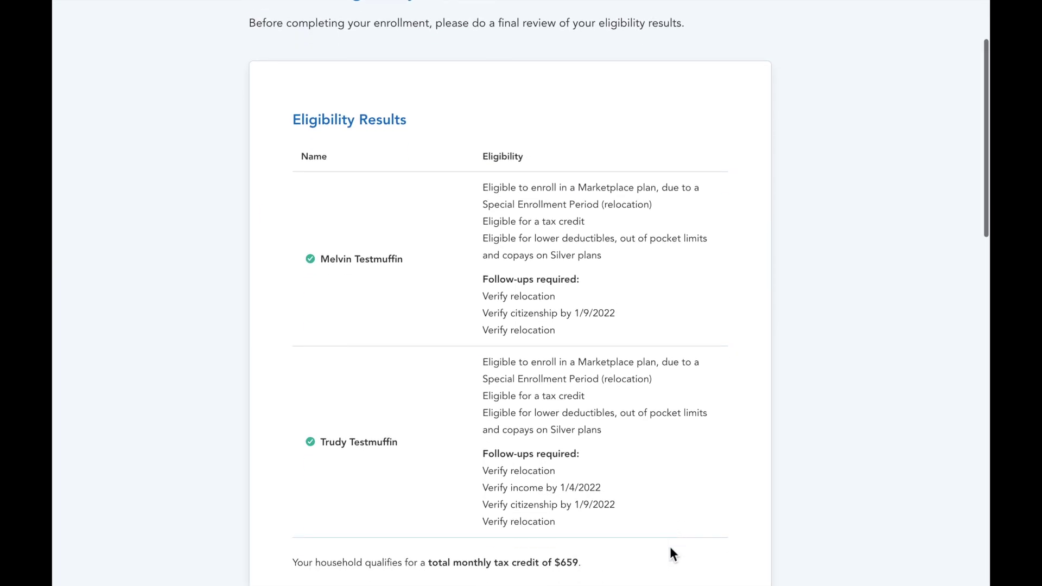
scroll(671, 556, "down", 2)
scroll(671, 556, "down", 2)
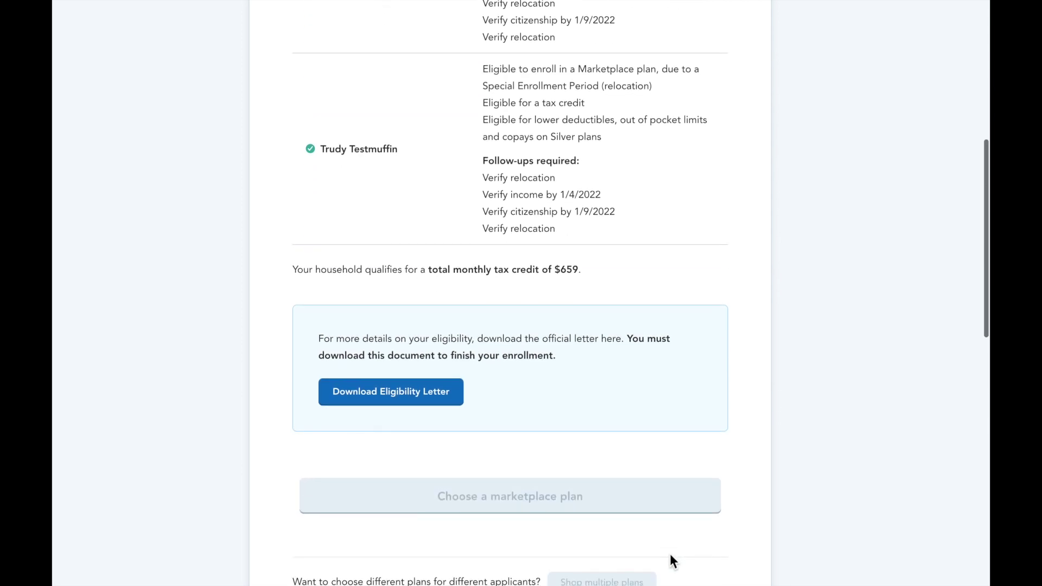
scroll(669, 553, "down", 2)
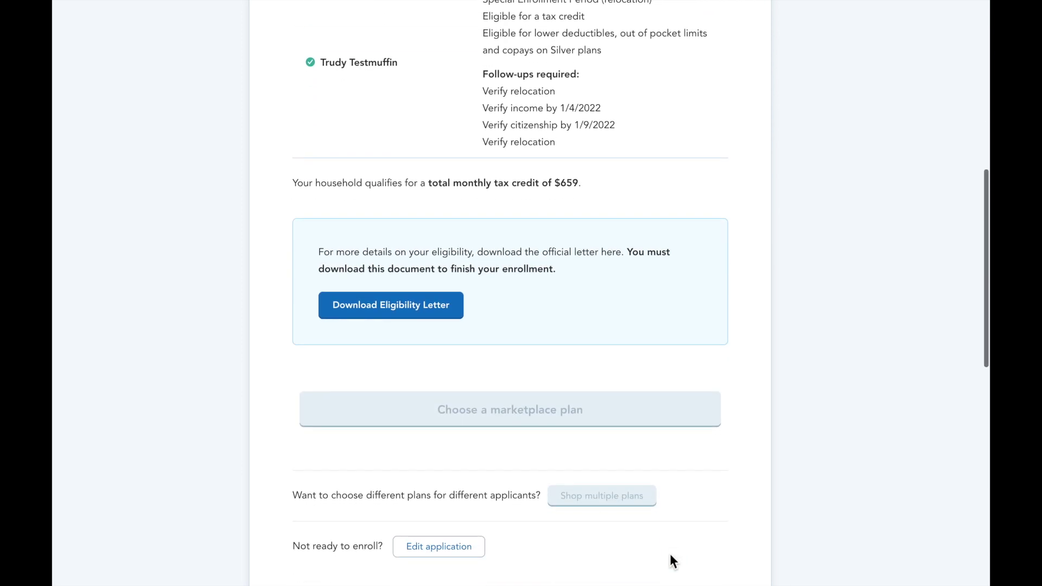
left_click(387, 315)
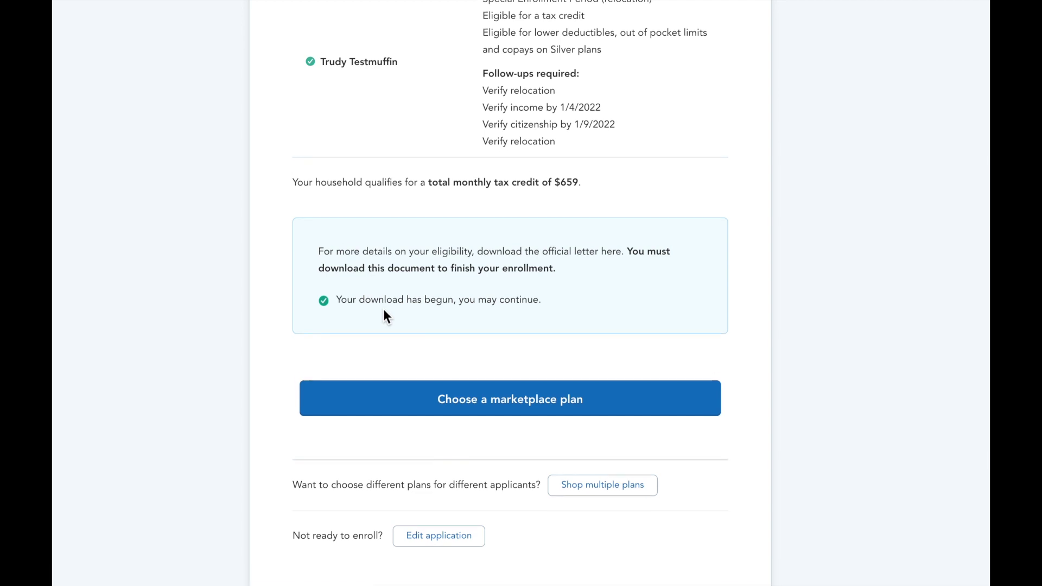
scroll(383, 308, "down", 2)
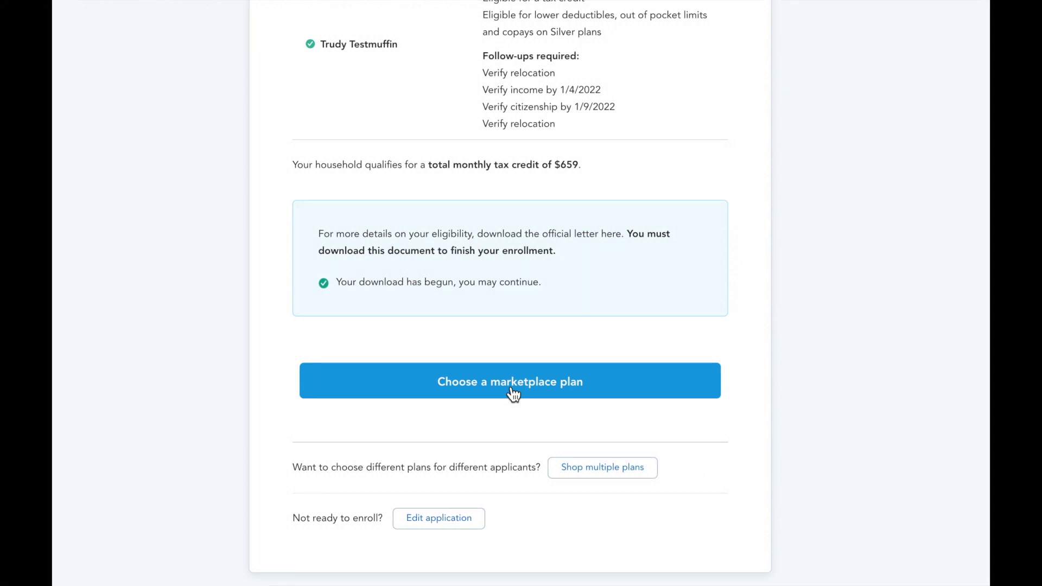
left_click(594, 479)
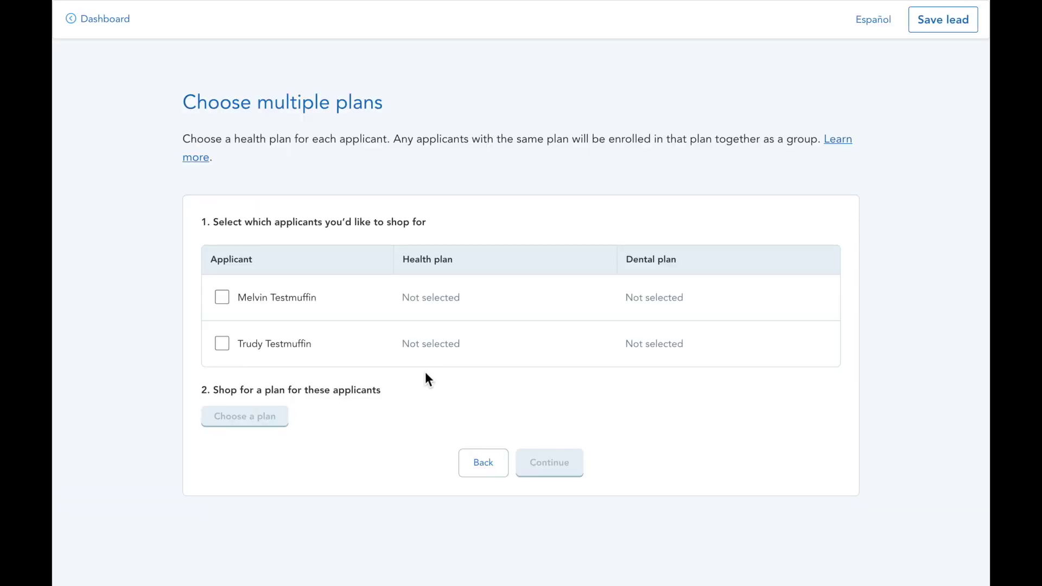
Select Blue AdvanceHealth Bronze and the Cigna dental plan for the first applicant
left_click(274, 304)
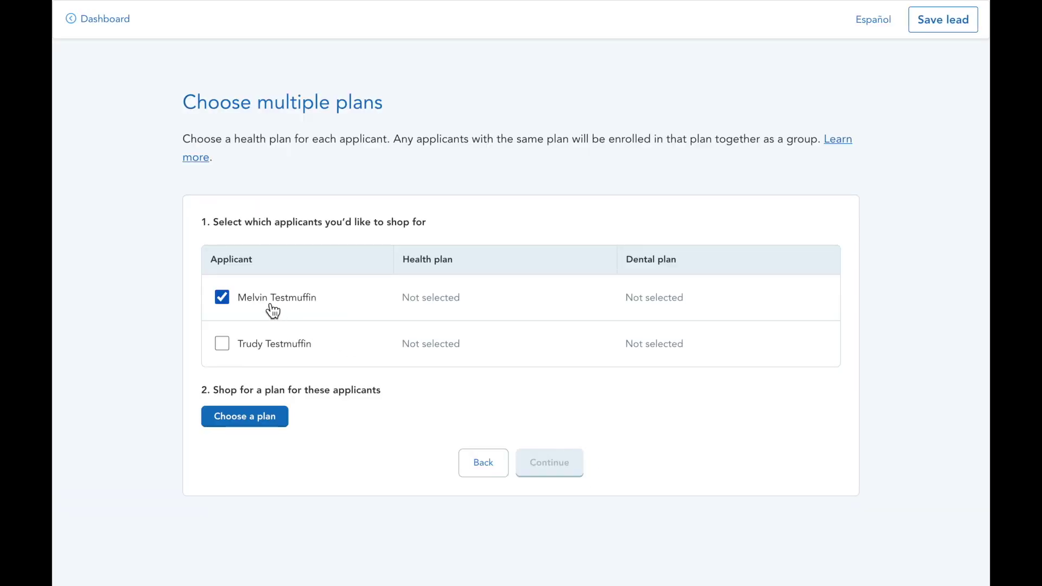
left_click(275, 429)
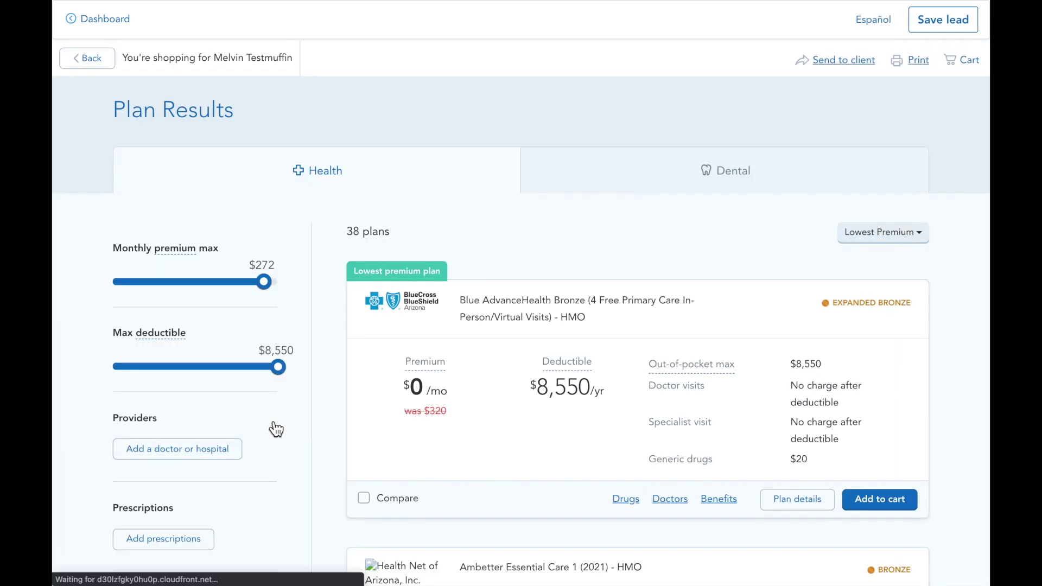
left_click(876, 498)
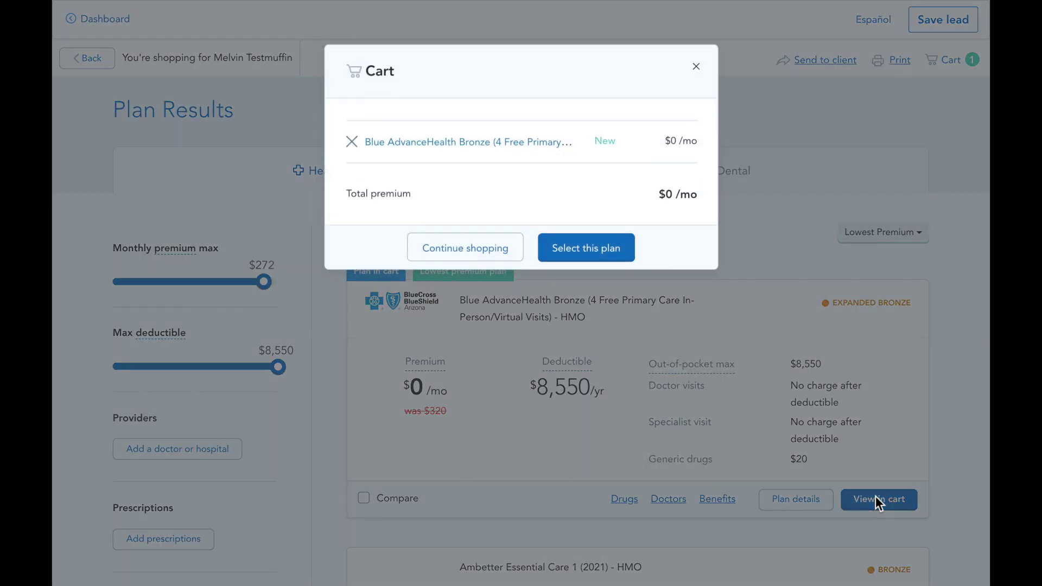
left_click(488, 250)
left_click(674, 190)
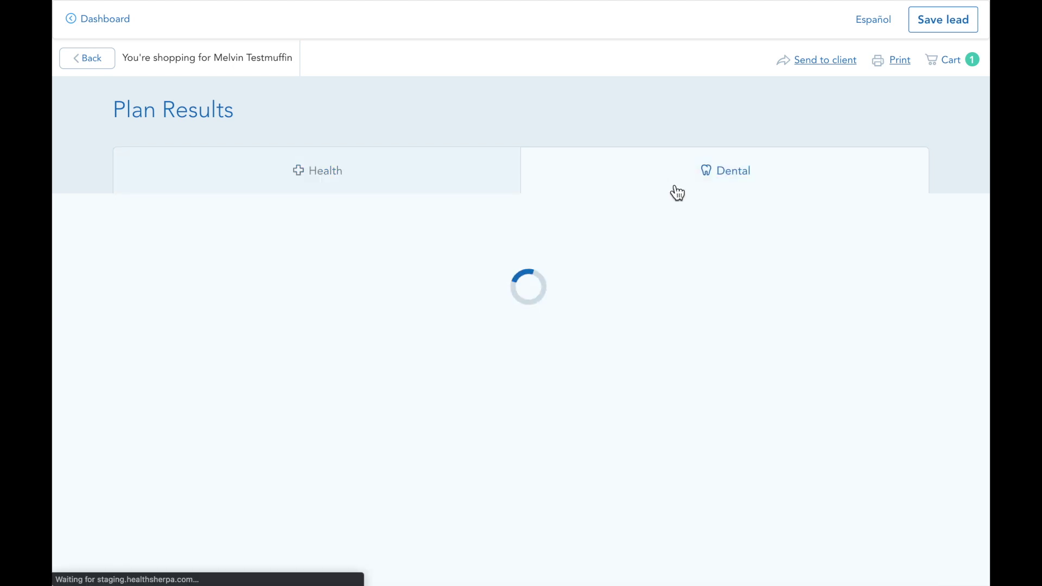
left_click(870, 426)
left_click(564, 367)
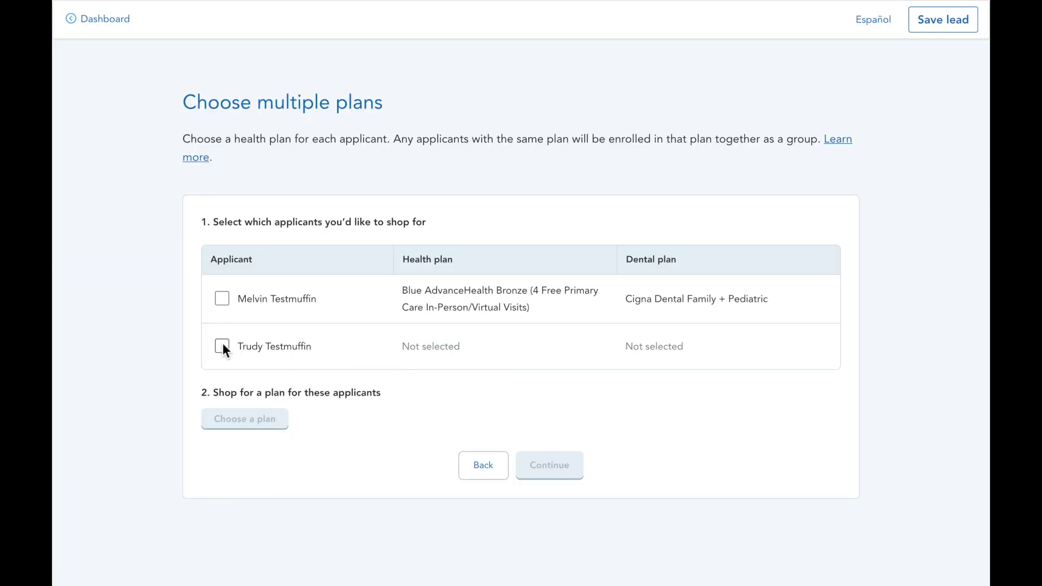
Select Ambetter Essential Care 1 (2021) for the second applicant and continue to review
left_click(222, 346)
left_click(251, 422)
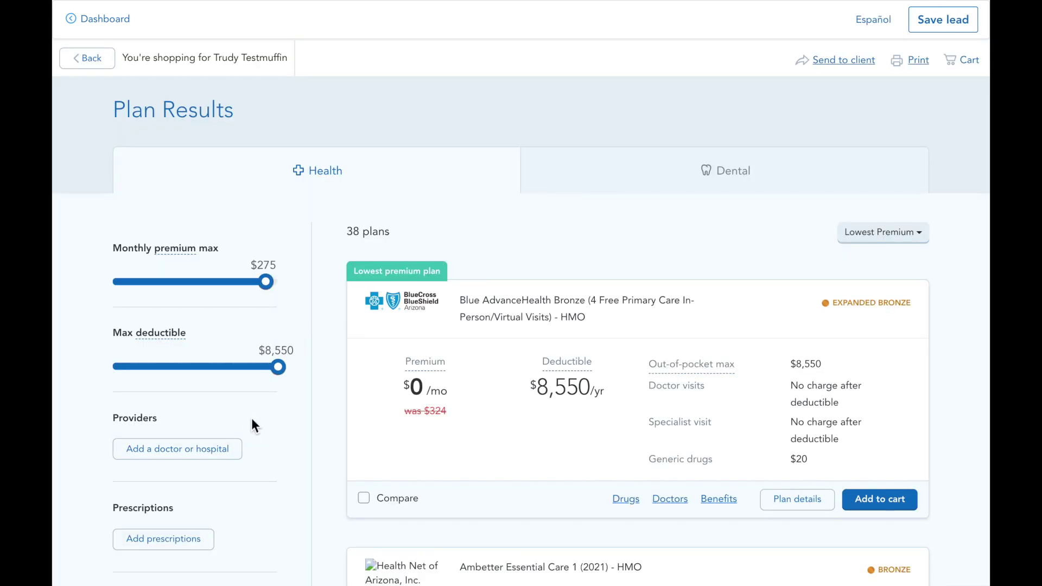
scroll(376, 441, "down", 5)
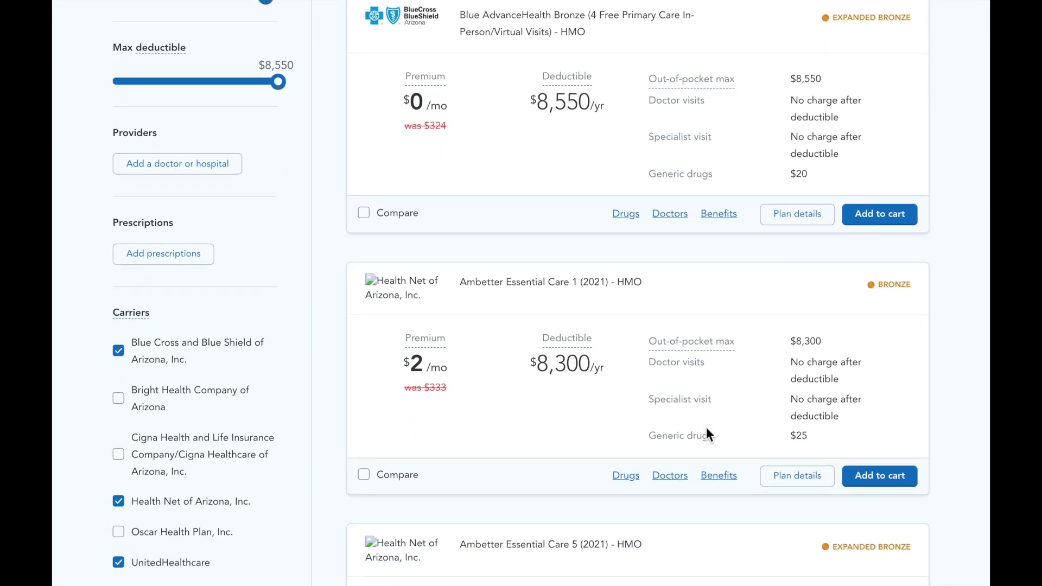
left_click(866, 475)
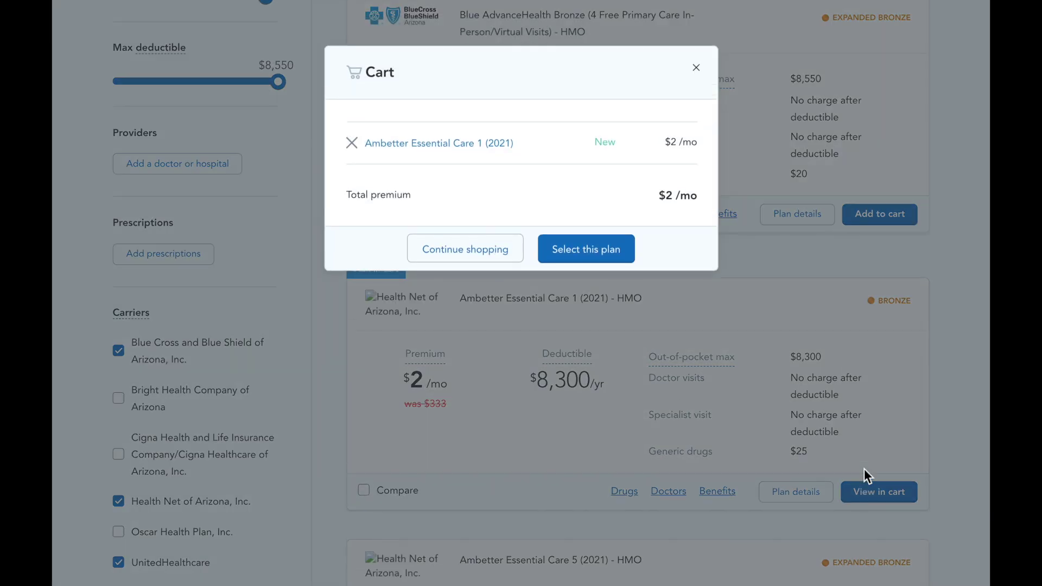
left_click(600, 257)
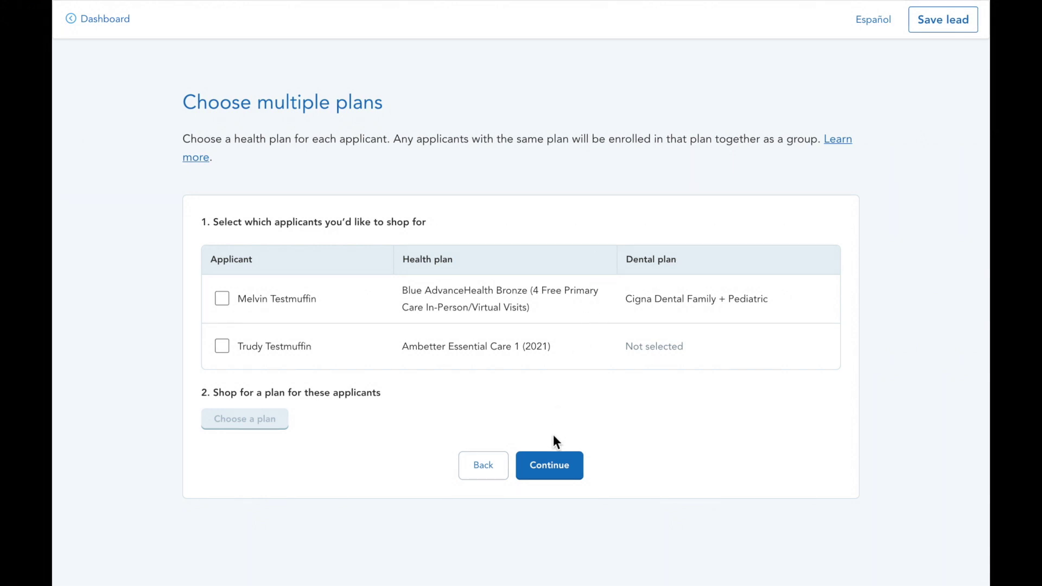
left_click(554, 464)
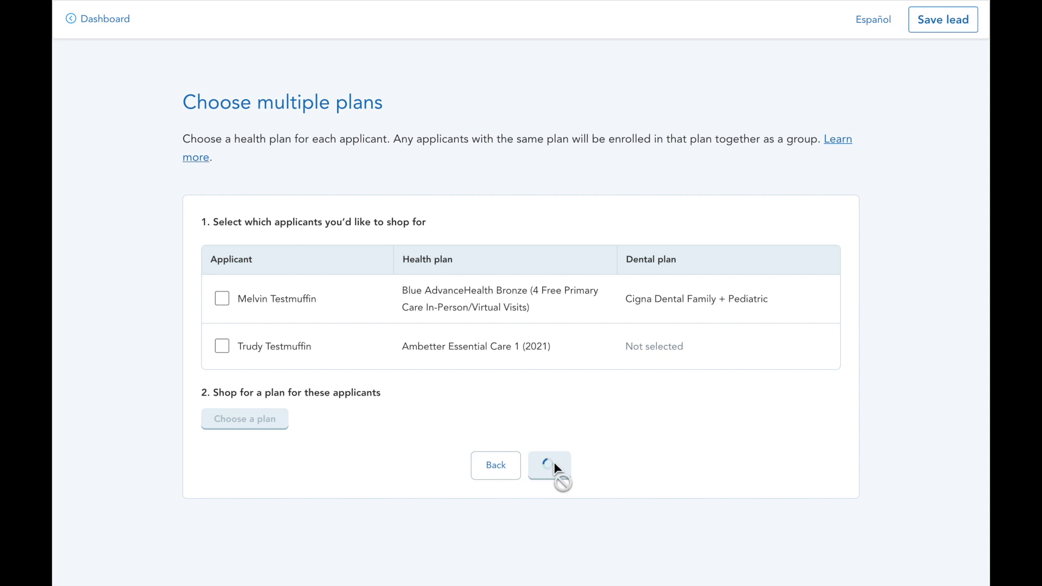
Confirm and enroll in both chosen plans, then review the next steps and document deadlines
scroll(554, 469, "down", 2)
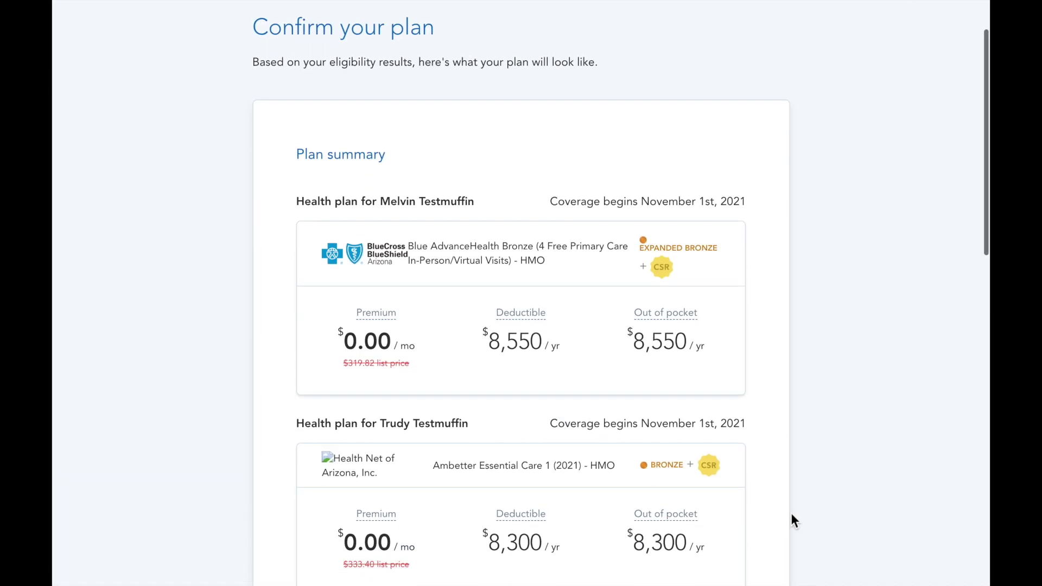
scroll(791, 516, "down", 10)
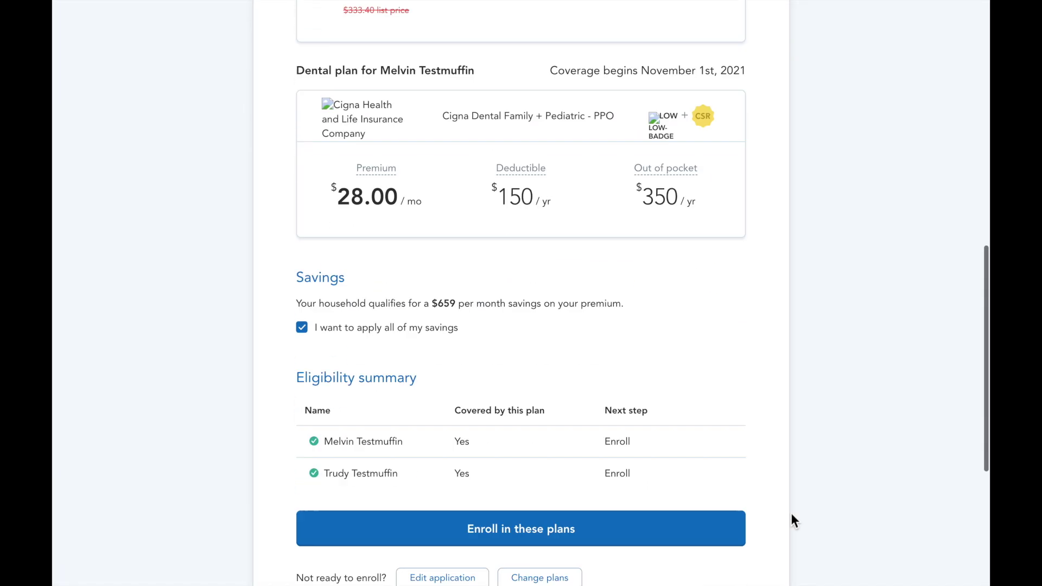
scroll(790, 520, "down", 2)
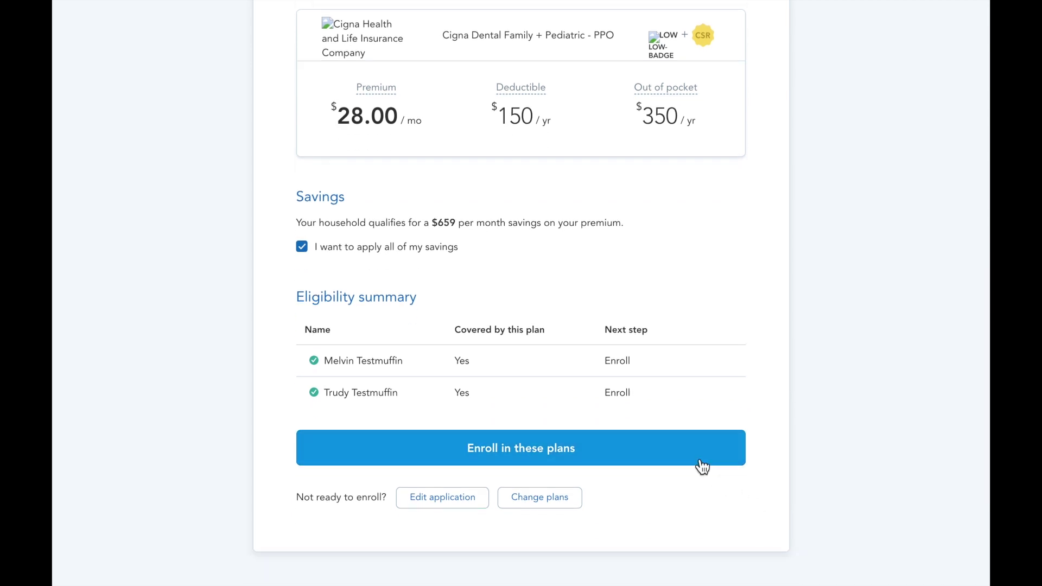
left_click(698, 460)
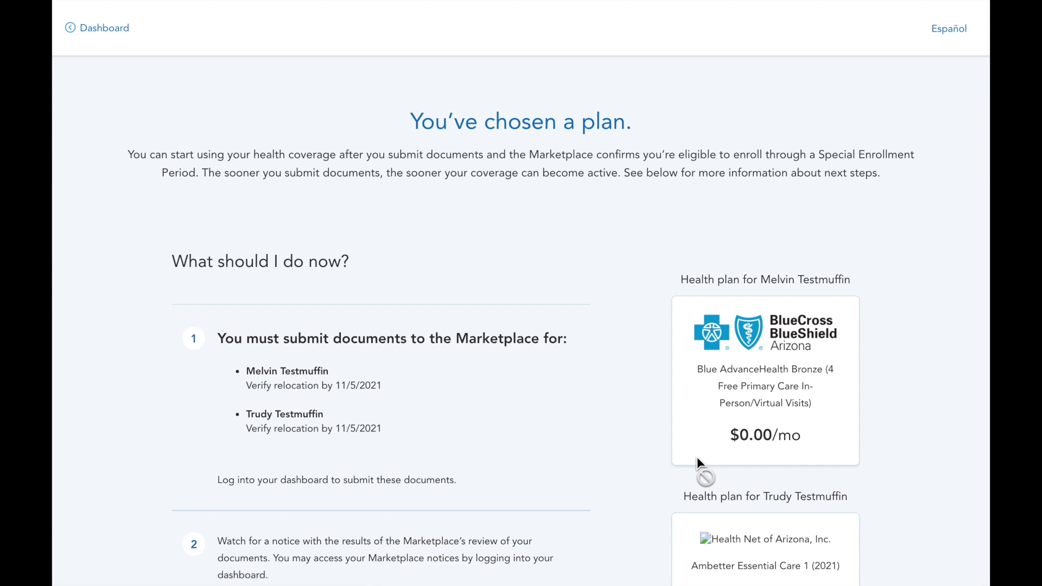
scroll(941, 465, "down", 3)
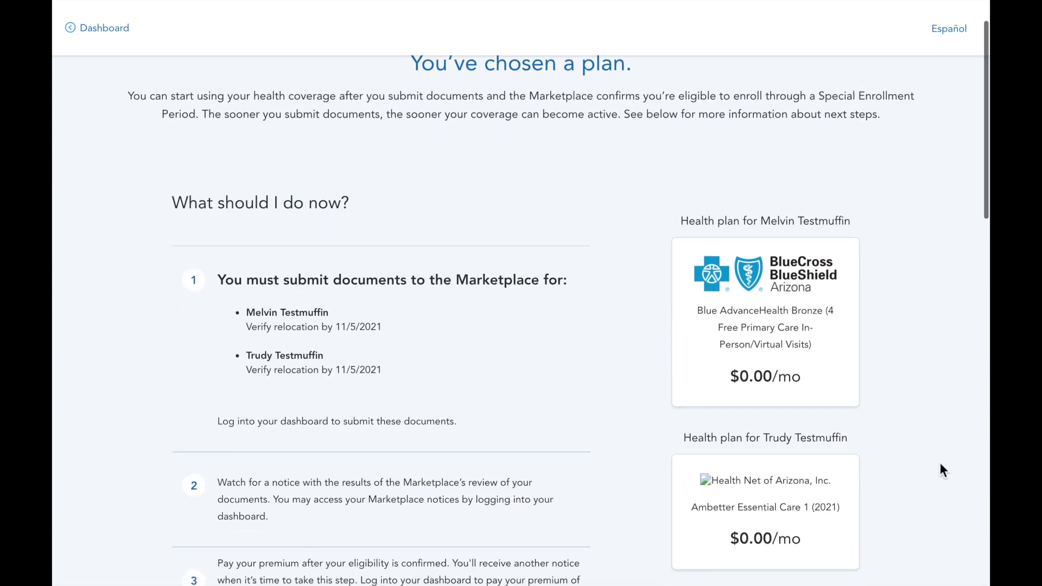
scroll(941, 470, "down", 2)
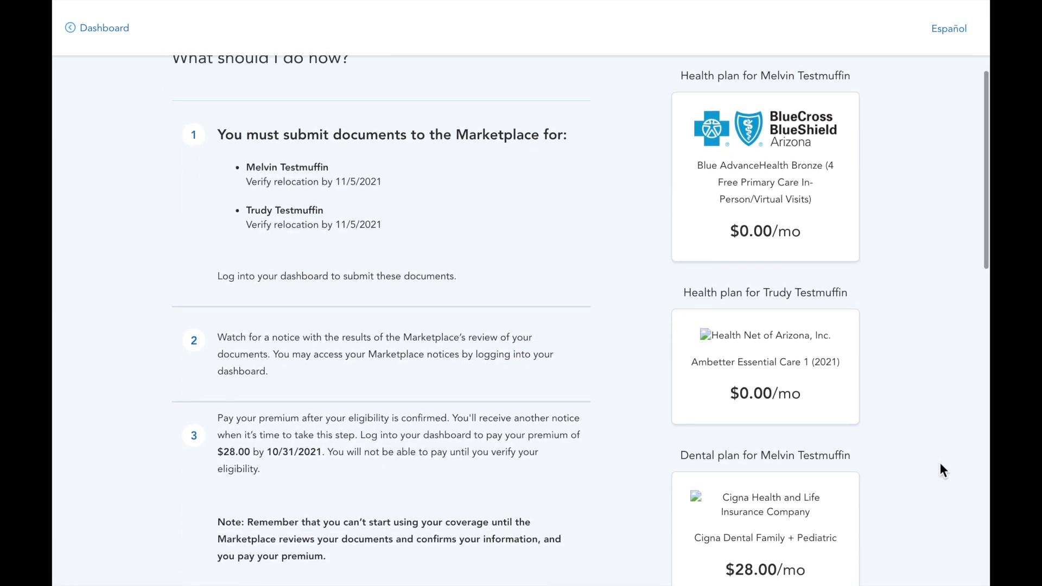
scroll(940, 470, "down", 2)
scroll(940, 465, "down", 3)
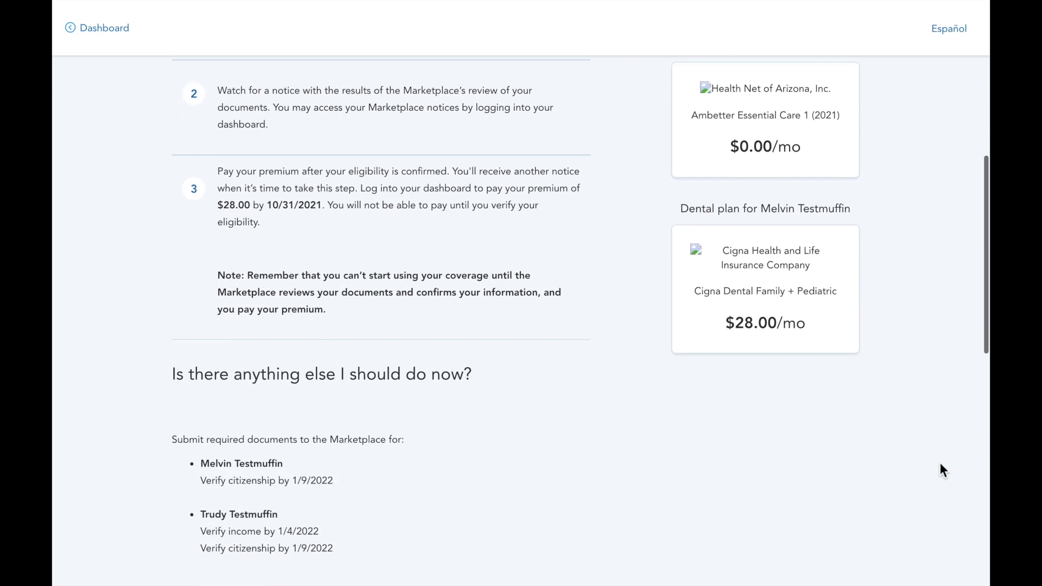
scroll(940, 464, "down", 3)
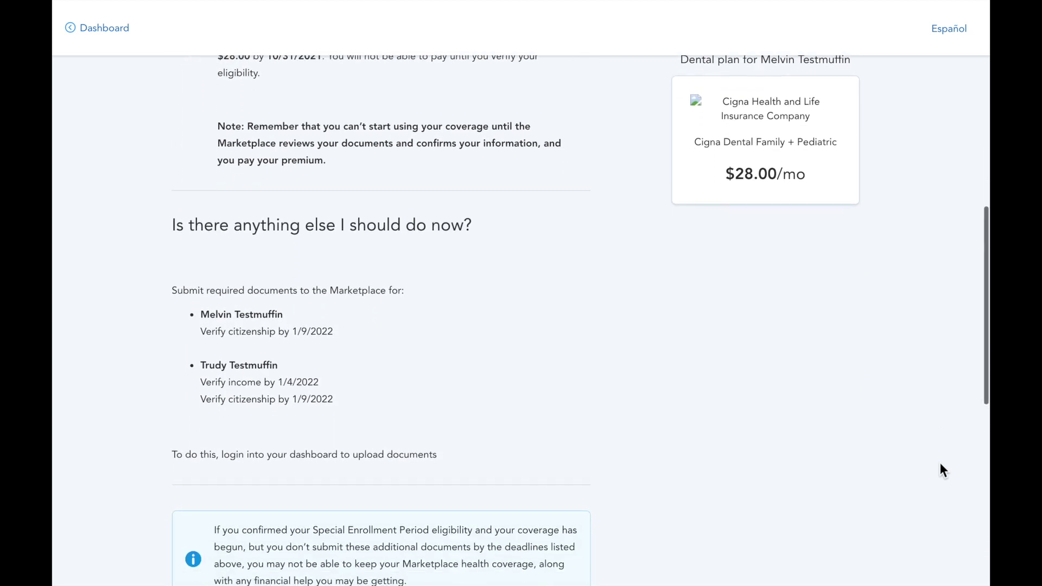
scroll(942, 469, "down", 2)
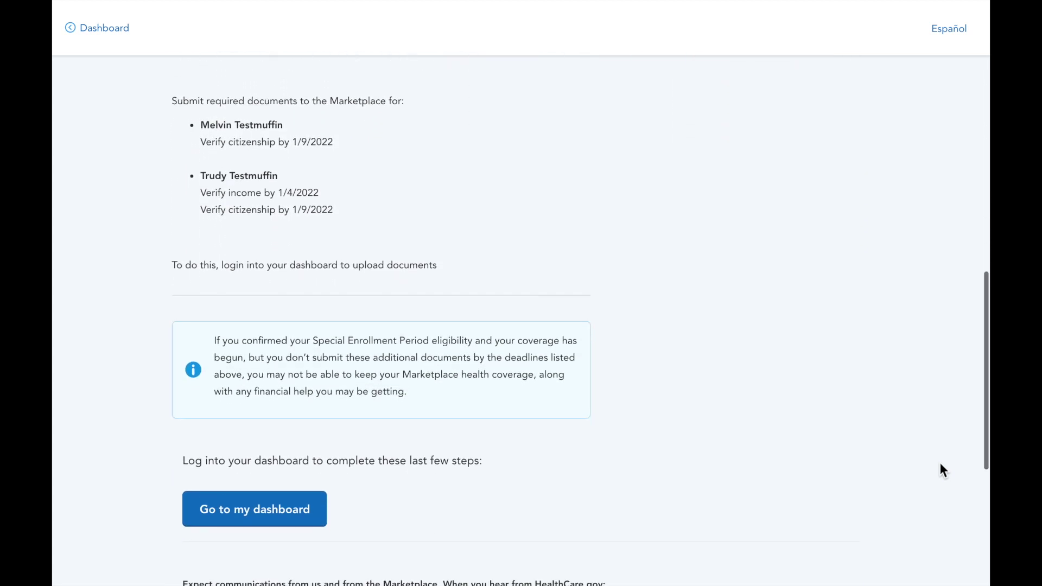
Post the note 'We did it!' in the Notes section of the client's dashboard record
left_click(240, 521)
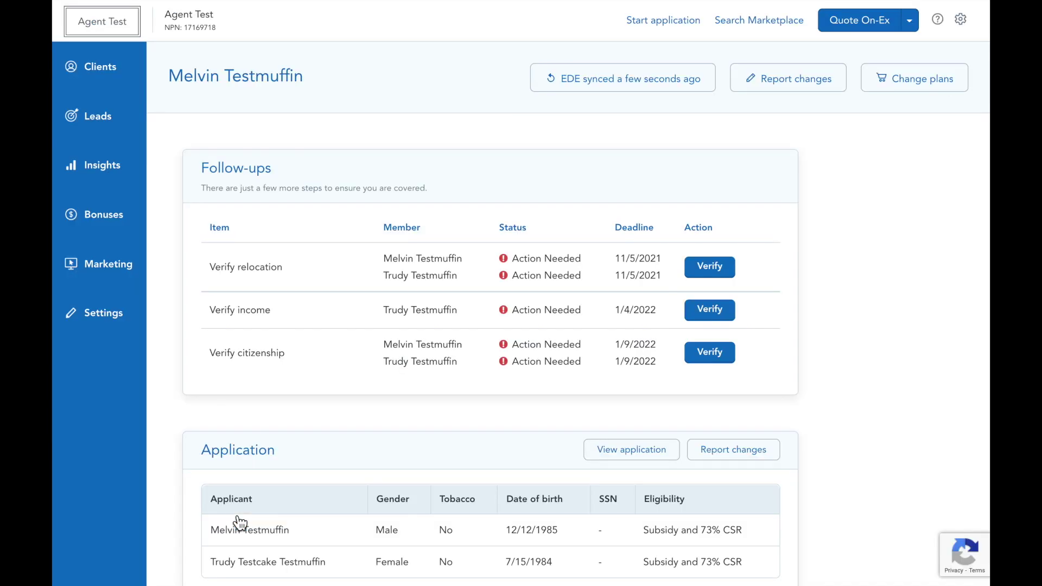
scroll(876, 386, "down", 4)
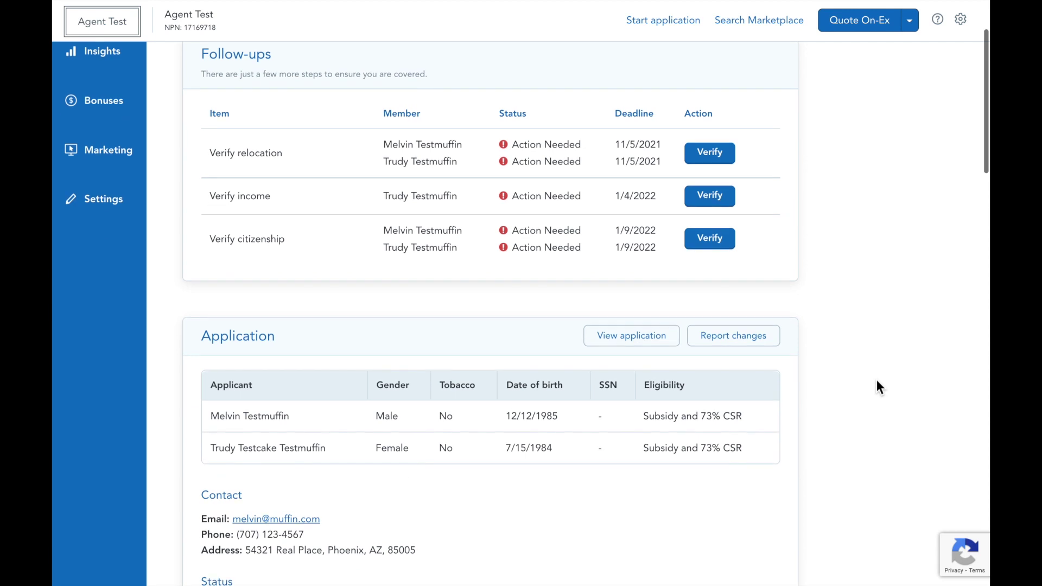
scroll(878, 386, "down", 5)
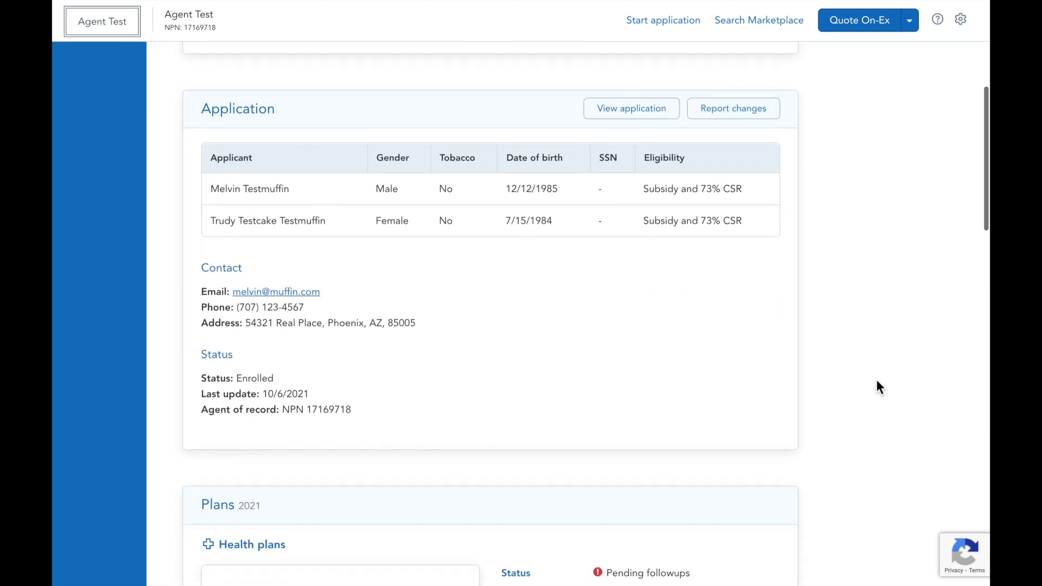
scroll(877, 381, "down", 9)
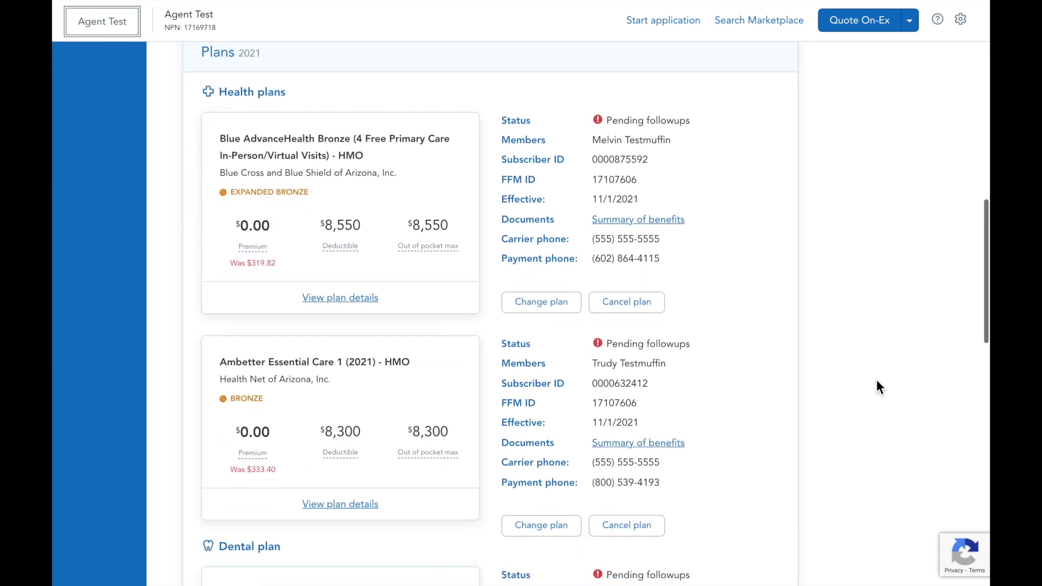
scroll(876, 381, "down", 10)
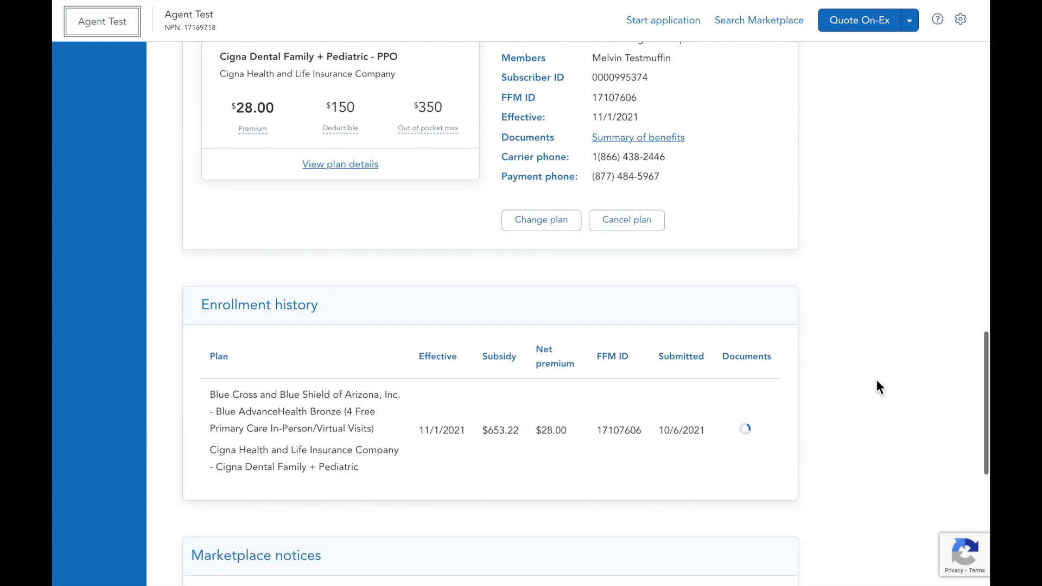
scroll(877, 381, "down", 5)
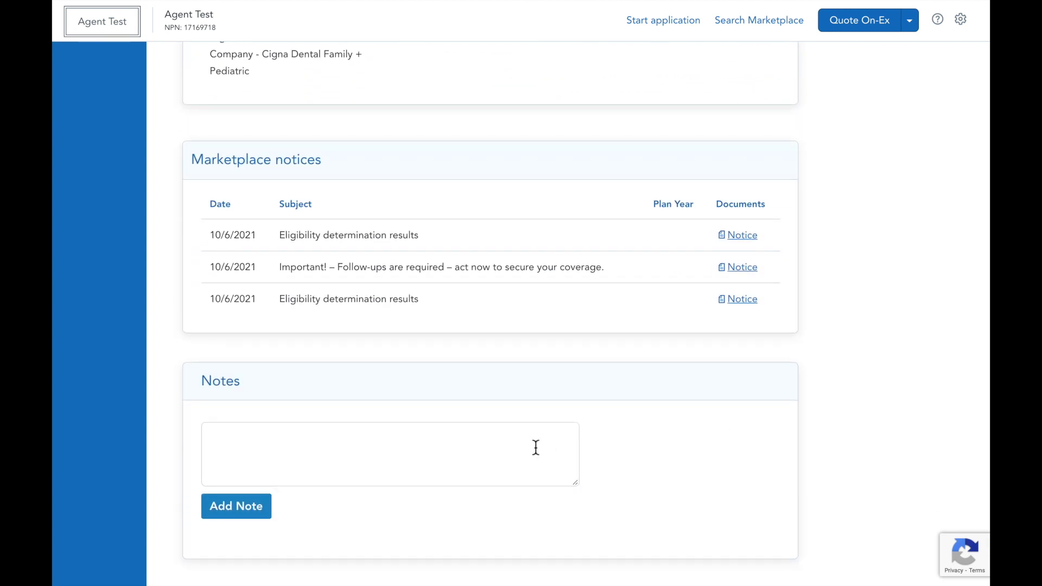
left_click(535, 447)
type("We did it!")
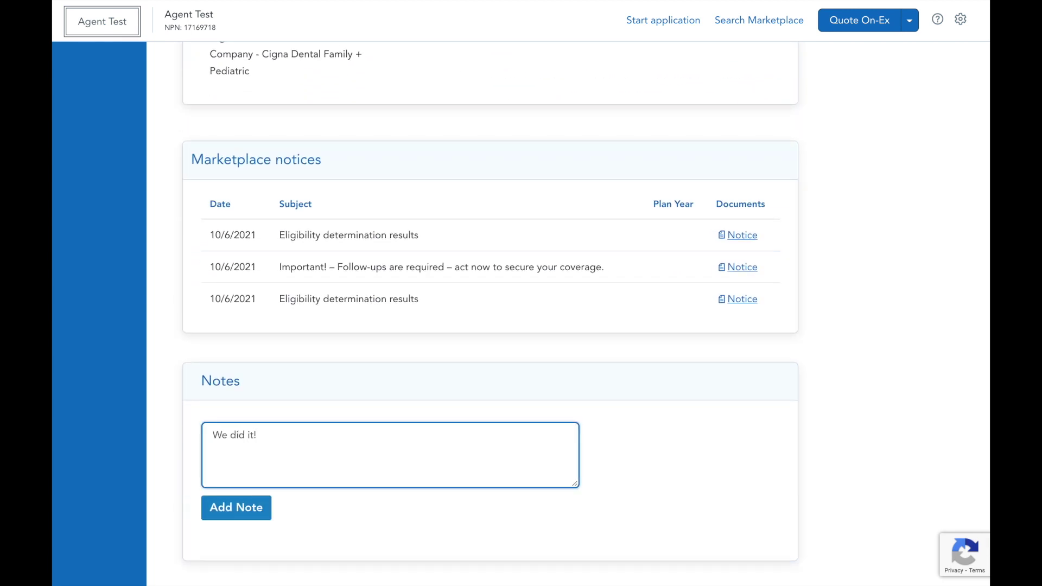
scroll(267, 491, "down", 1)
left_click(267, 491)
scroll(257, 494, "down", 1)
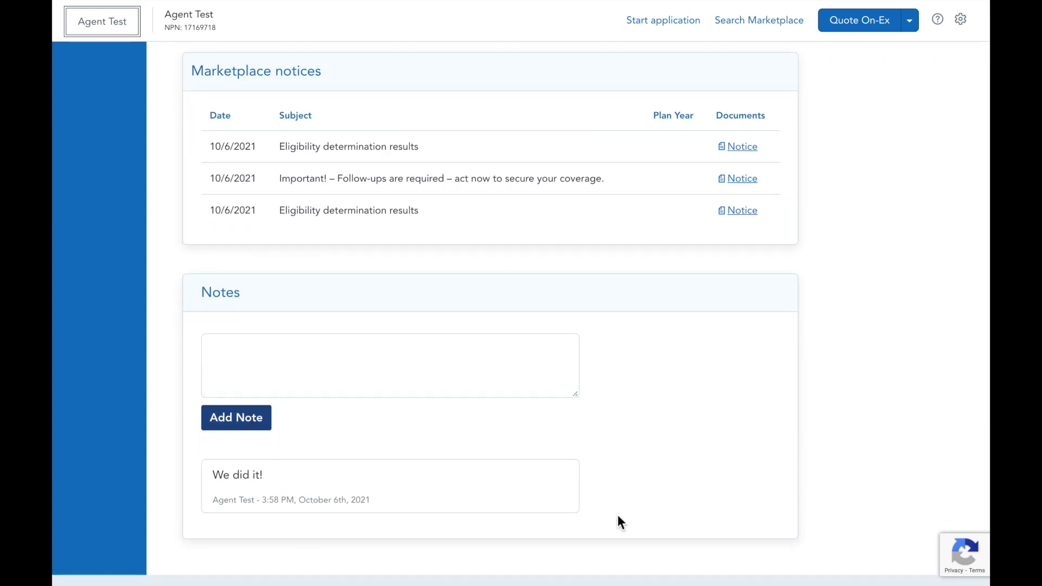
scroll(620, 522, "up", 20)
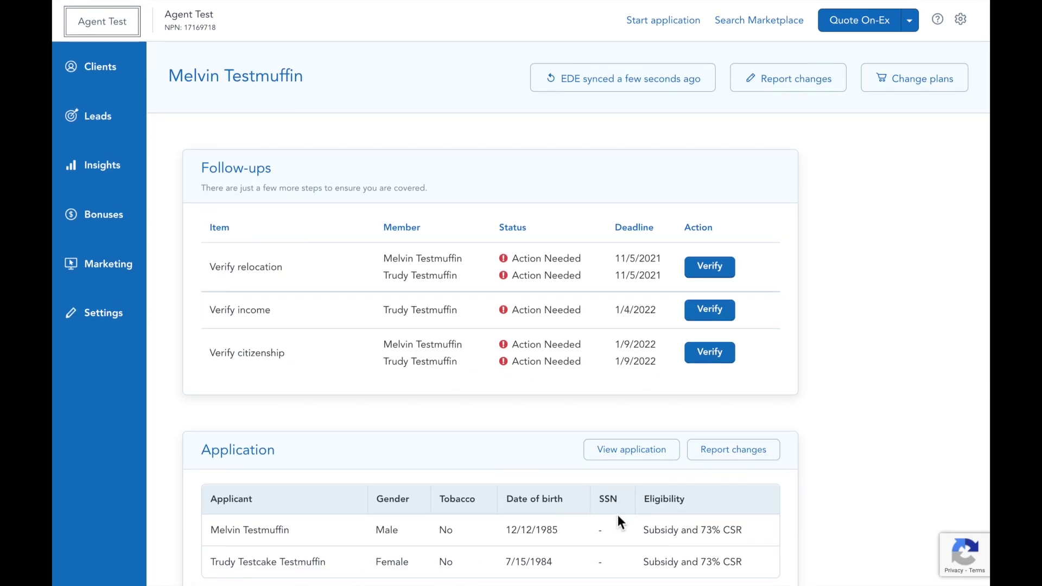